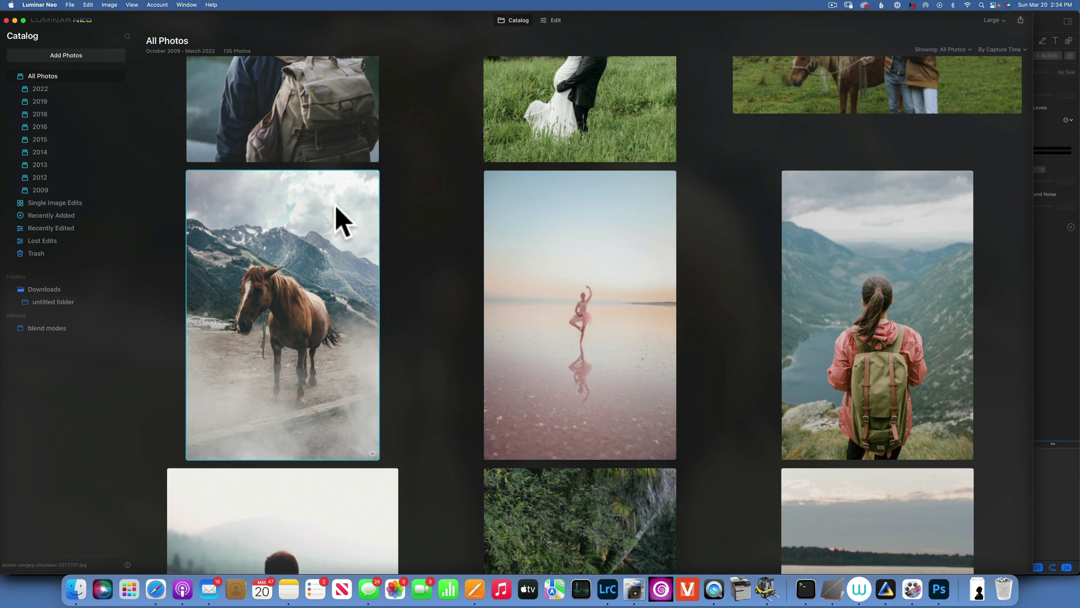
Step: Open the catalog photo of the red boat in front of the snowy mountain for editing
scroll(335, 205, "up", 5)
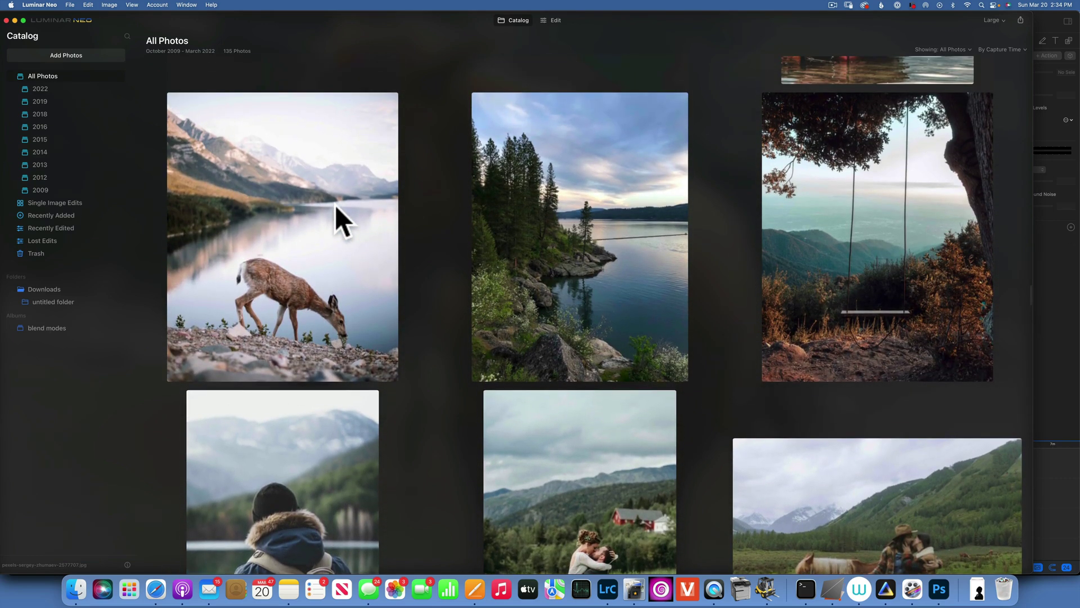
scroll(322, 210, "up", 5)
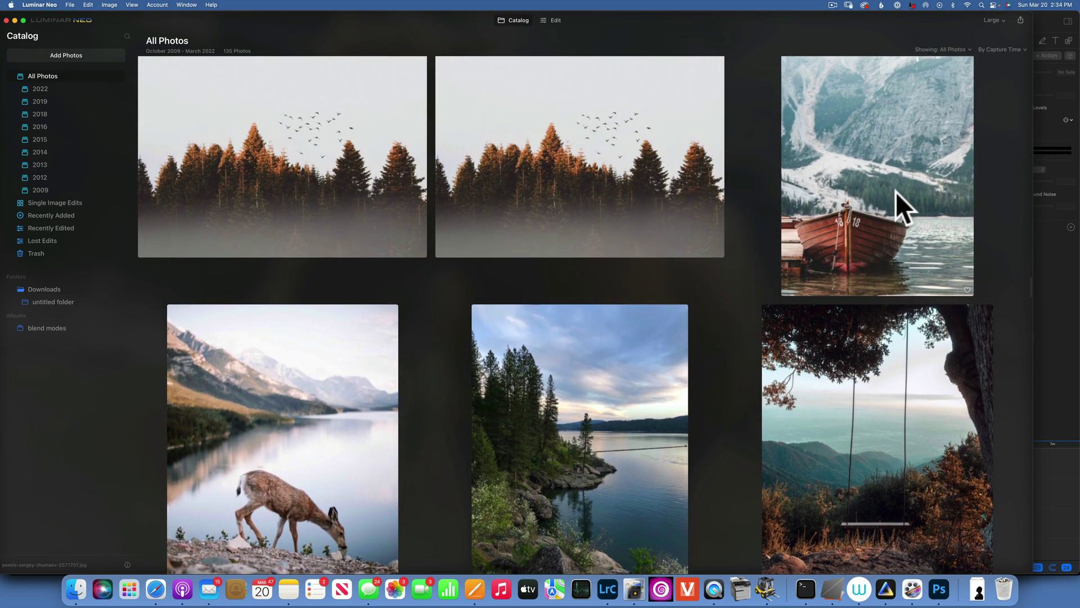
double_click(896, 192)
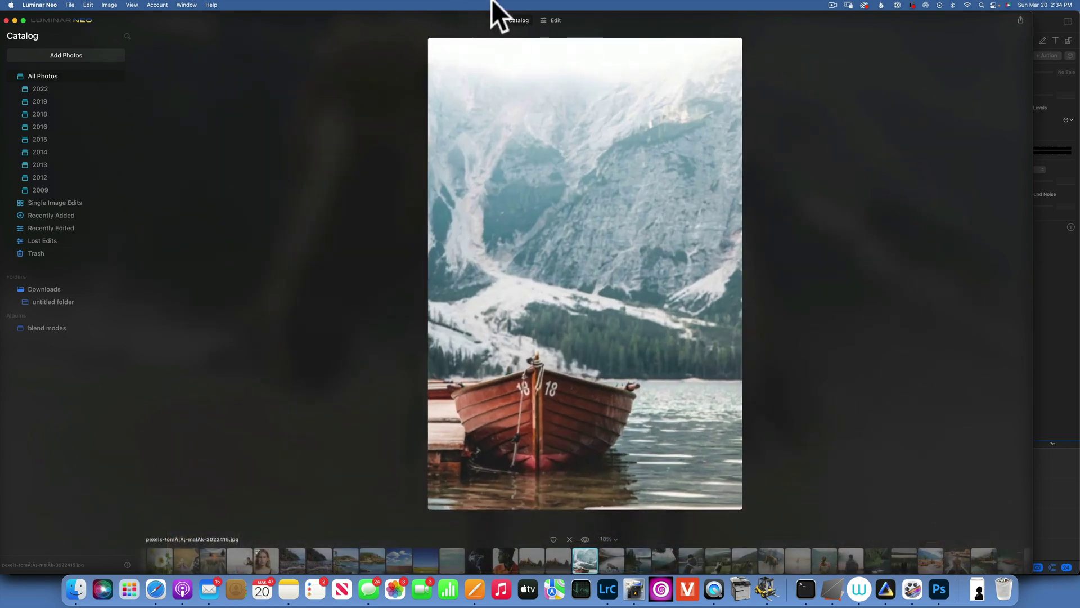
left_click(554, 20)
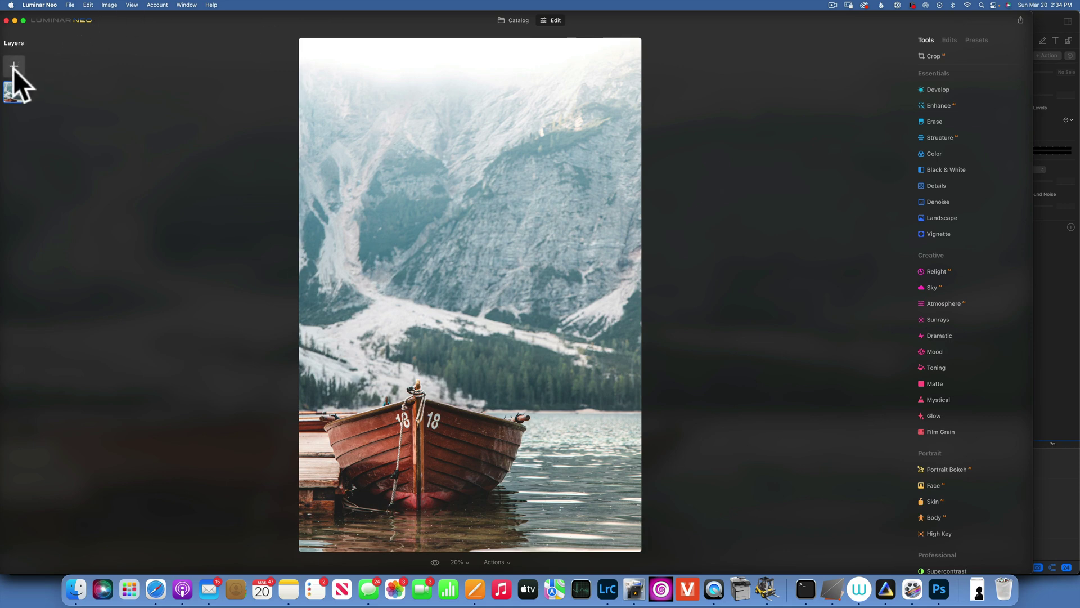
Step: Add the solid blue image from My Images as a layer over the boat photo and set its opacity to 100
left_click(14, 67)
scroll(45, 112, "left", 3)
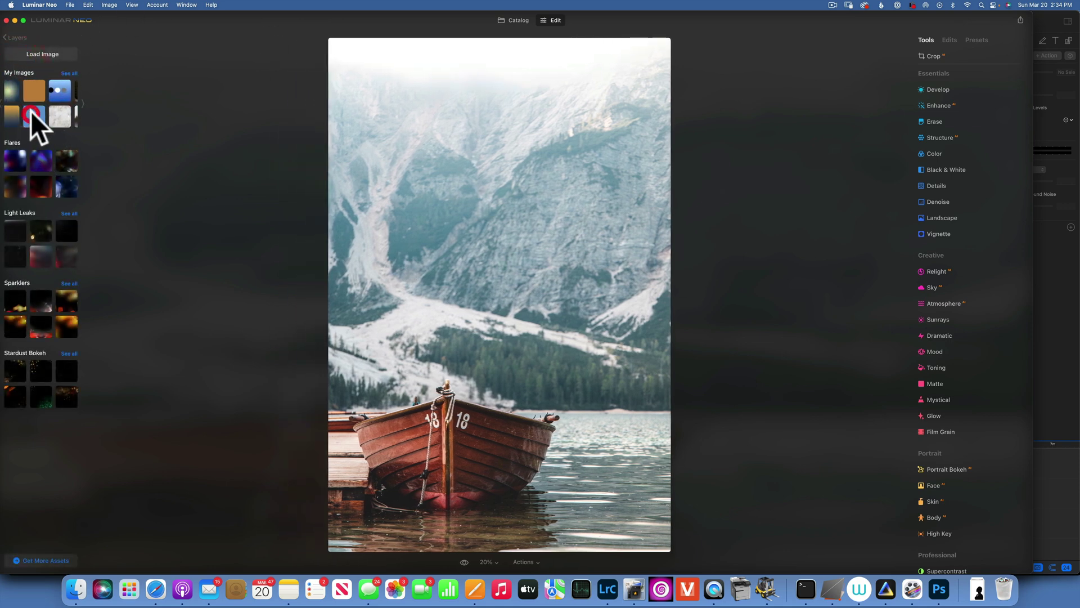
left_click(32, 113)
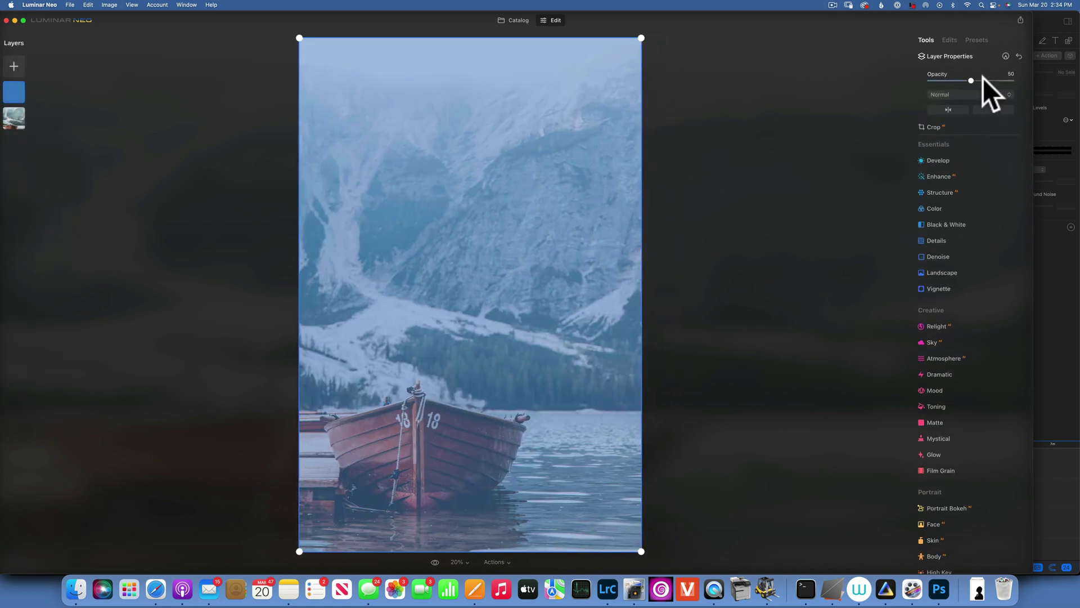
left_click_drag(984, 78, 1031, 77)
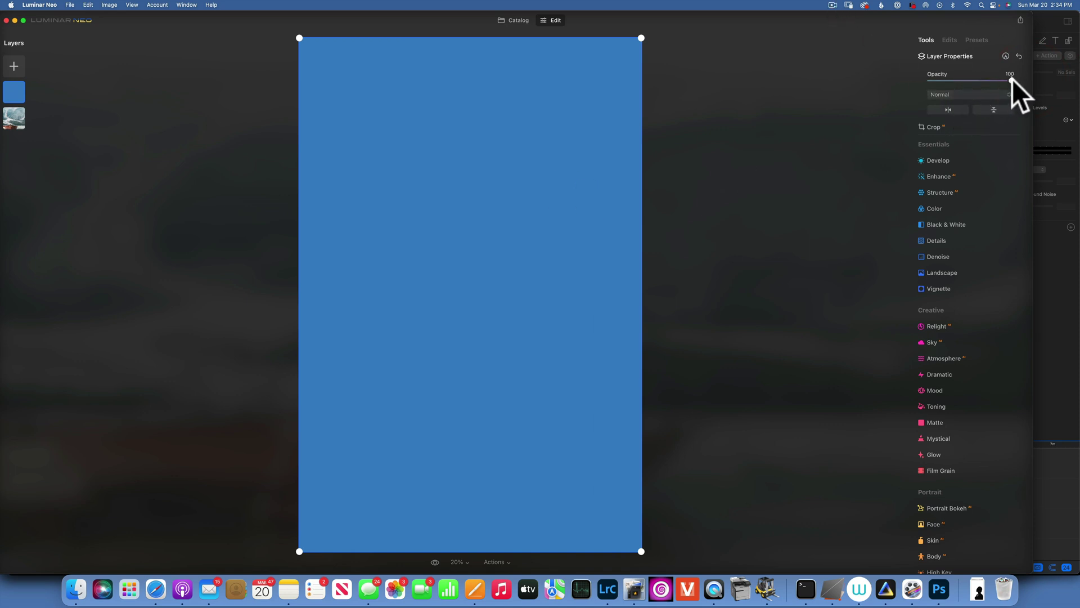
left_click_drag(995, 79, 1049, 85)
Step: Review the blend modes available for the solid blue layer
left_click(957, 93)
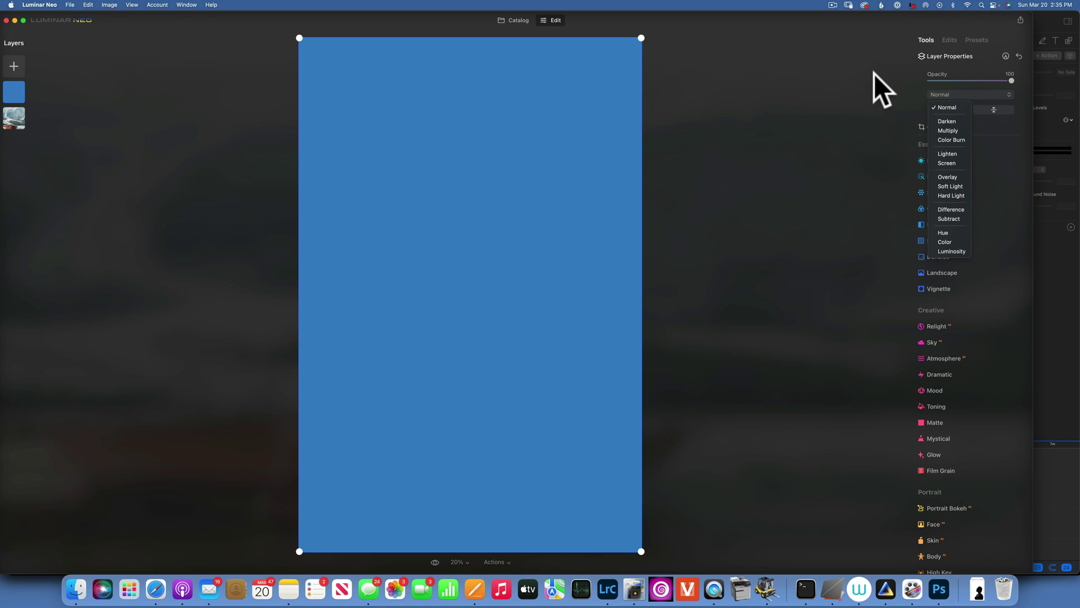
left_click(511, 21)
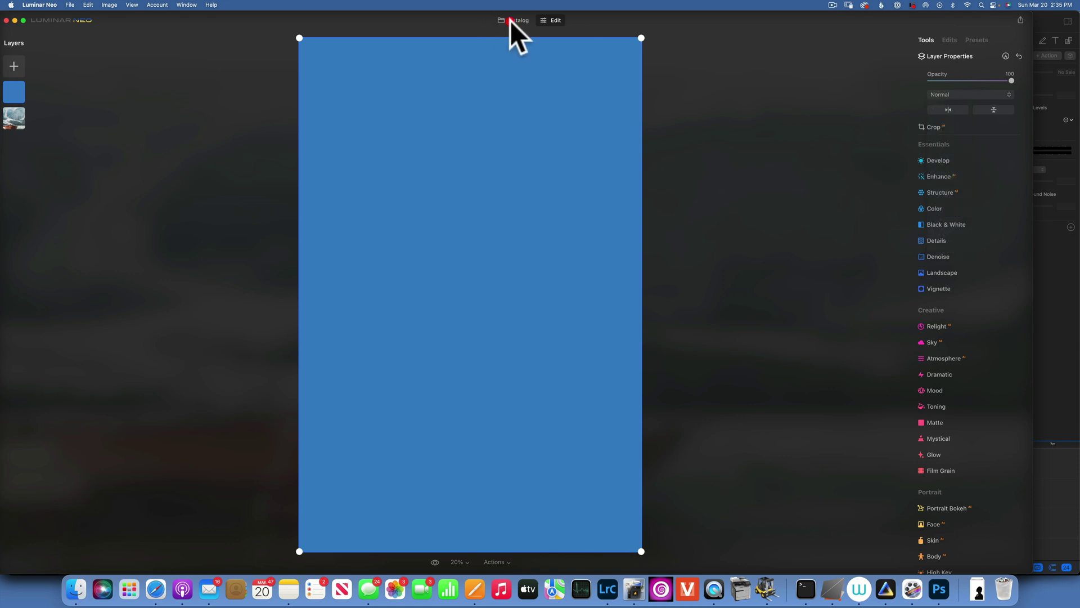
left_click(956, 95)
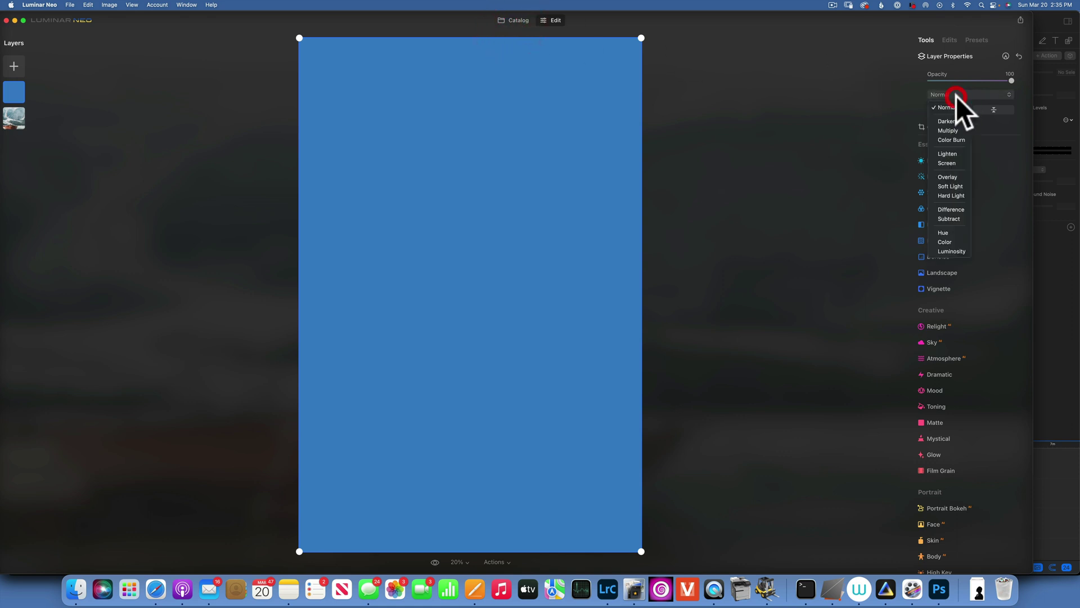
Step: Open the black-and-white silhouette portrait from the blend modes album for editing
left_click(515, 20)
left_click(515, 20)
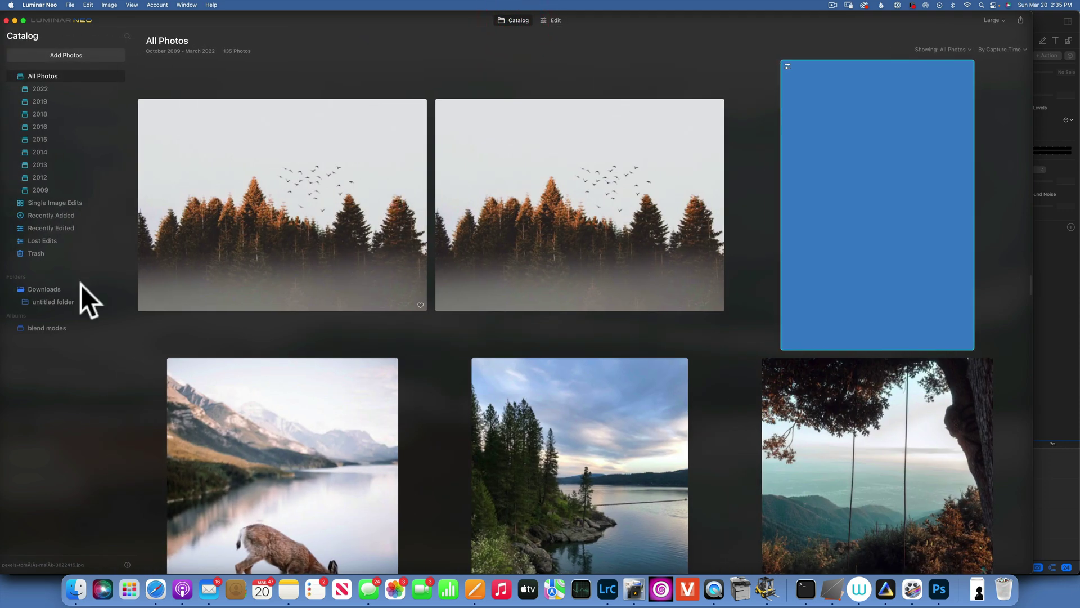
left_click(46, 328)
scroll(455, 292, "down", 5)
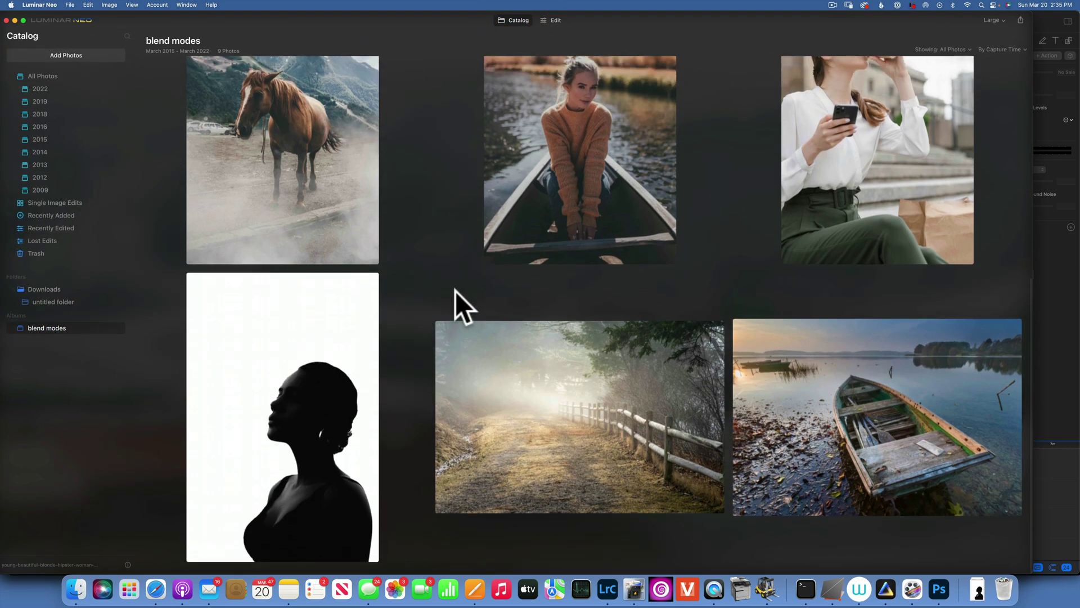
left_click(315, 380)
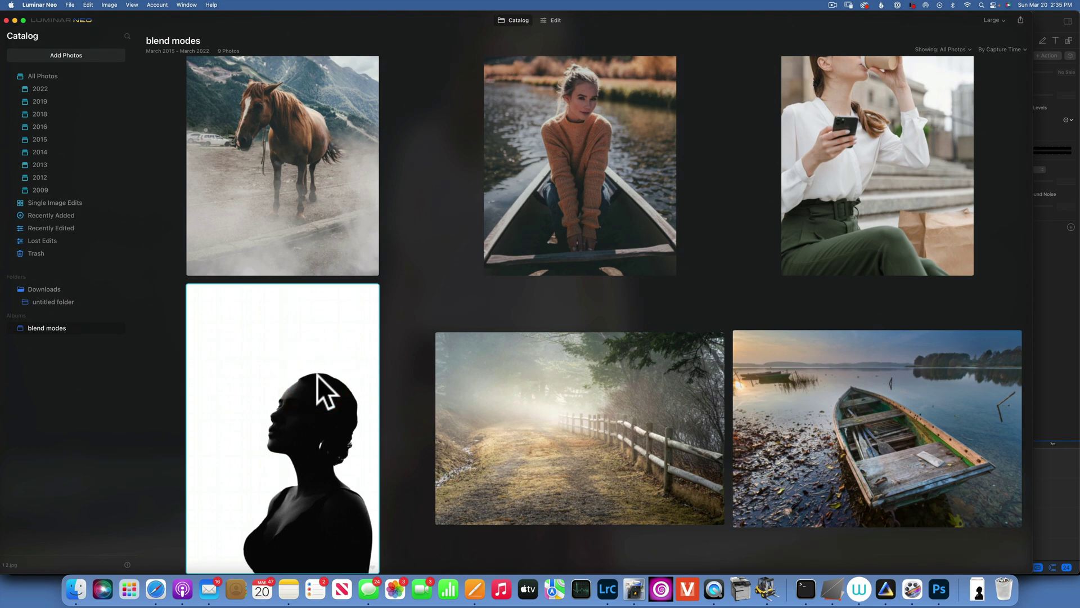
double_click(318, 376)
left_click(554, 20)
Step: Add the solid blue image as a layer over the silhouette, at opacity 100 with the Darken blend mode
left_click(17, 64)
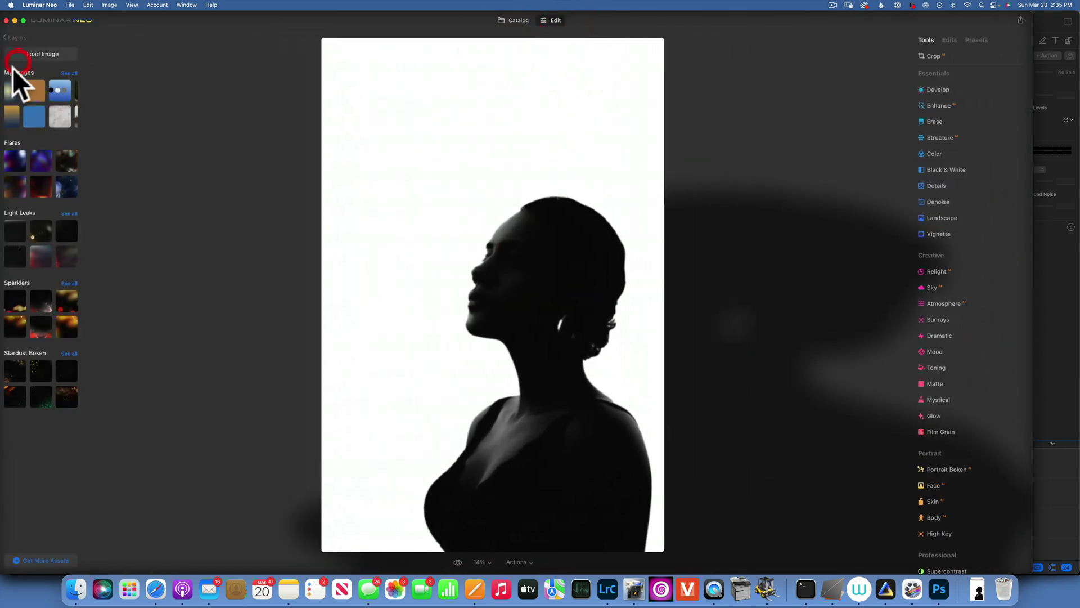
left_click(35, 114)
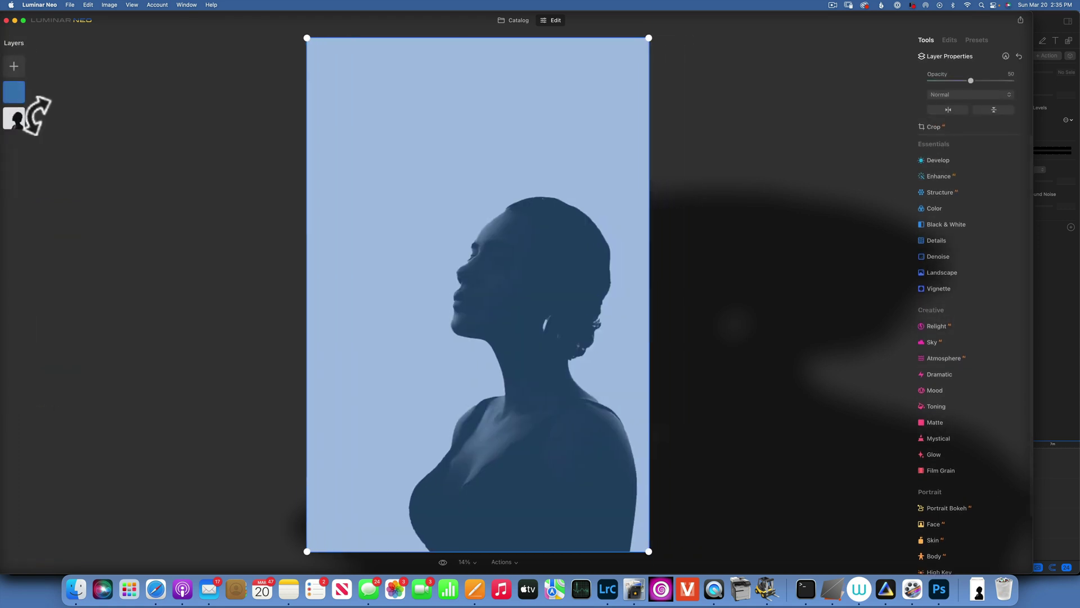
left_click_drag(971, 80, 1013, 81)
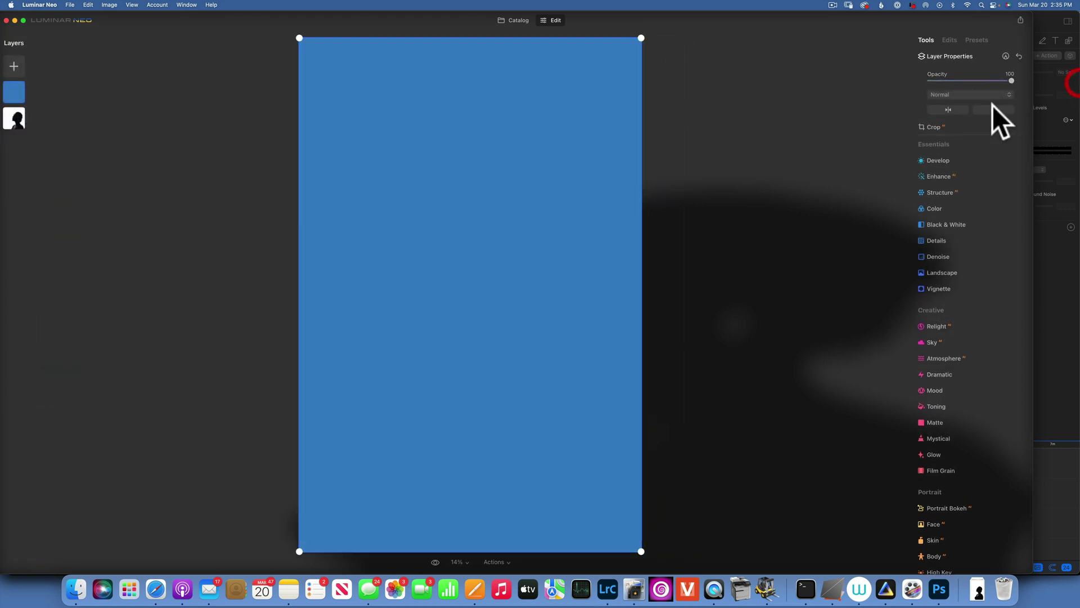
left_click(953, 94)
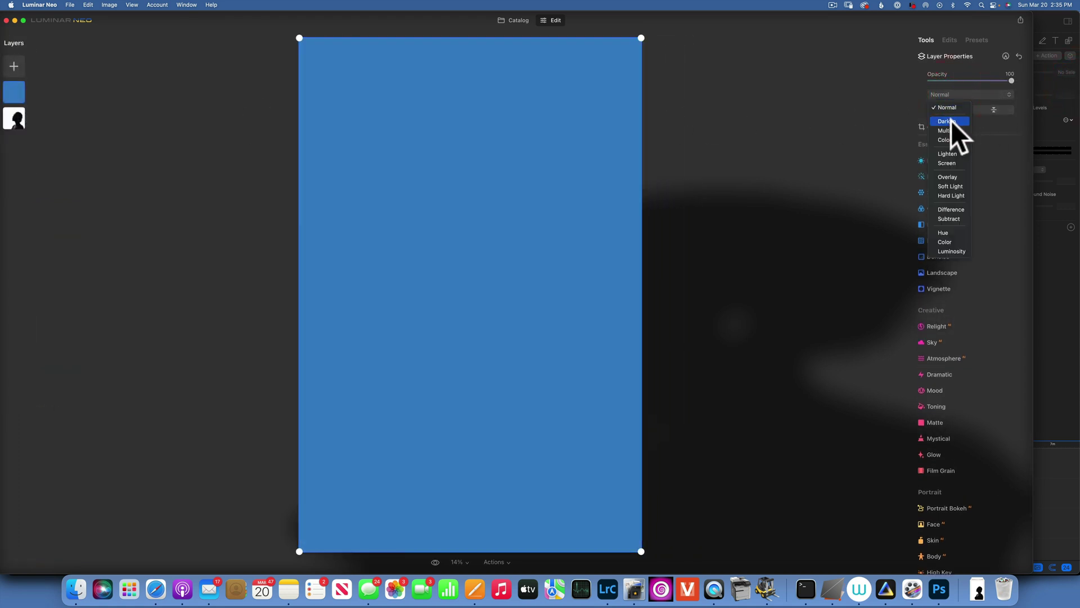
left_click(952, 121)
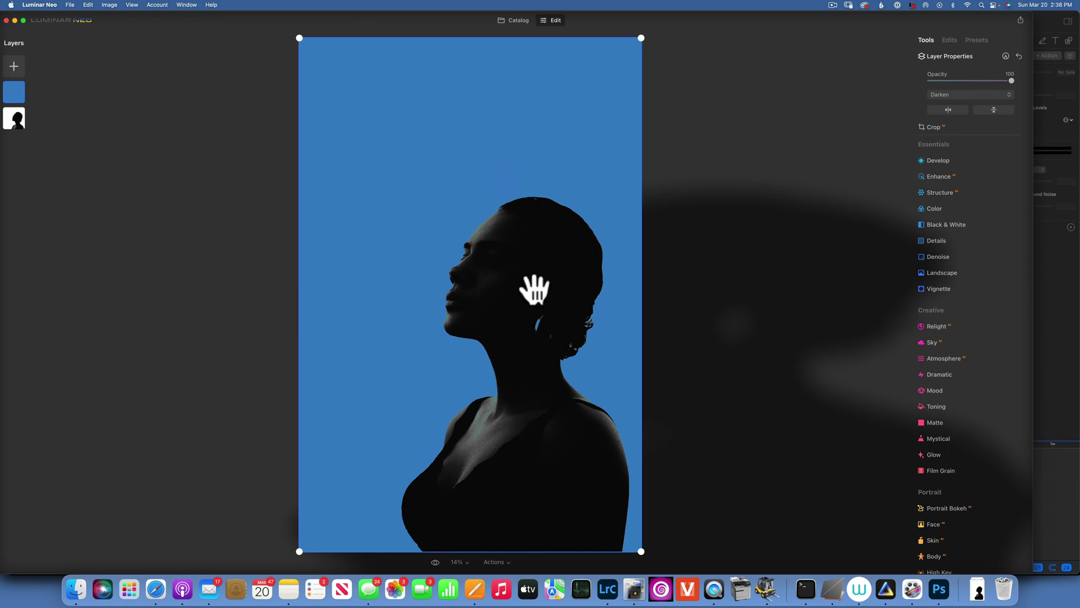
Step: Return to the blend modes album and open the bright village street photo for editing
left_click(955, 94)
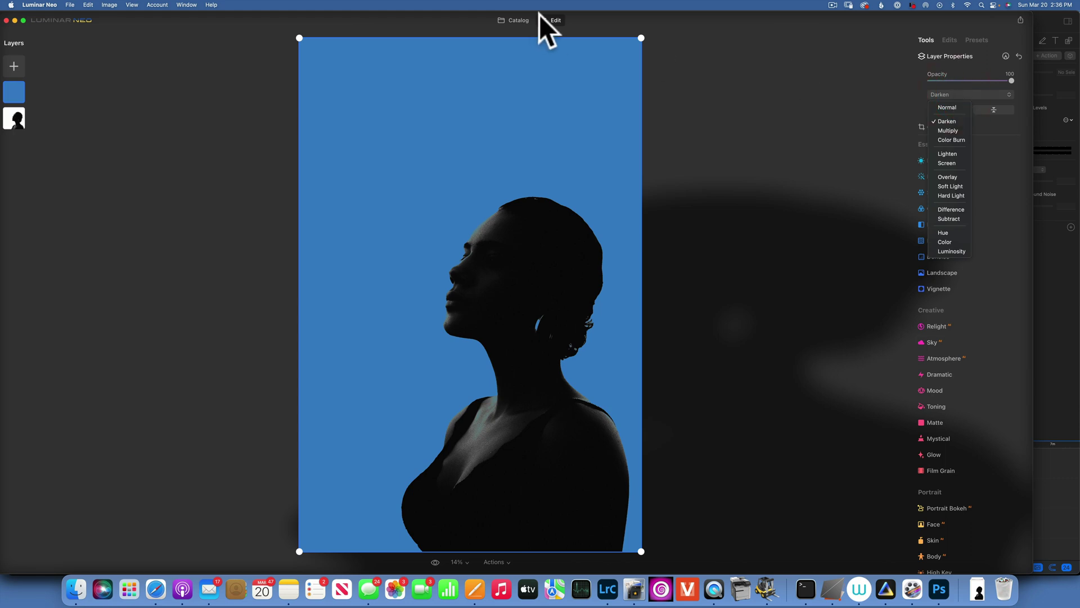
left_click(512, 18)
left_click(514, 19)
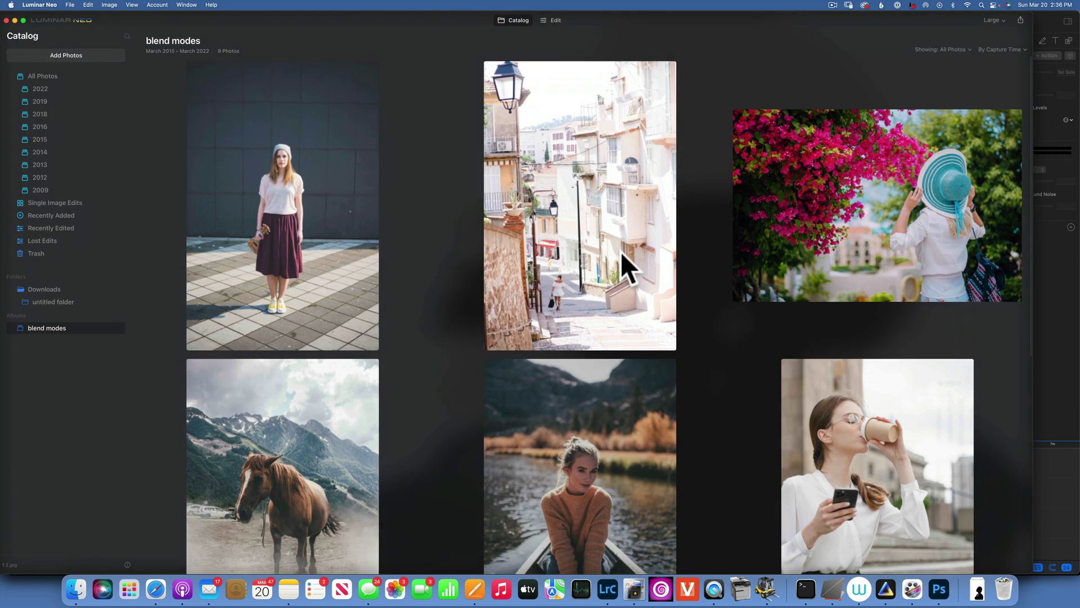
double_click(602, 184)
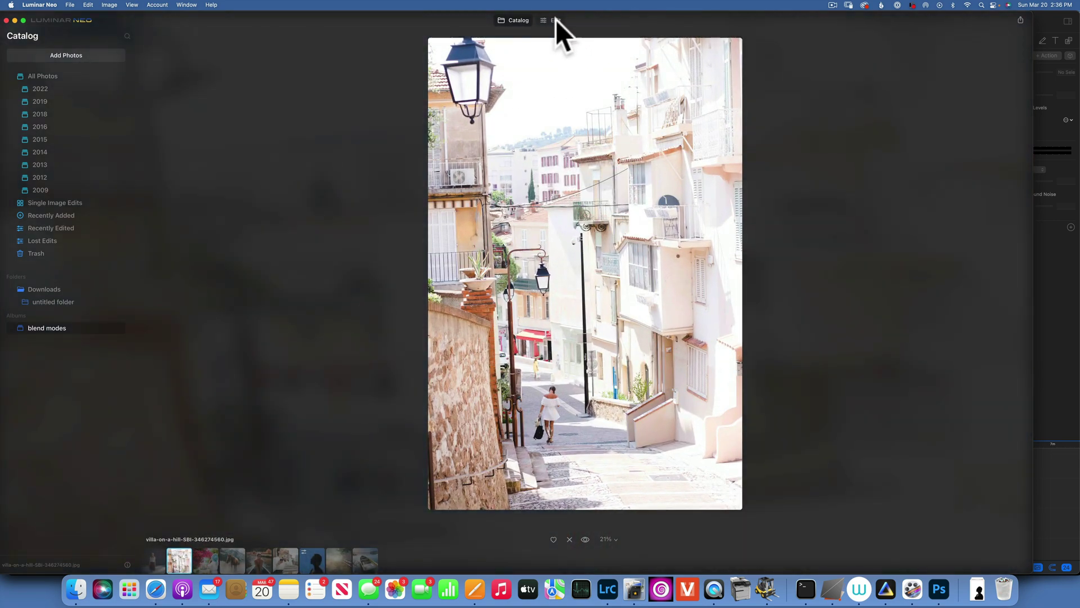
left_click(556, 20)
Step: Add the same street photo from My Images as a layer over itself and set its opacity to 100
left_click(16, 64)
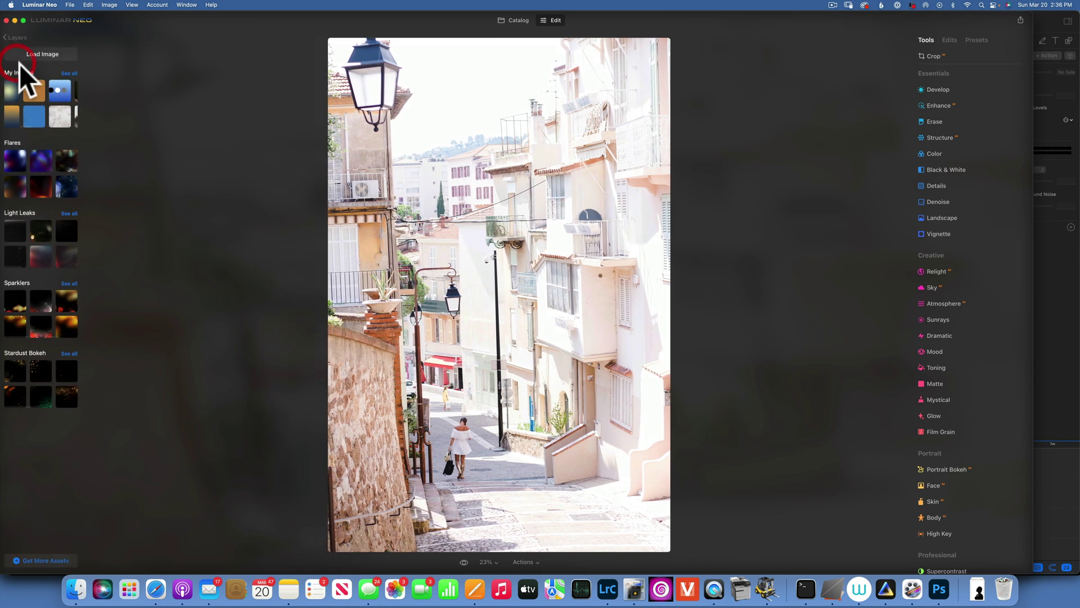
scroll(45, 97, "right", 3)
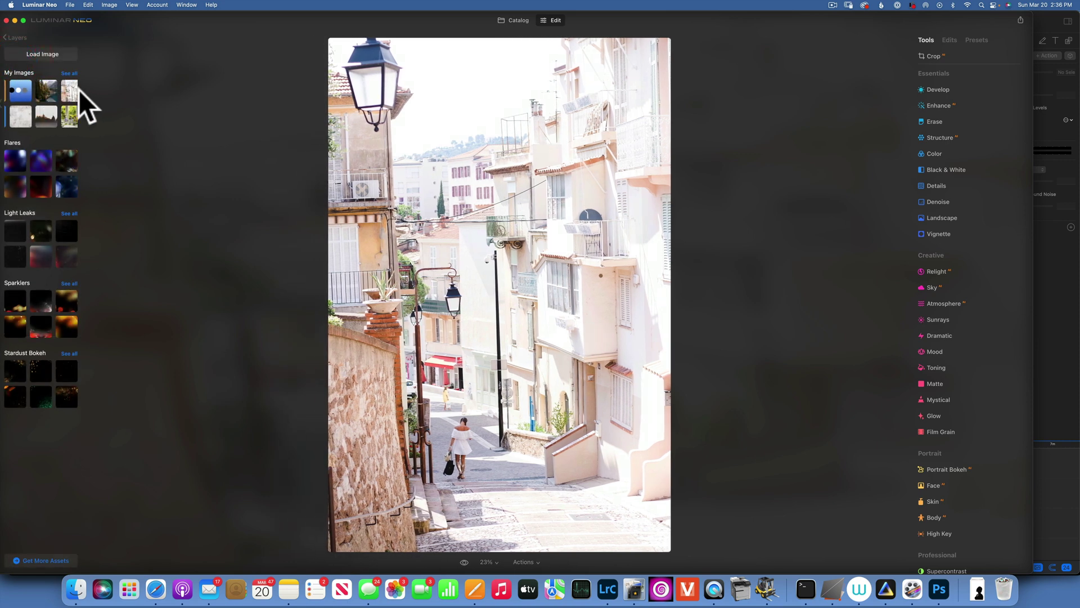
left_click(66, 89)
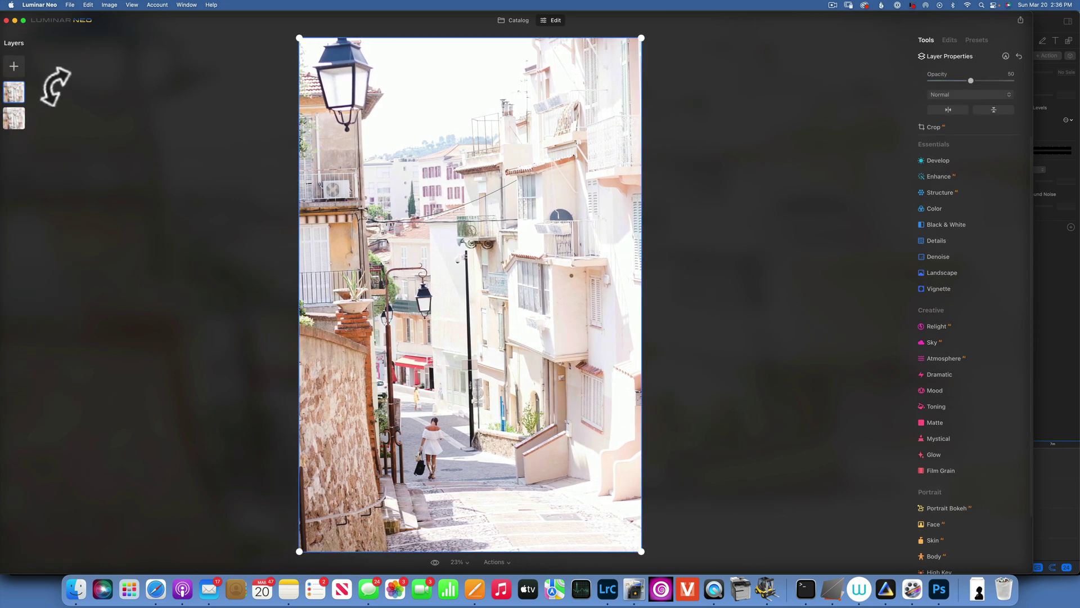
double_click(971, 80)
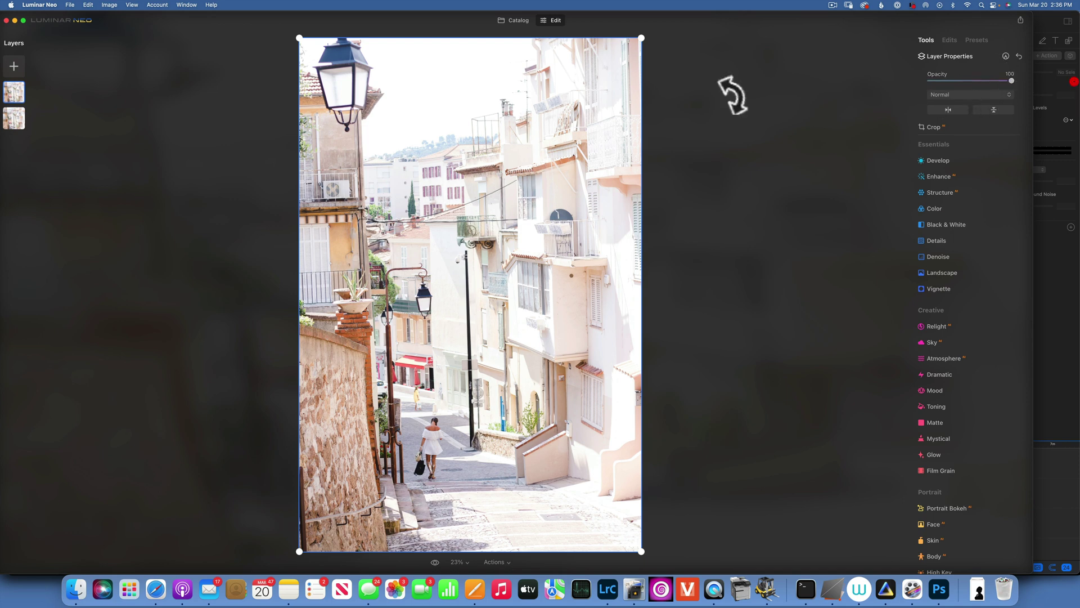
Step: Set the duplicate street layer's blend mode to Multiply
left_click(17, 93)
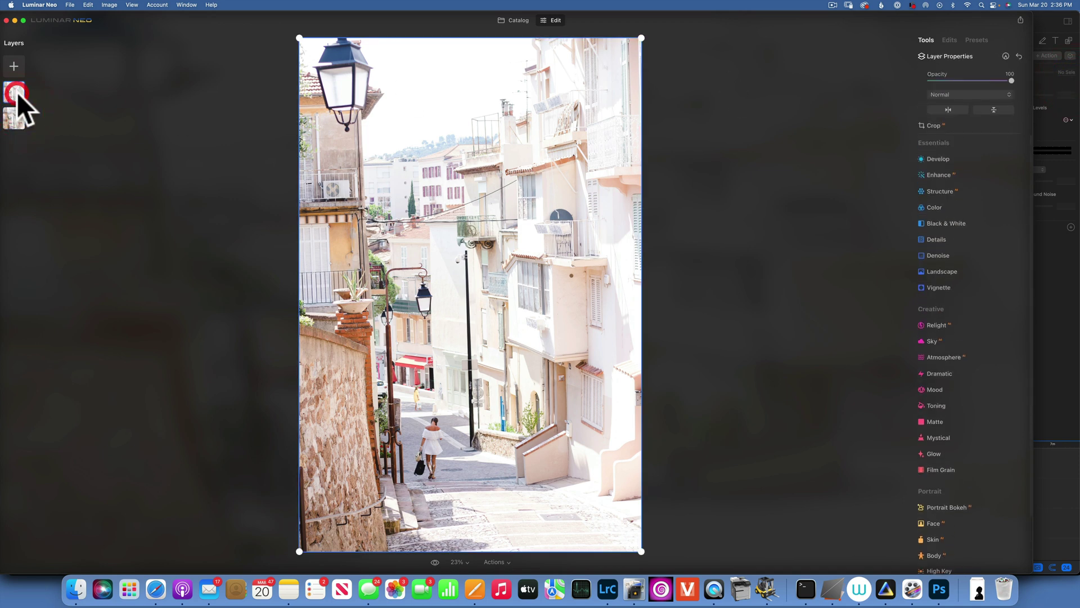
left_click(964, 94)
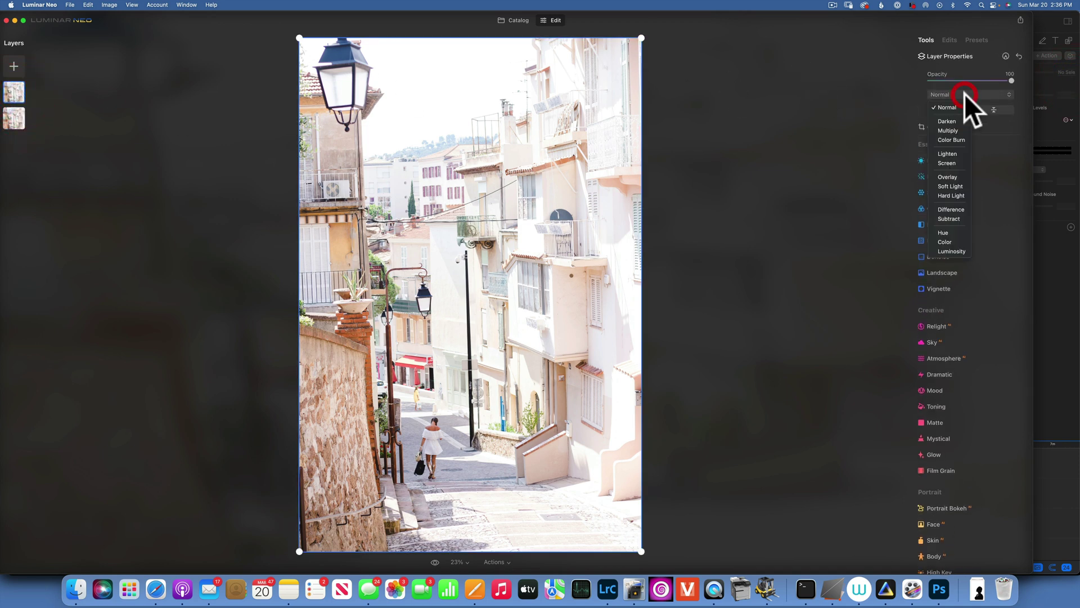
left_click(959, 130)
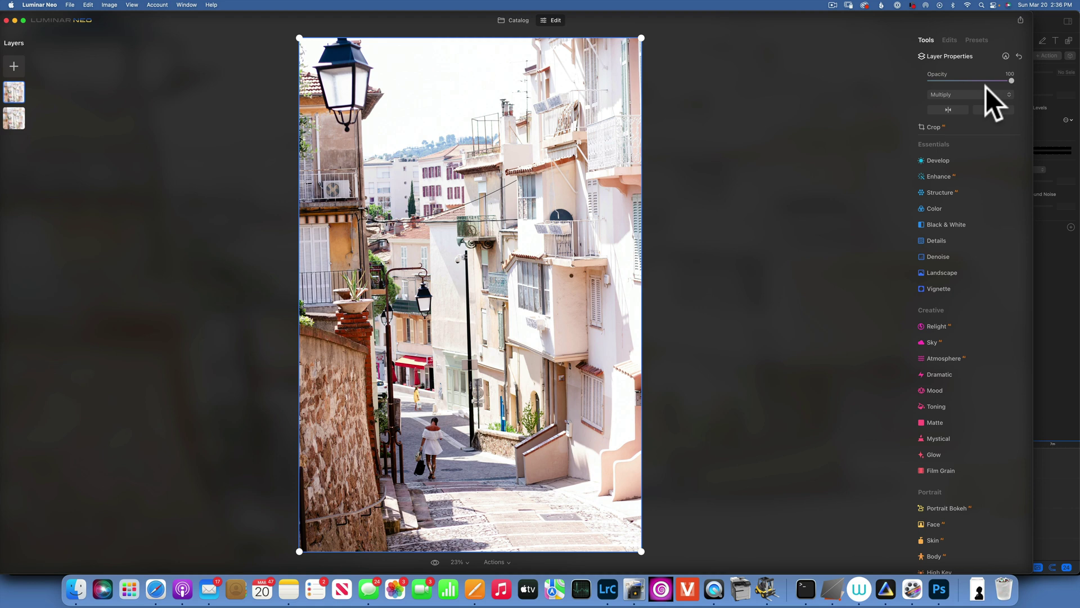
left_click(961, 91)
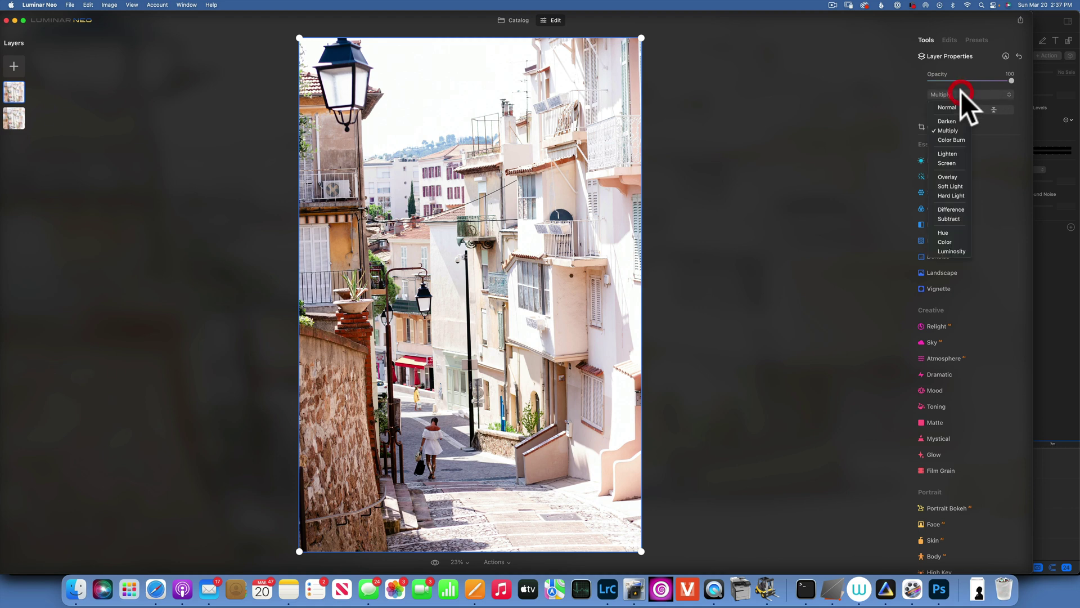
left_click(954, 129)
Step: Add another copy of the street photo as a top layer, with the Multiply blend mode and opacity 100
left_click(17, 66)
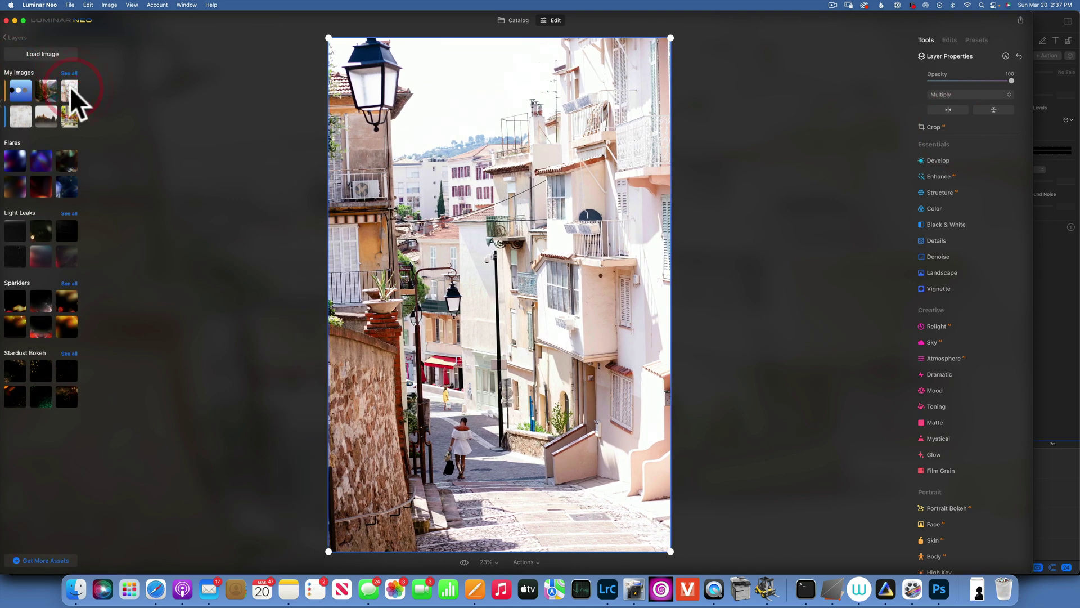
left_click(69, 86)
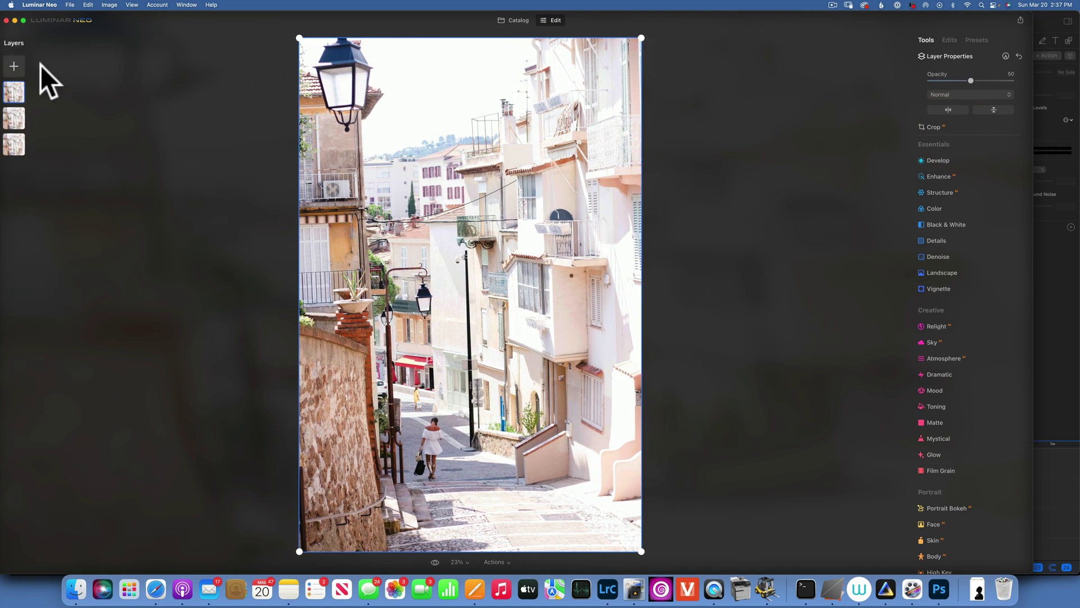
left_click(967, 94)
left_click(948, 130)
left_click_drag(969, 81, 1057, 90)
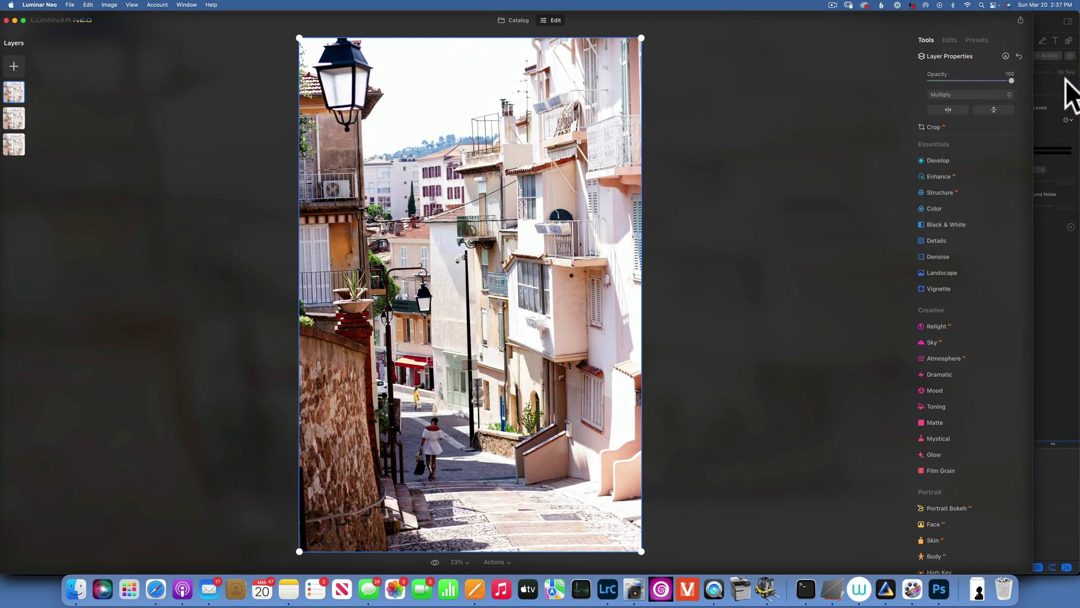
Step: Compare the street photo's stacked Multiply layers with the original image and check the available layer blend modes
left_click(435, 562)
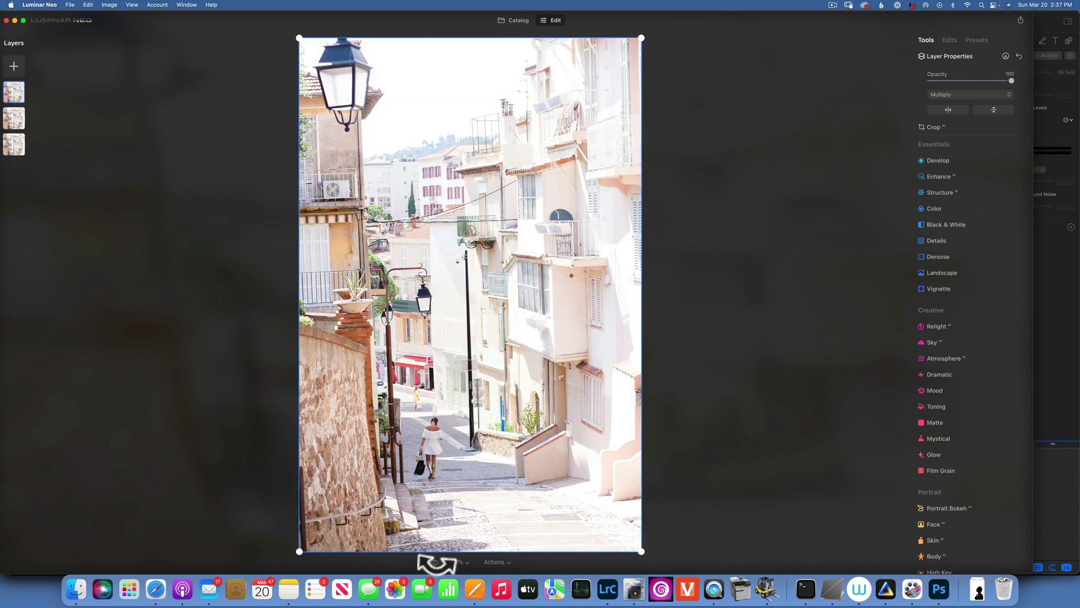
left_click(435, 562)
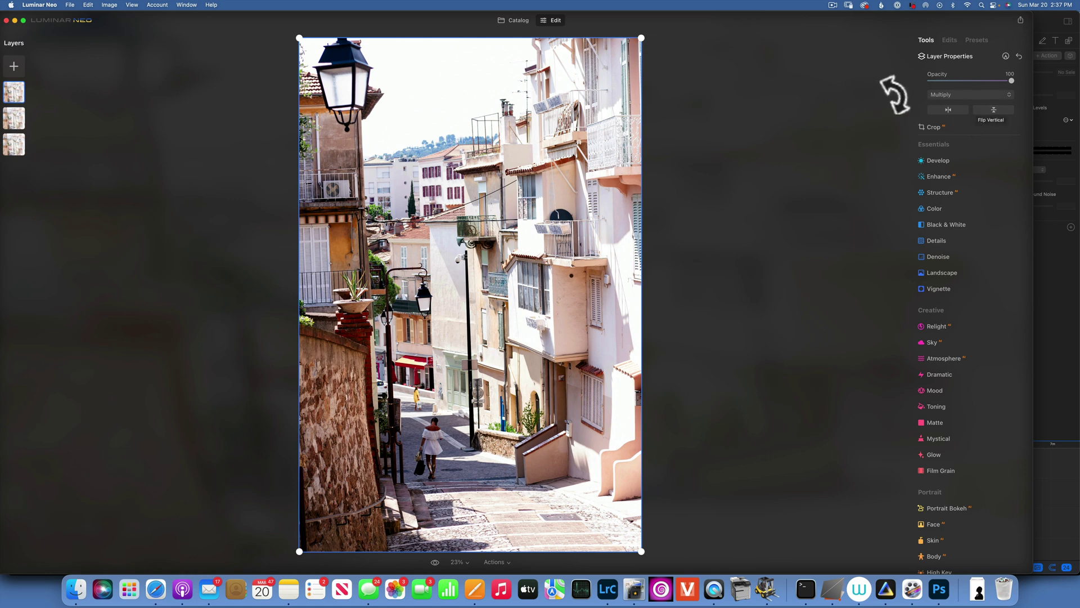
left_click(967, 94)
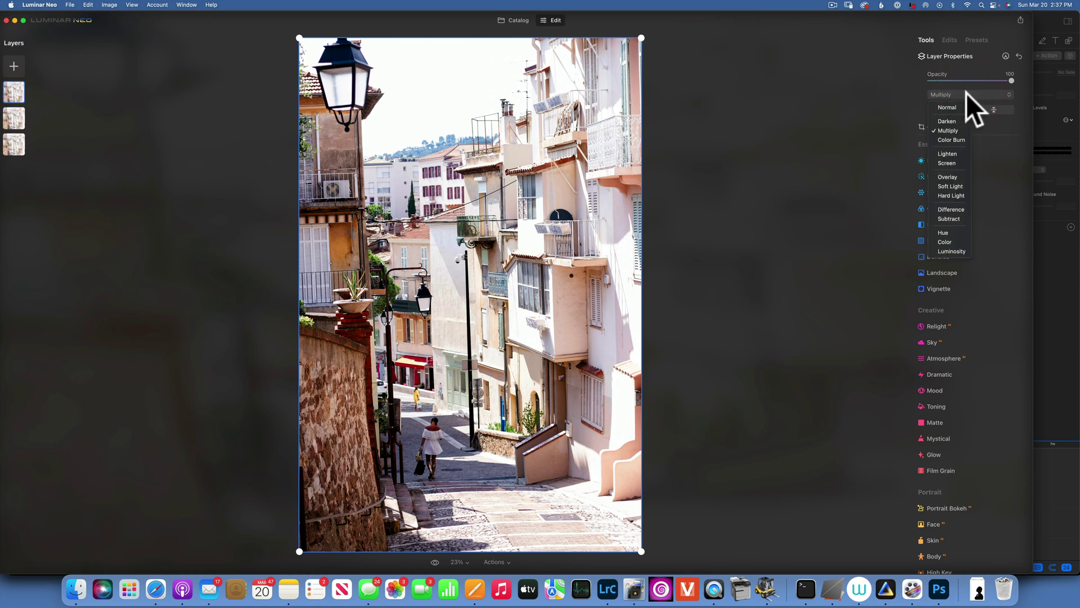
Step: Return to the blend modes album and open the wooden boat lake photo for editing
left_click(518, 18)
left_click(518, 19)
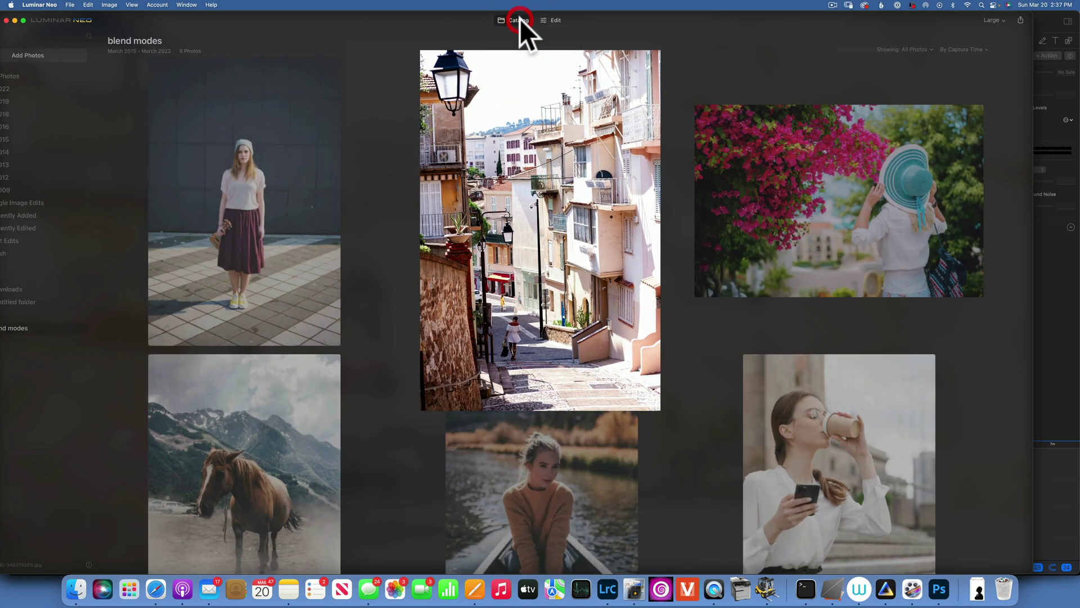
scroll(607, 315, "down", 5)
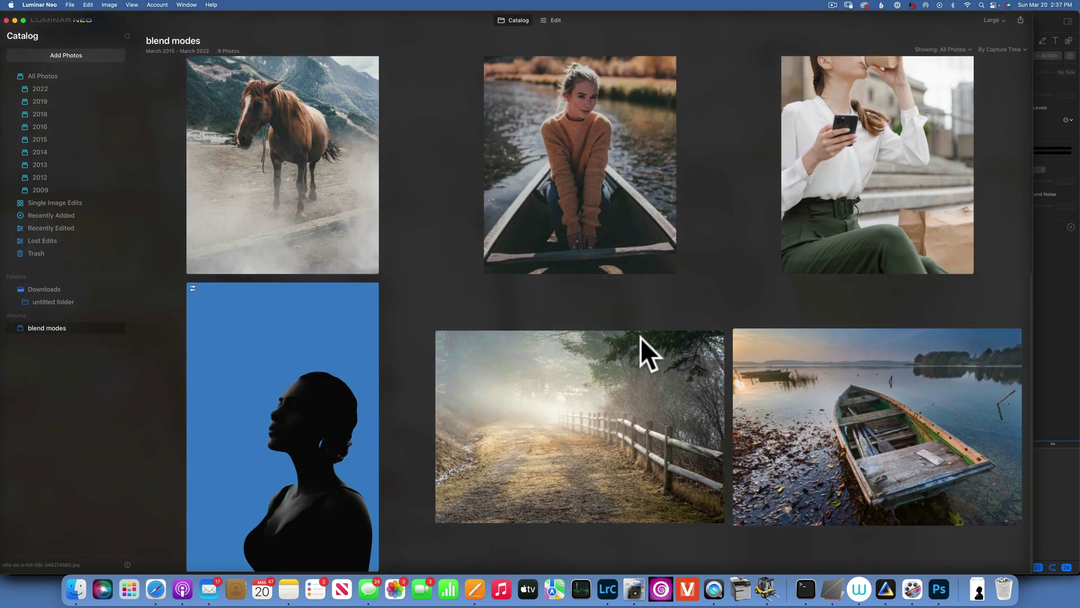
left_click(889, 424)
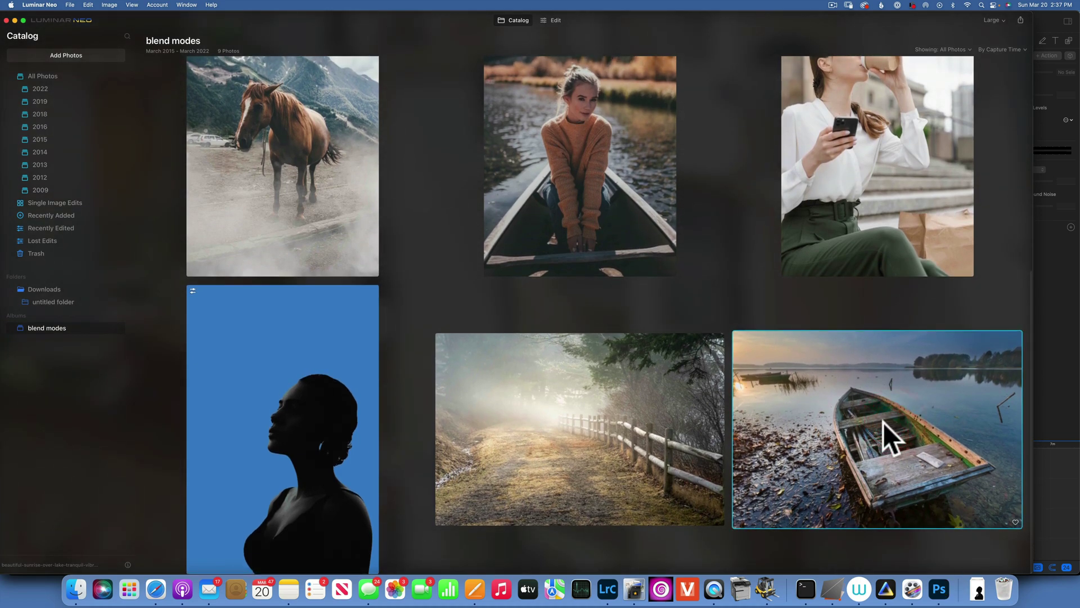
double_click(883, 422)
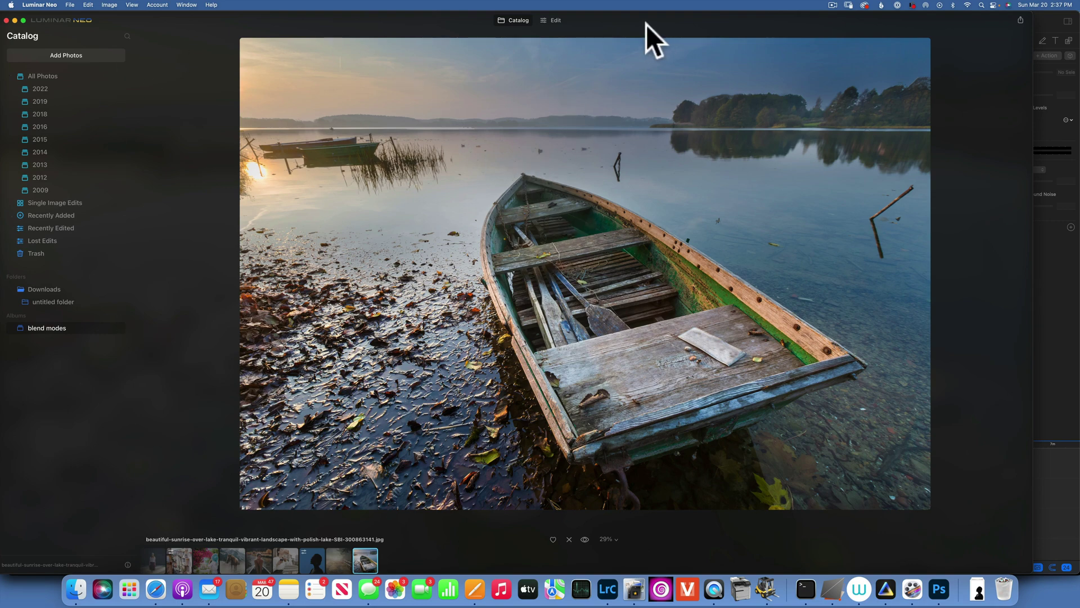
left_click(556, 20)
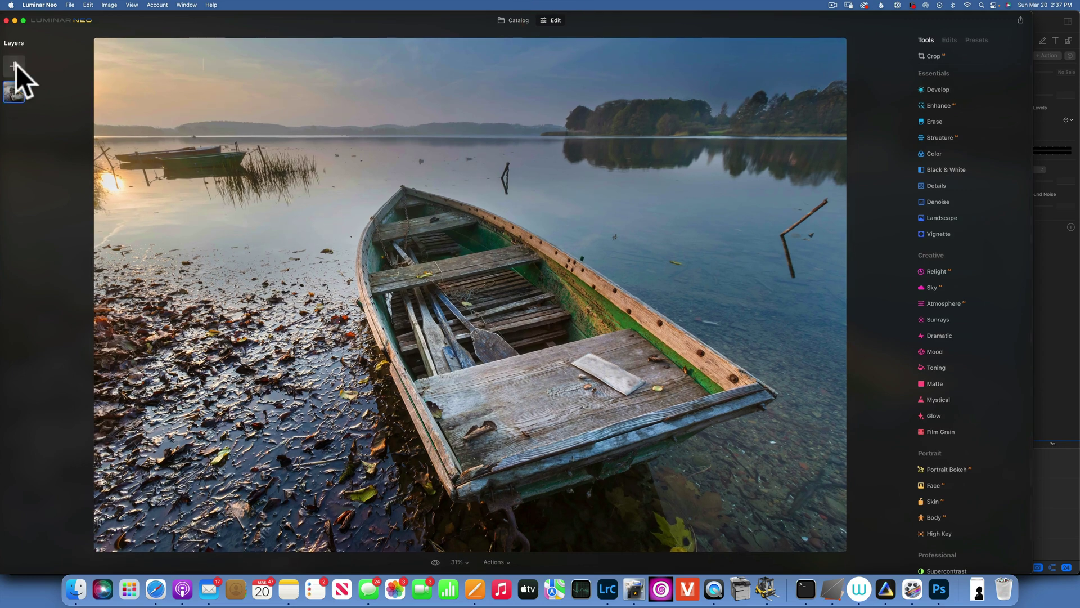
Step: Add the same boat photo from My Images as a layer over itself and set its opacity to 100
left_click(15, 64)
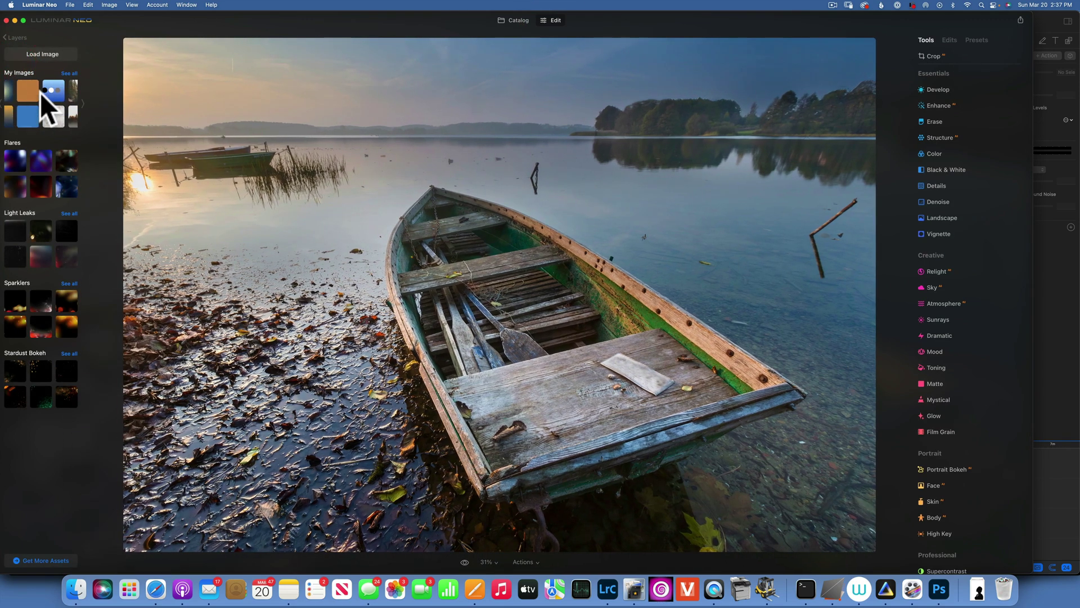
left_click(39, 93)
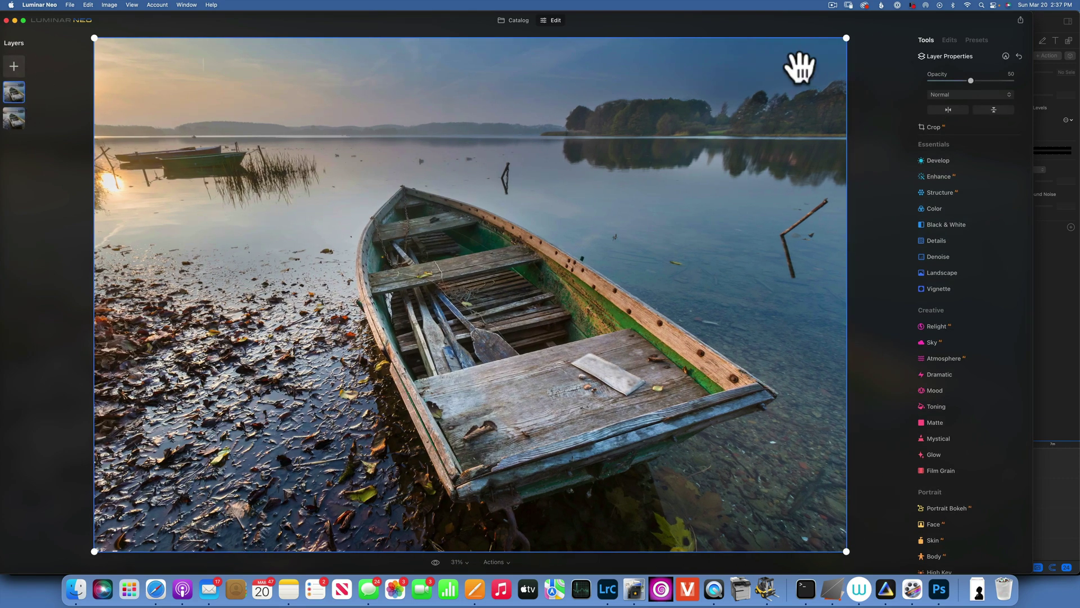
left_click_drag(971, 80, 1043, 79)
Step: Set the duplicate boat layer to Color Burn at opacity 38 and compare the result with the original
left_click(963, 94)
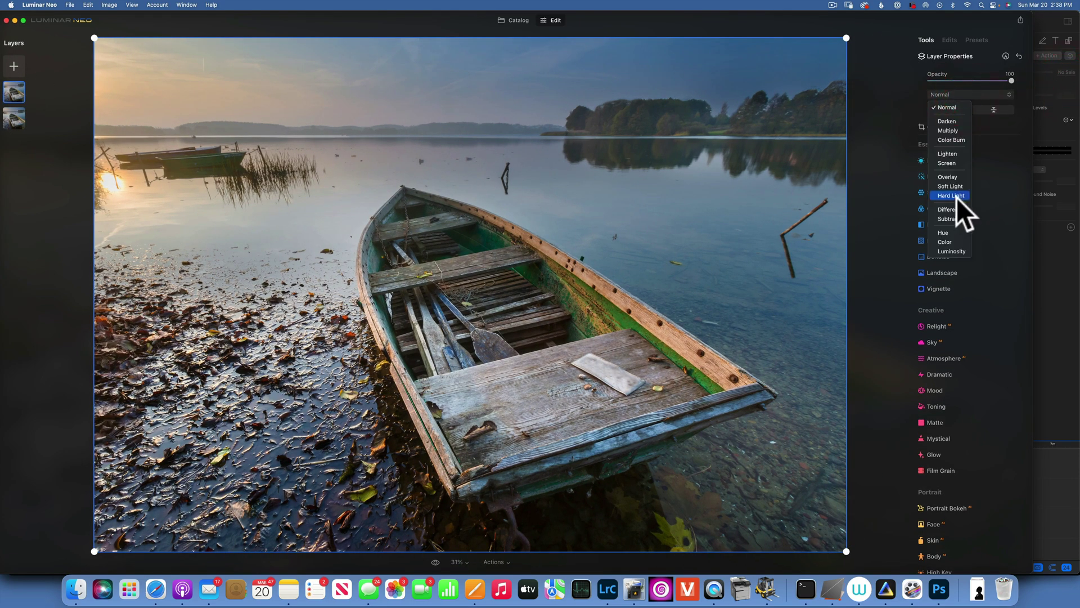
left_click(951, 140)
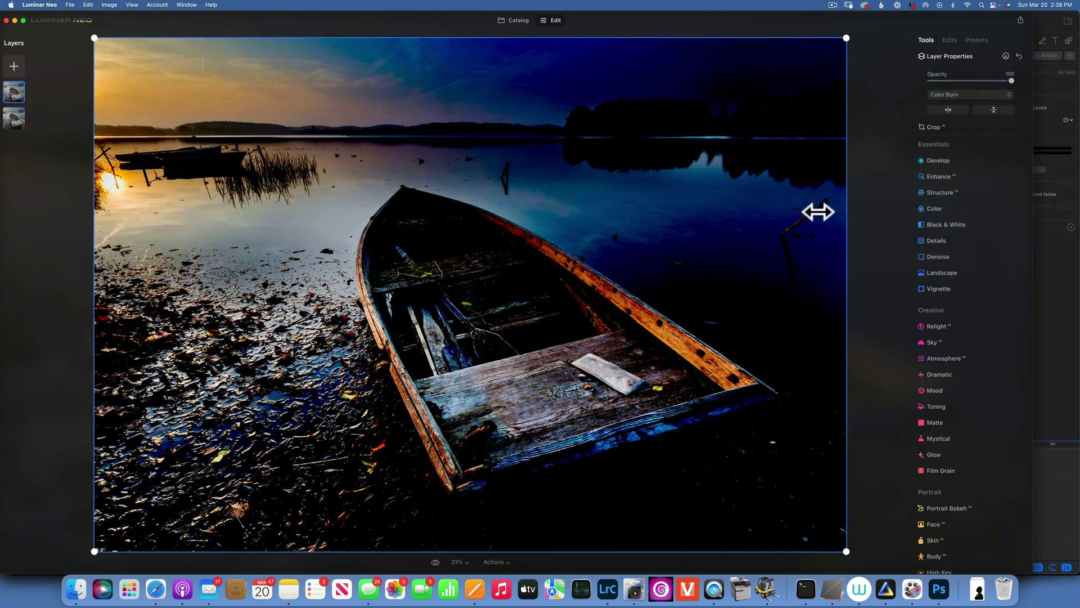
mouse_move(1011, 79)
left_mouse_down()
mouse_move(939, 86)
mouse_move(958, 87)
left_mouse_up()
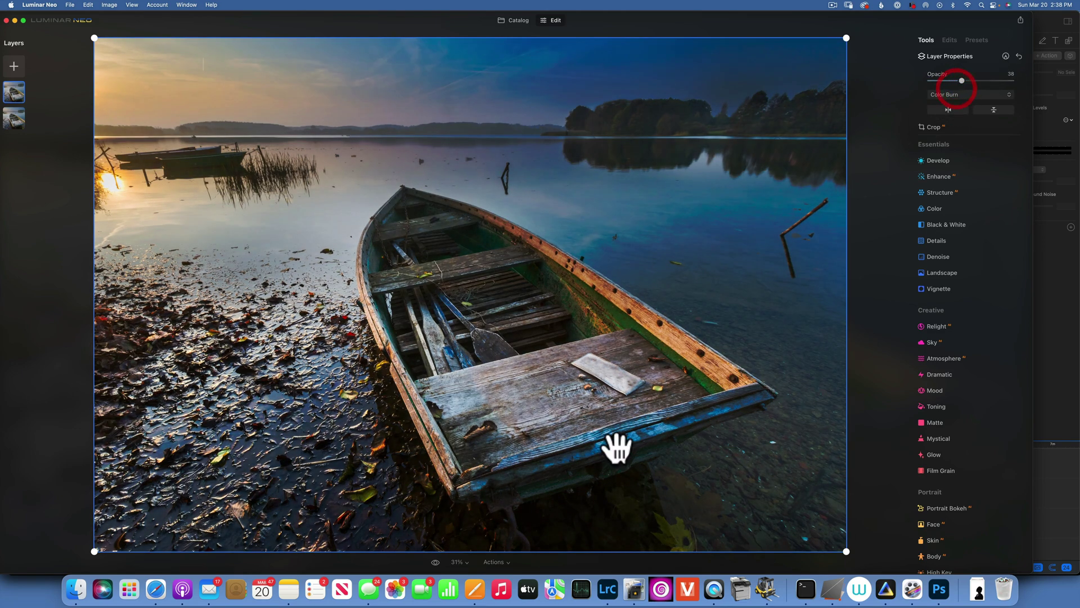
left_click(436, 562)
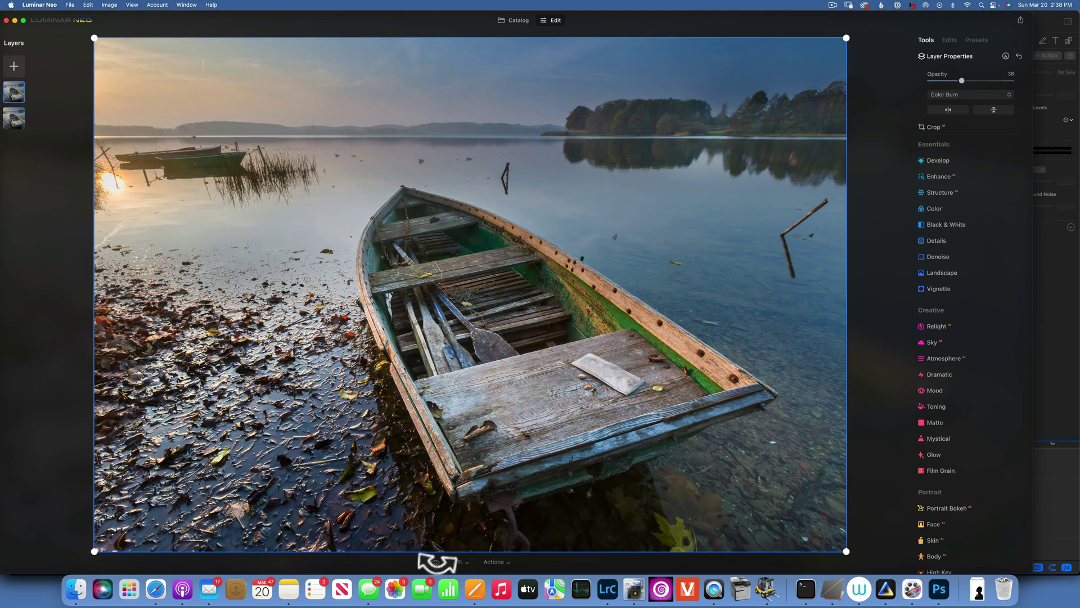
left_click(436, 562)
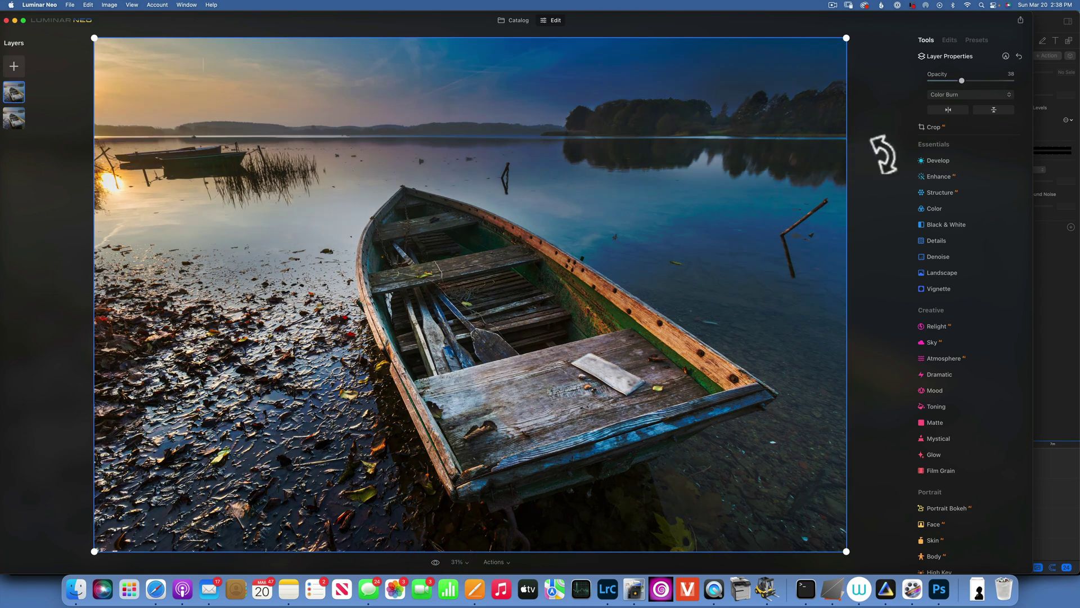
Step: Try Multiply on the duplicate boat layer for comparison, and switch the blend mode back to Color Burn
left_click(966, 94)
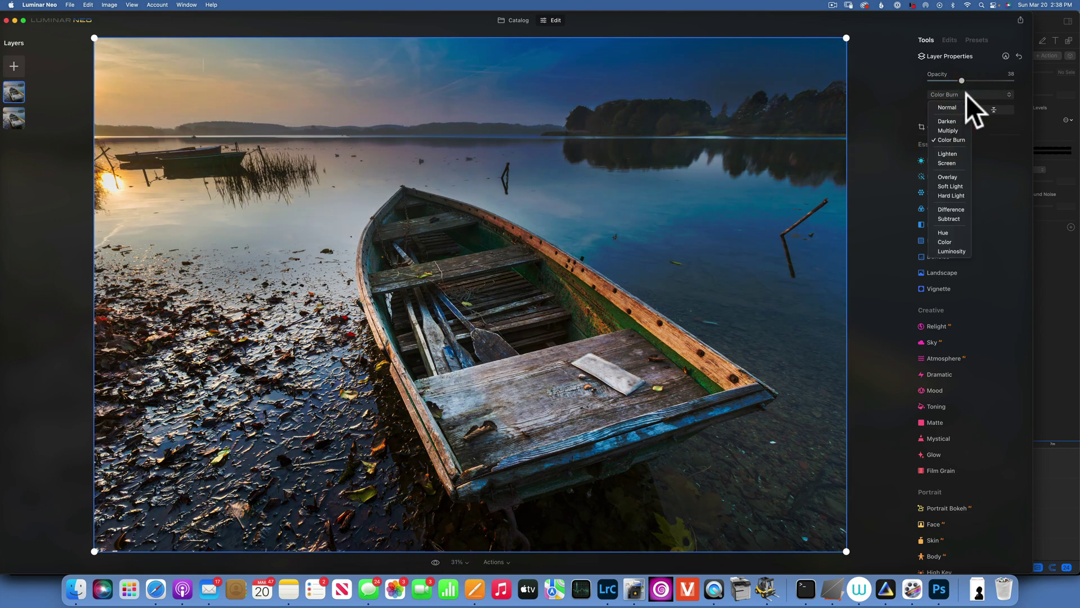
left_click(955, 130)
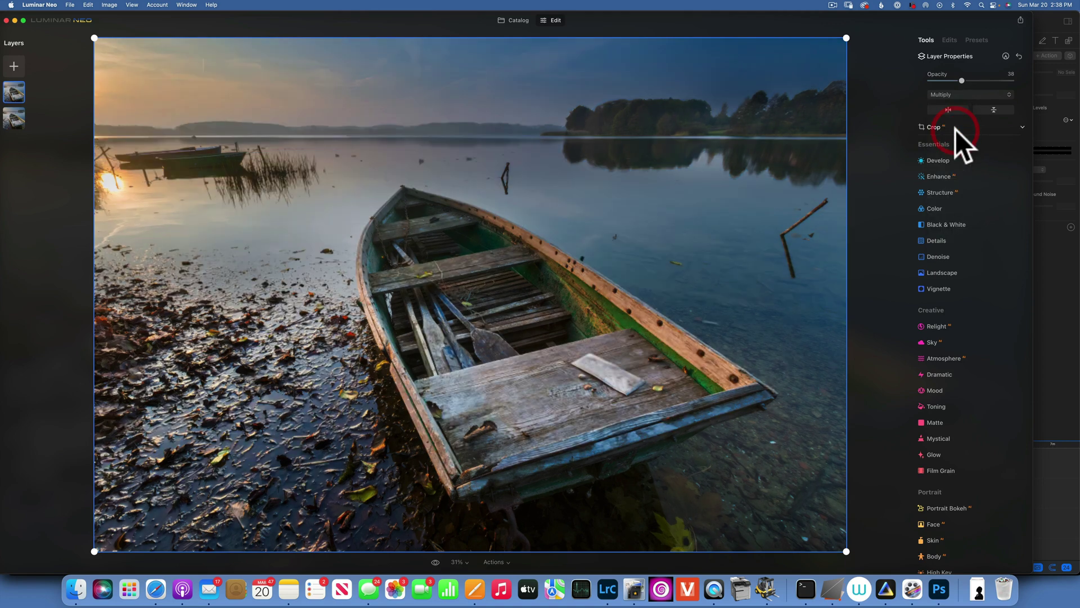
left_click(960, 93)
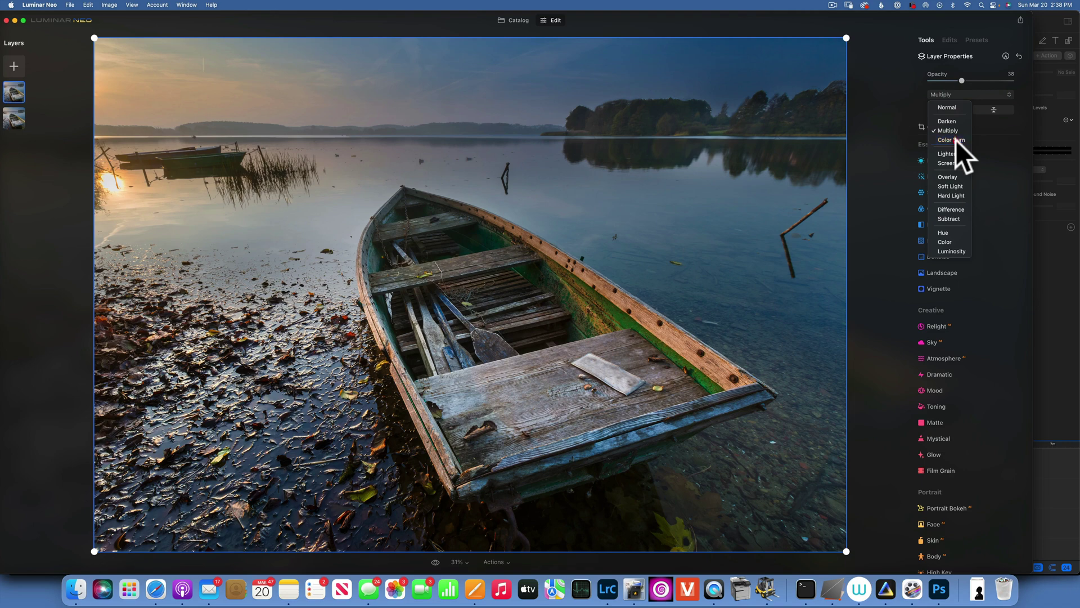
left_click(956, 140)
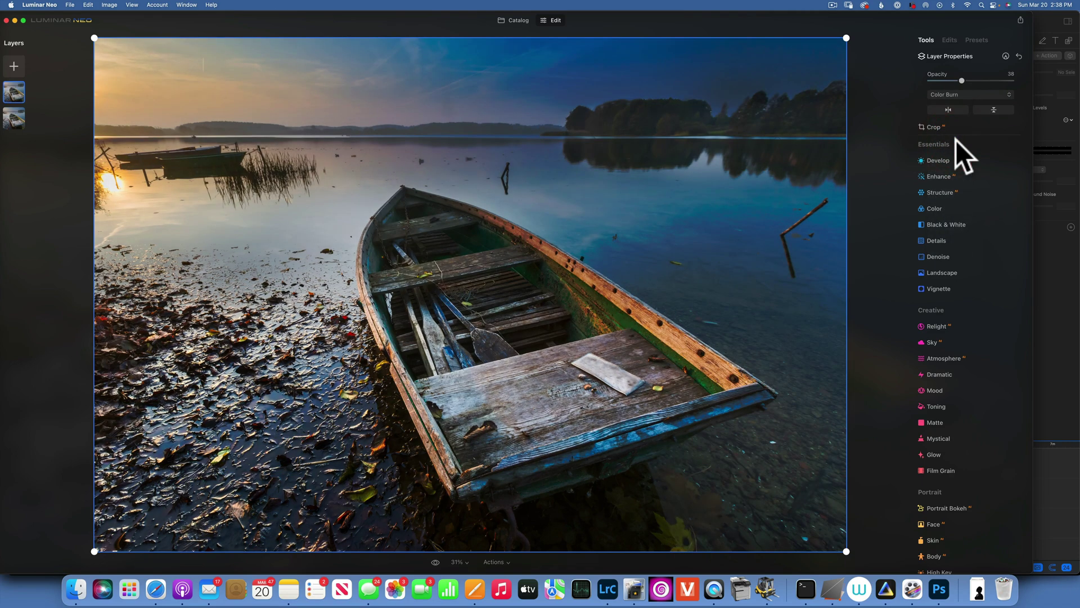
Step: Revert the boat photo to its original and return to the blend modes album
left_click(496, 561)
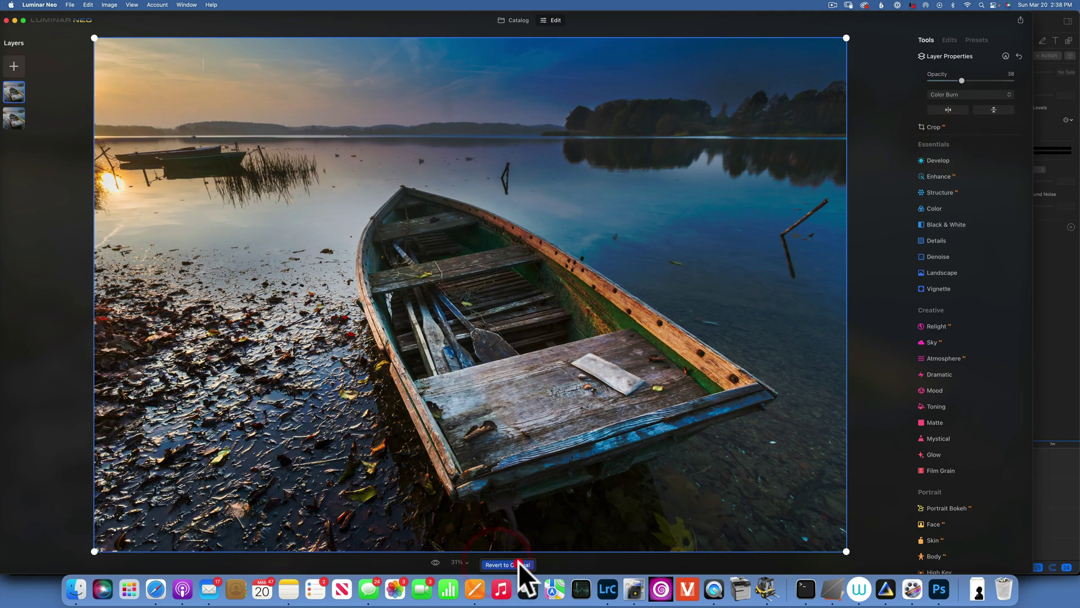
left_click(519, 565)
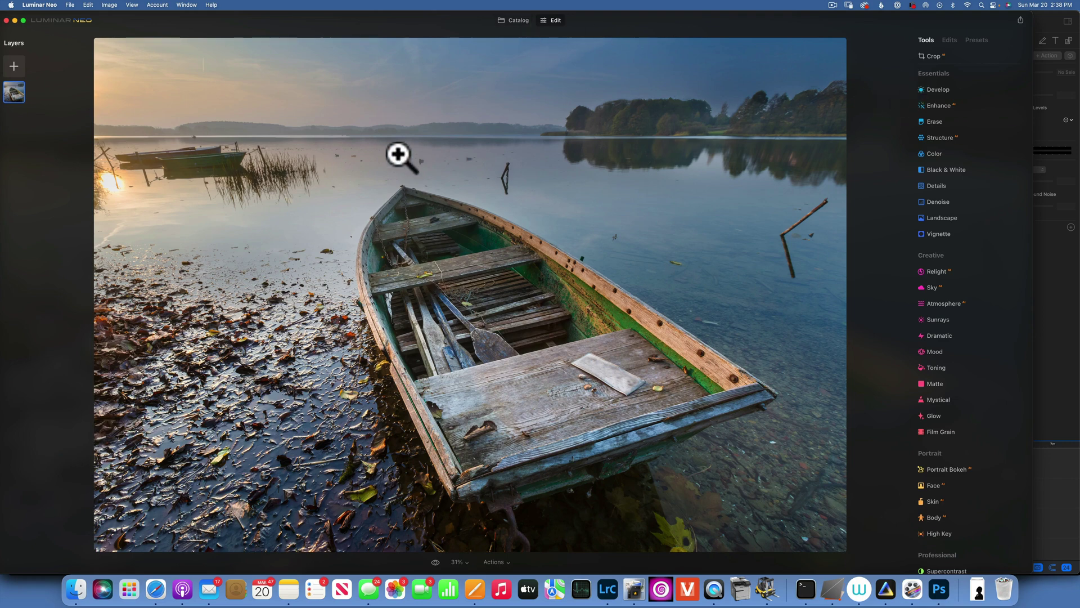
left_click(519, 22)
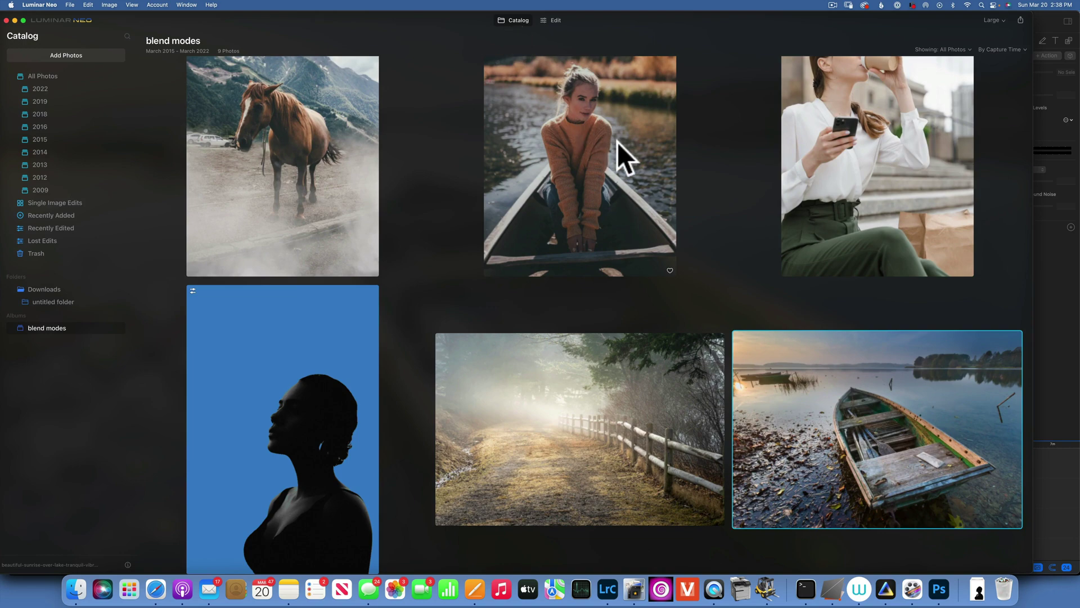
Step: Open the silhouette photo with the blue background for editing and revert it to its original
double_click(336, 349)
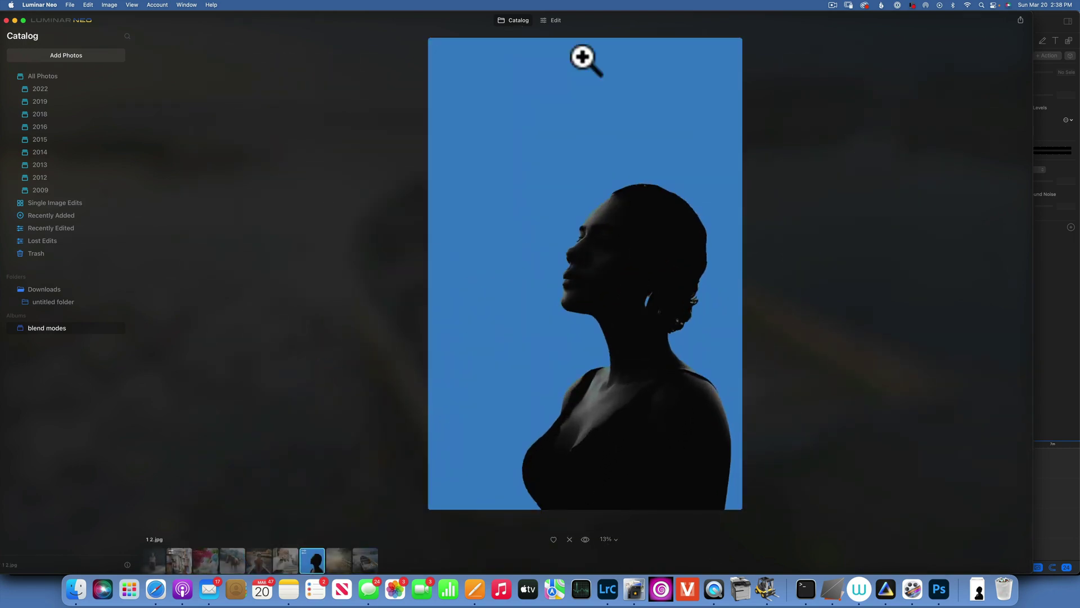
left_click(554, 21)
left_click(510, 561)
left_click(526, 563)
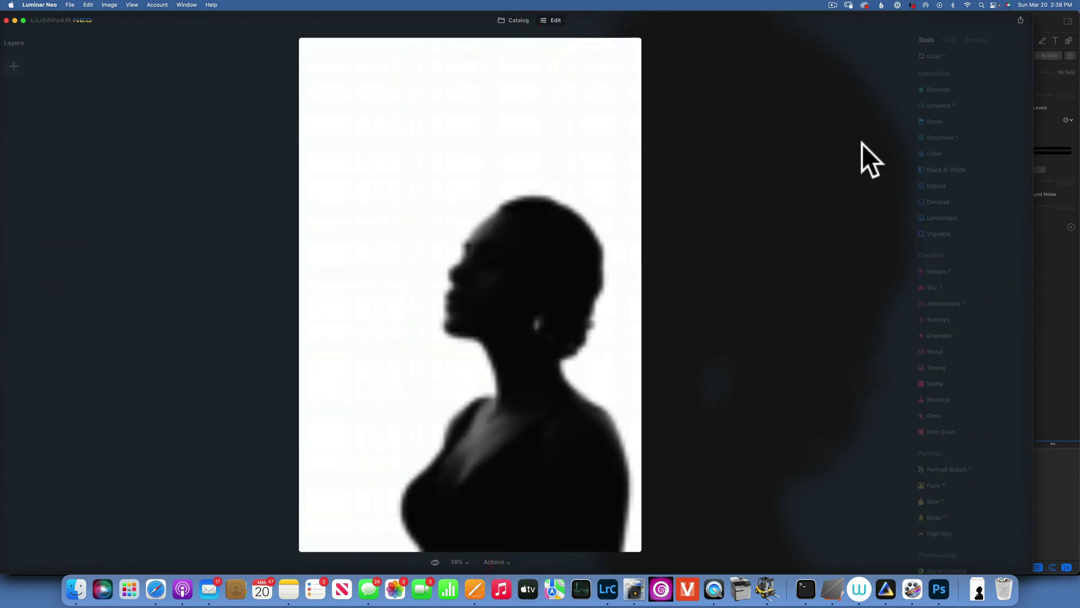
Step: Add the solid orange image from My Images as a layer over the silhouette and set its opacity to 100
left_click(16, 63)
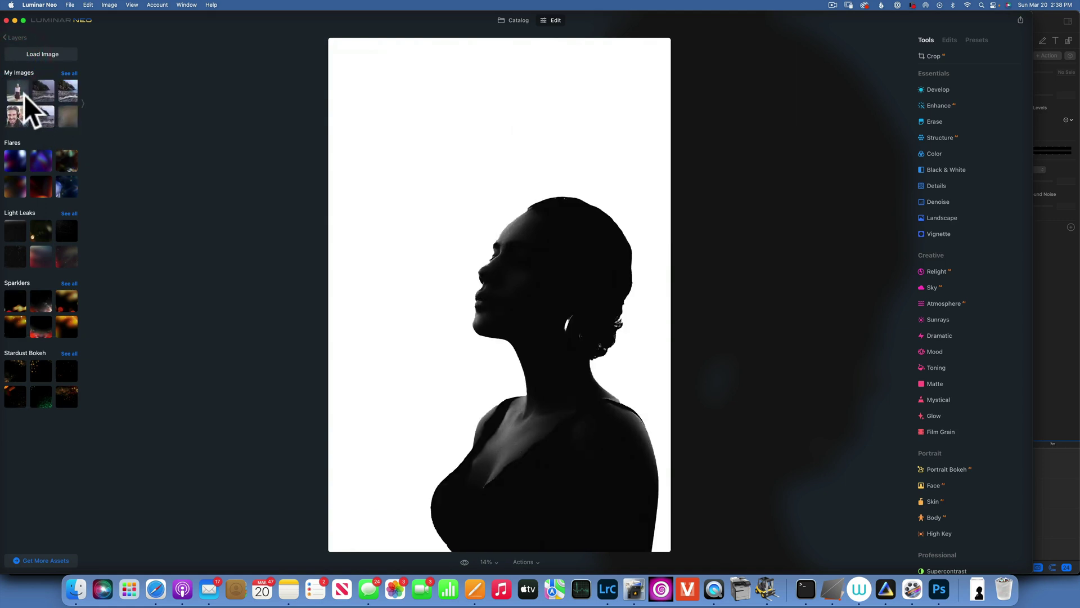
scroll(38, 105, "right", 5)
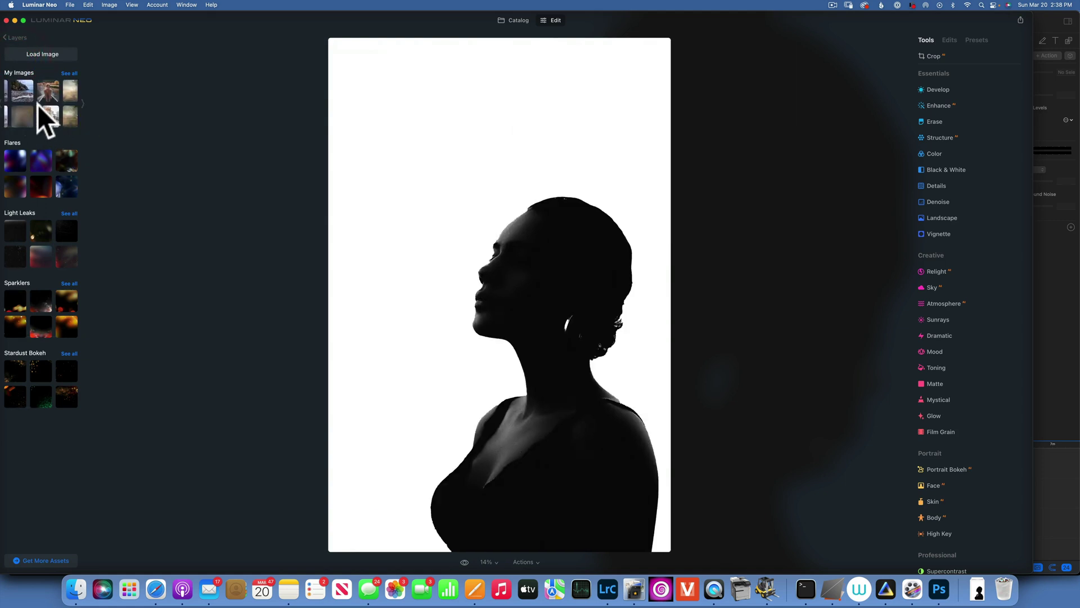
left_click(62, 89)
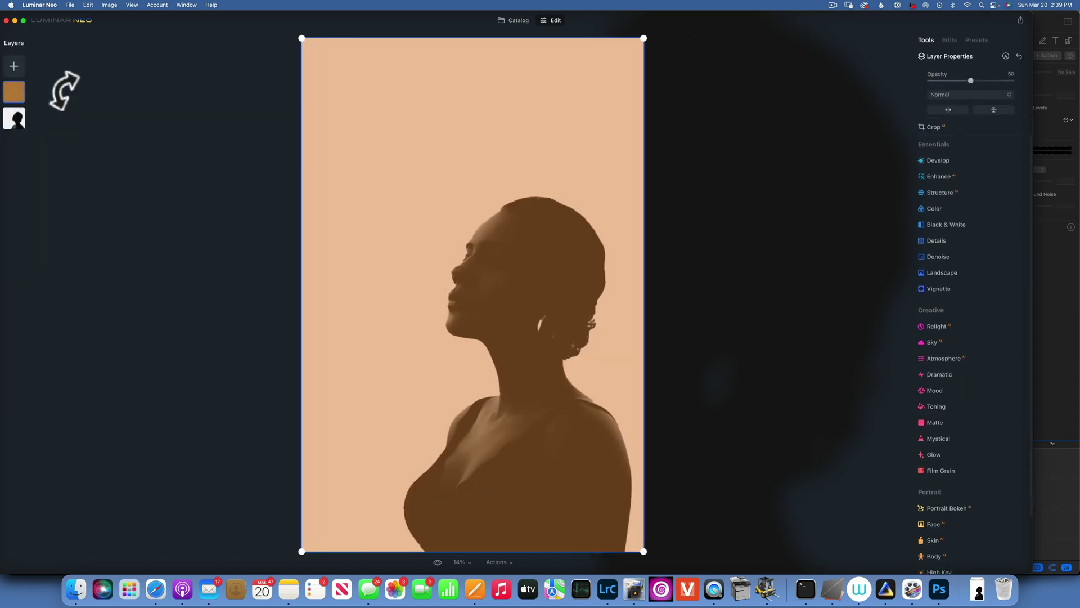
left_click_drag(970, 81, 1061, 80)
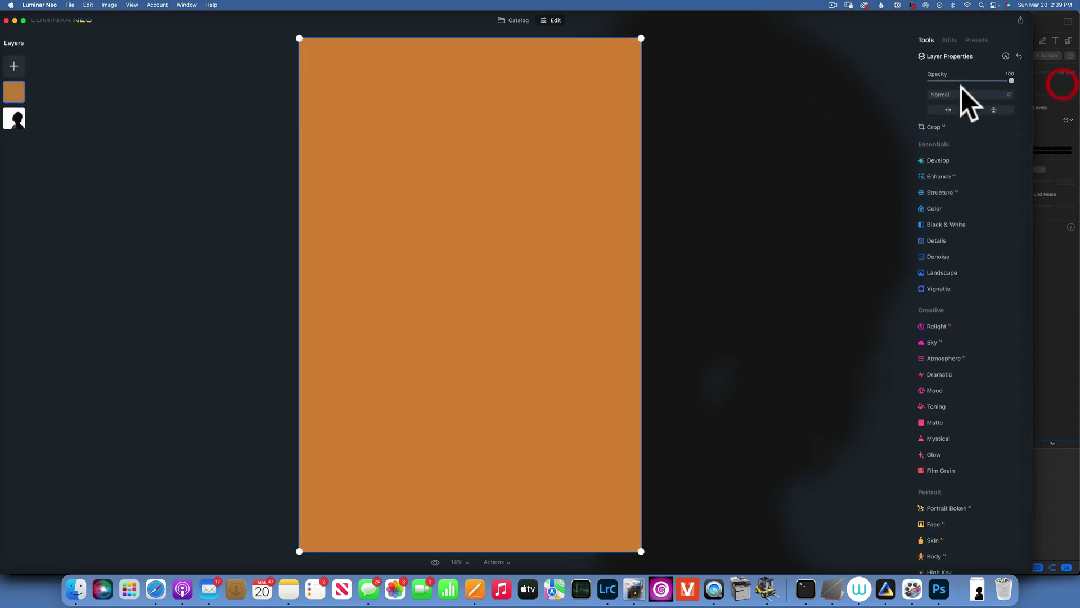
Step: Set the orange layer's blend mode to Lighten and compare the result with the original silhouette
left_click(971, 93)
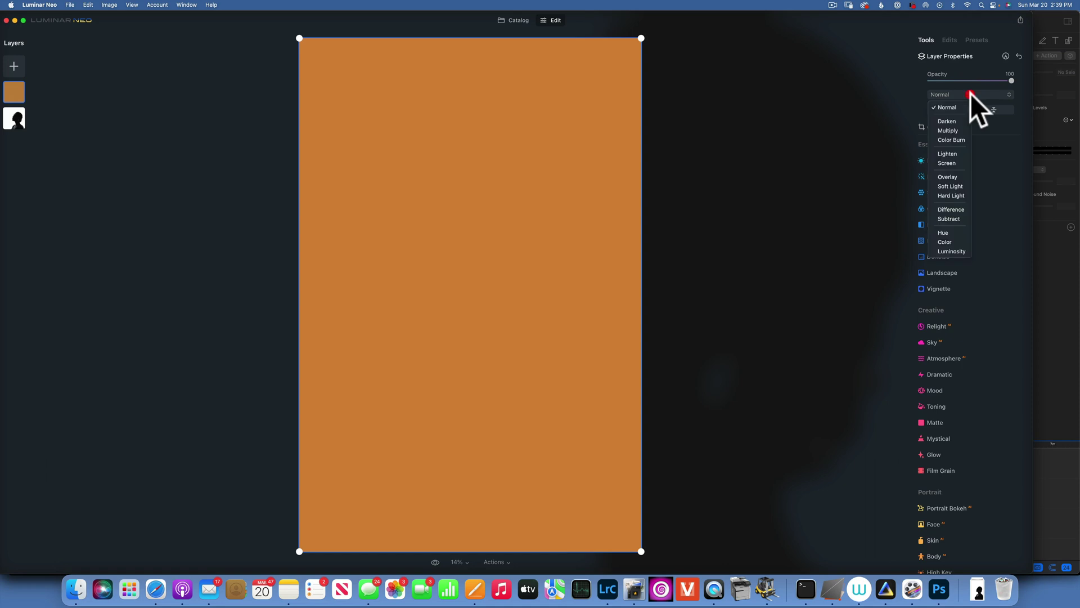
left_click(953, 154)
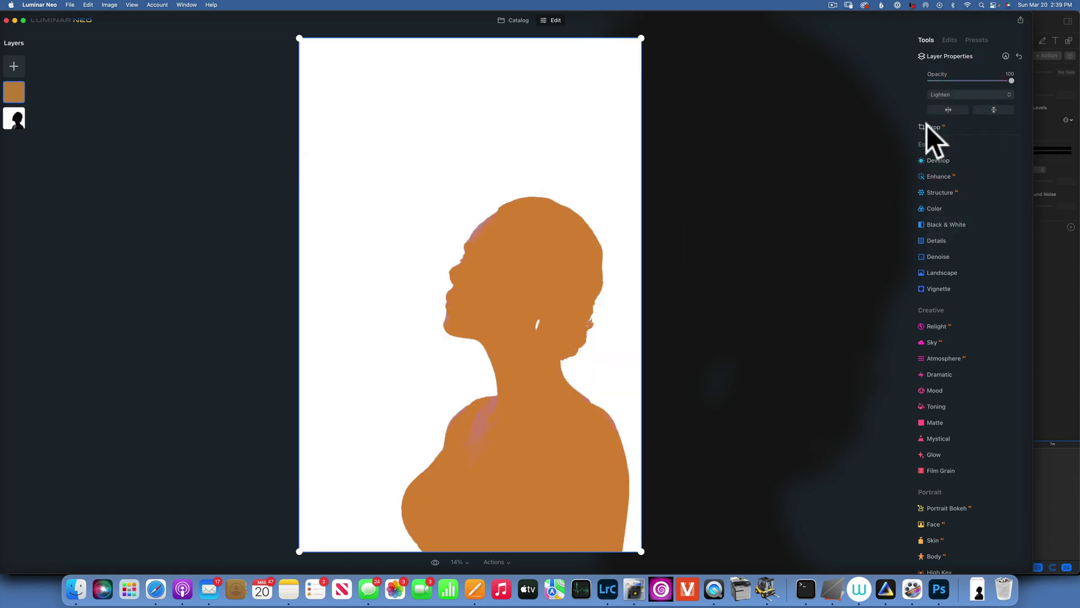
left_click(435, 562)
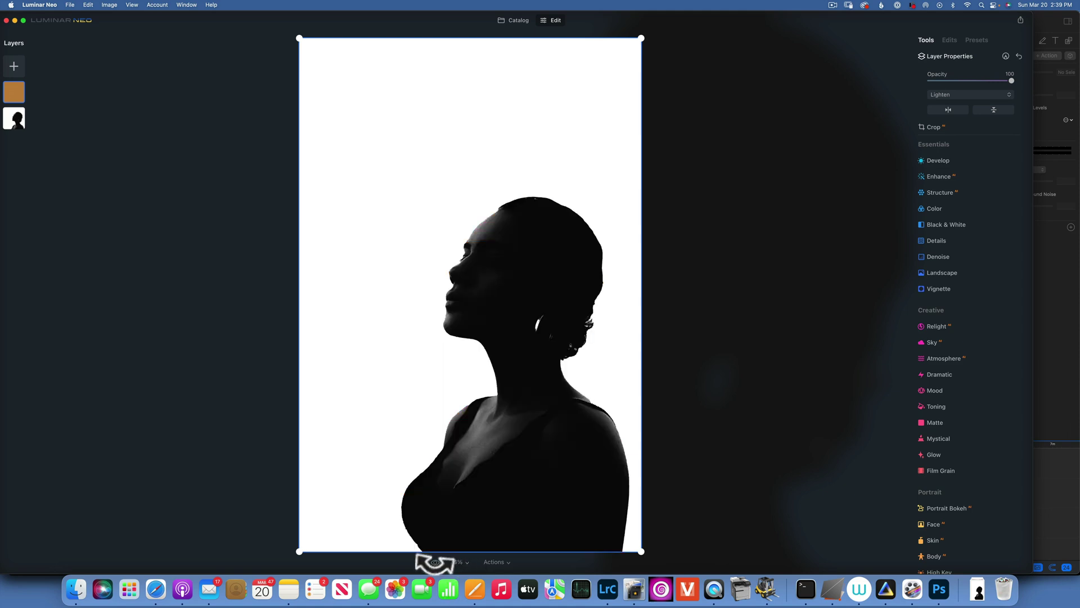
left_click(435, 561)
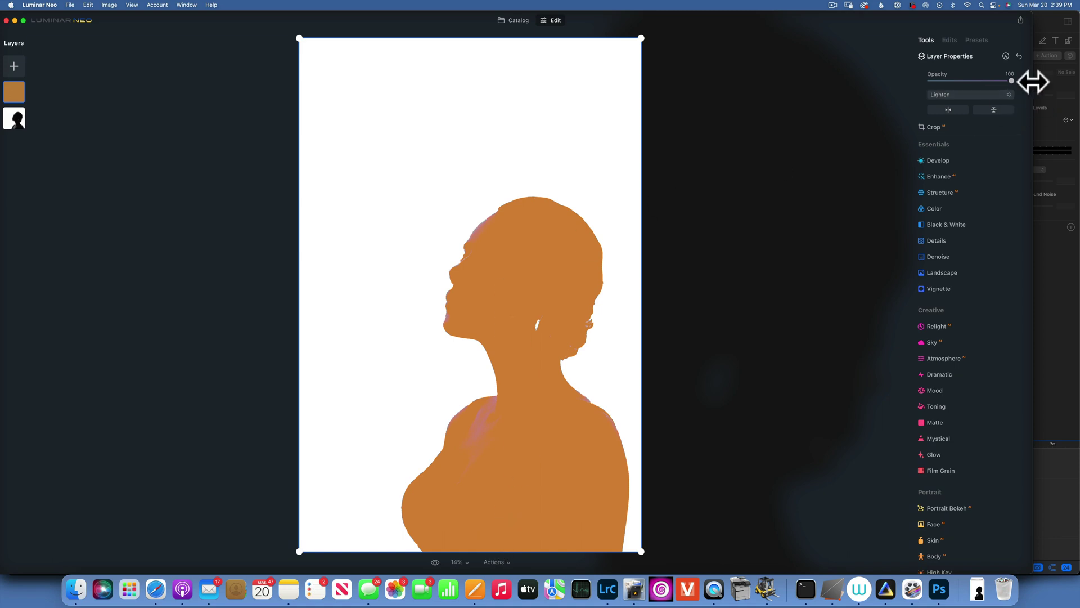
Step: Set the orange layer's blend mode to Screen and return to the blend modes album
left_click(957, 96)
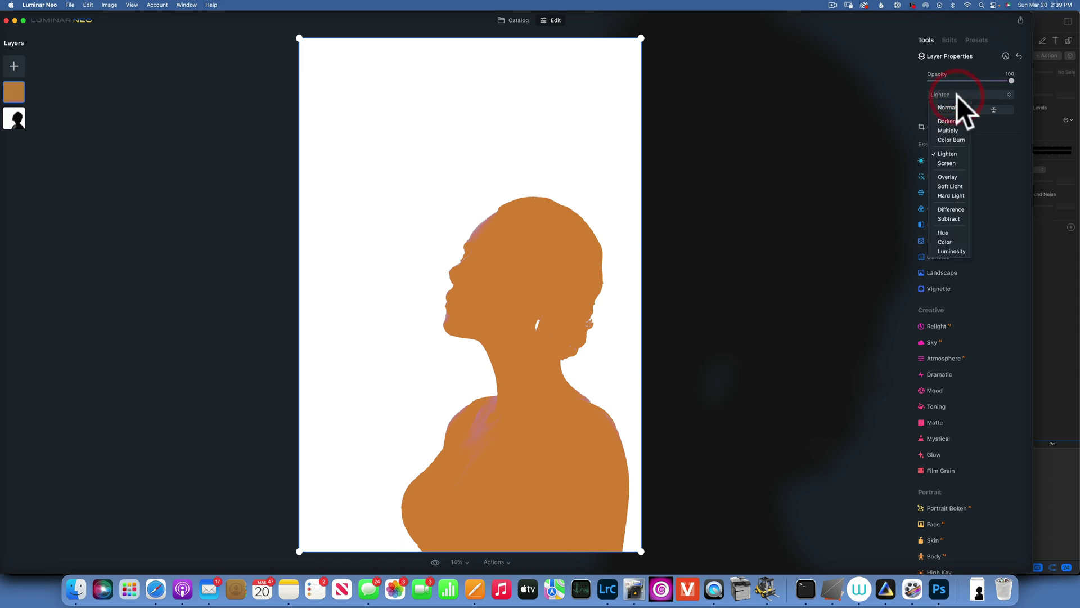
left_click(950, 162)
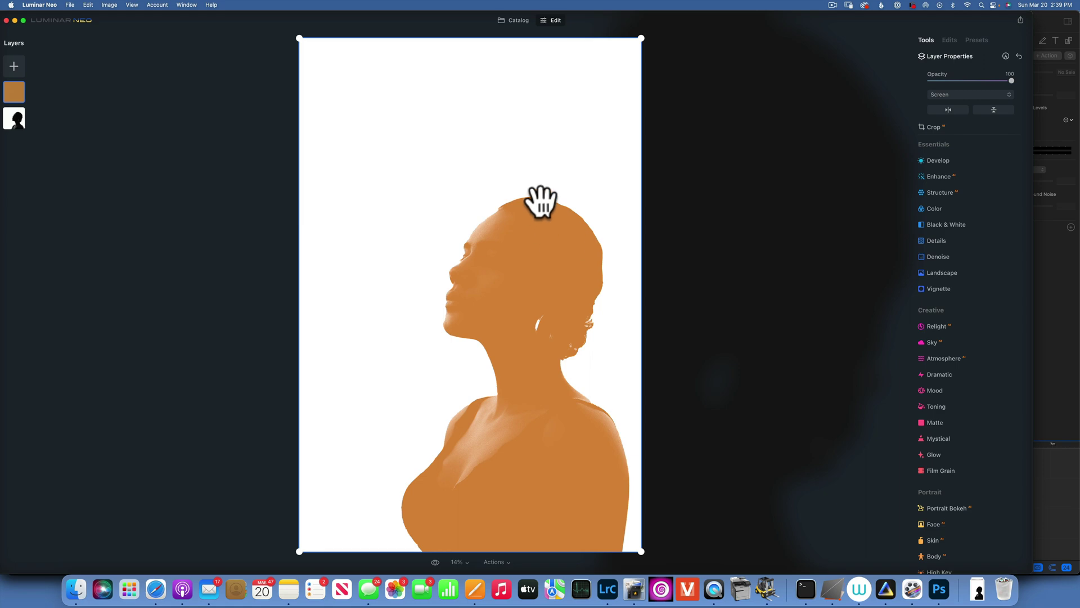
left_click(522, 19)
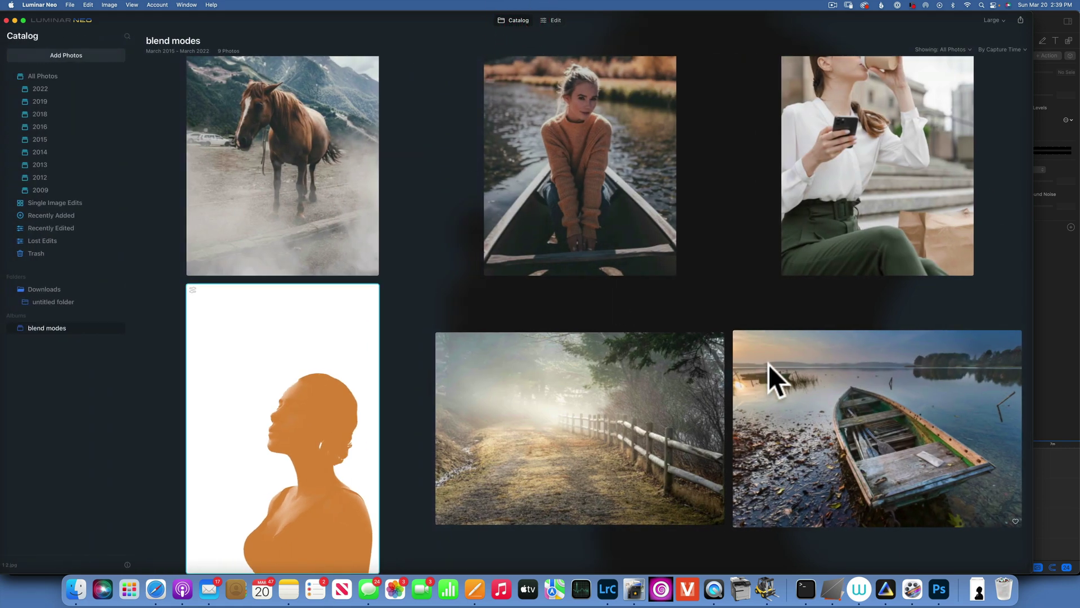
Step: Open the photo of the wooden rowboat on the lake shore for editing
left_click(884, 417)
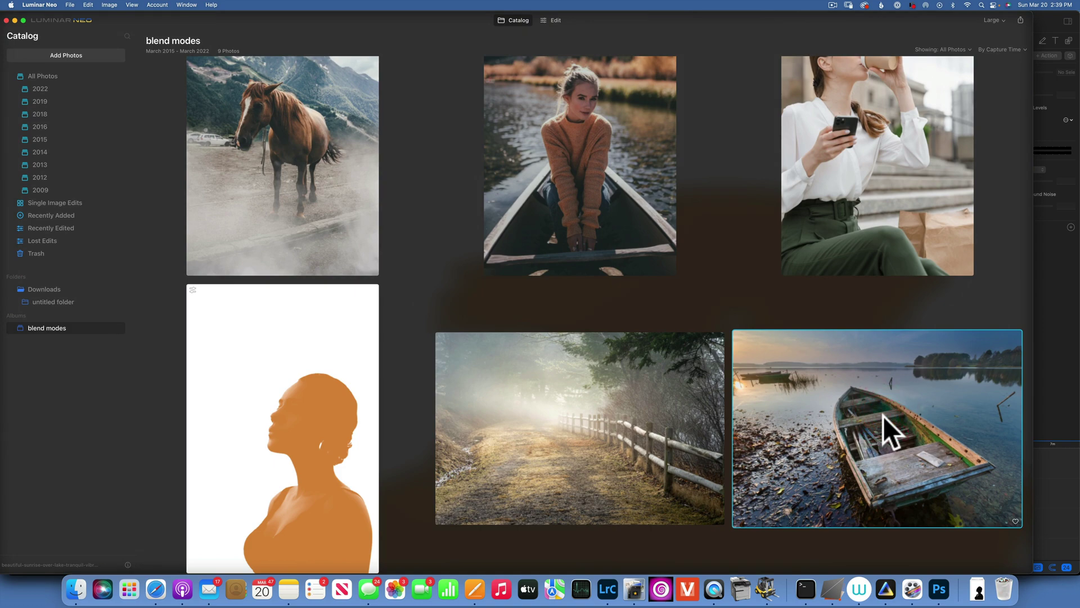
double_click(883, 416)
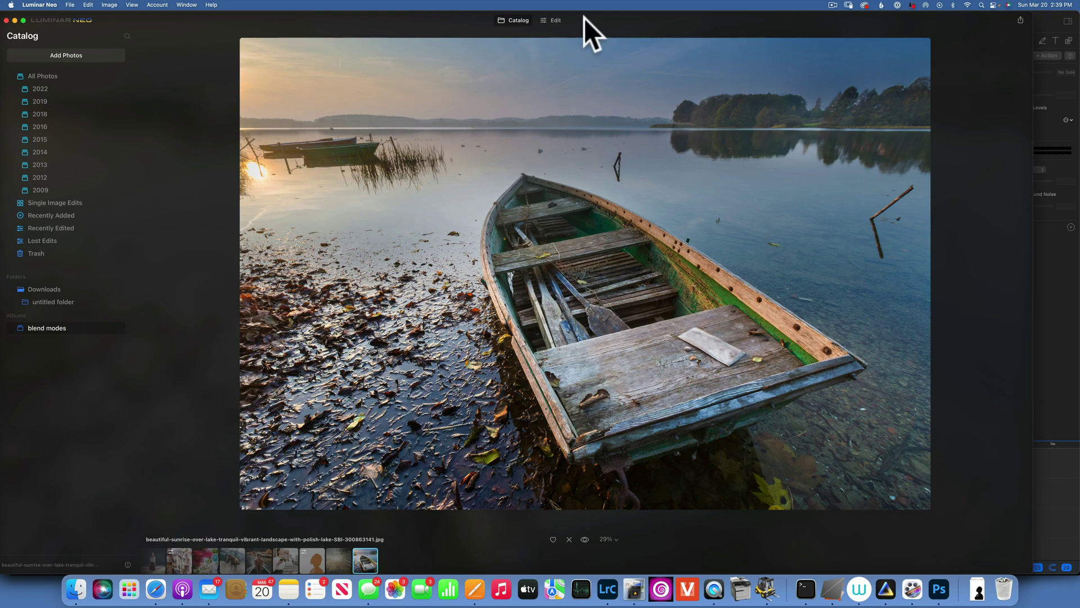
left_click(555, 20)
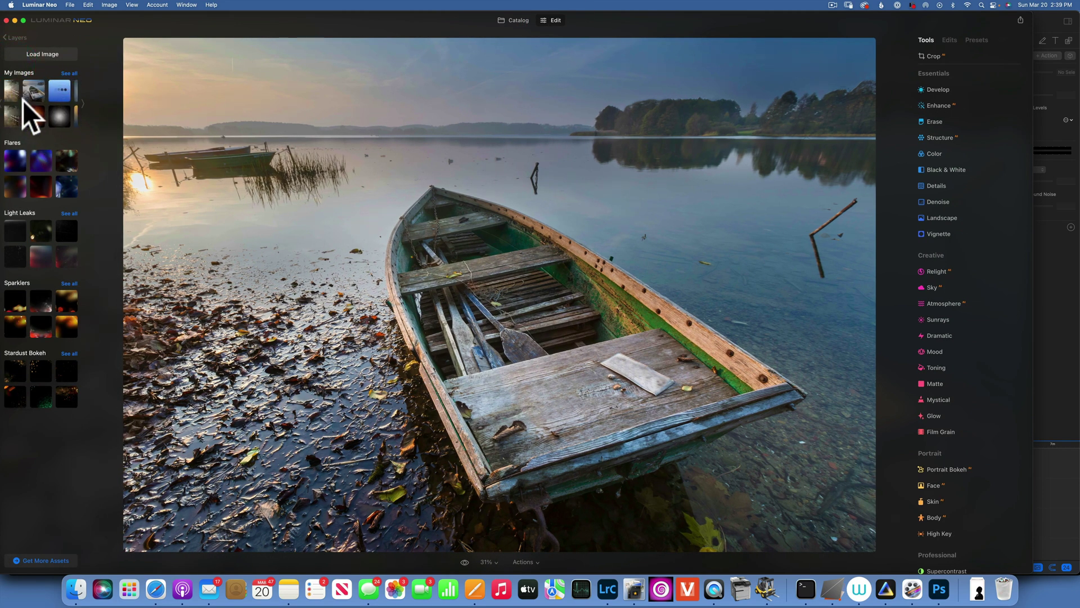
Step: Add the orange radial glow from My Images as a layer at opacity 100 and set its blend mode to Screen
left_click(35, 113)
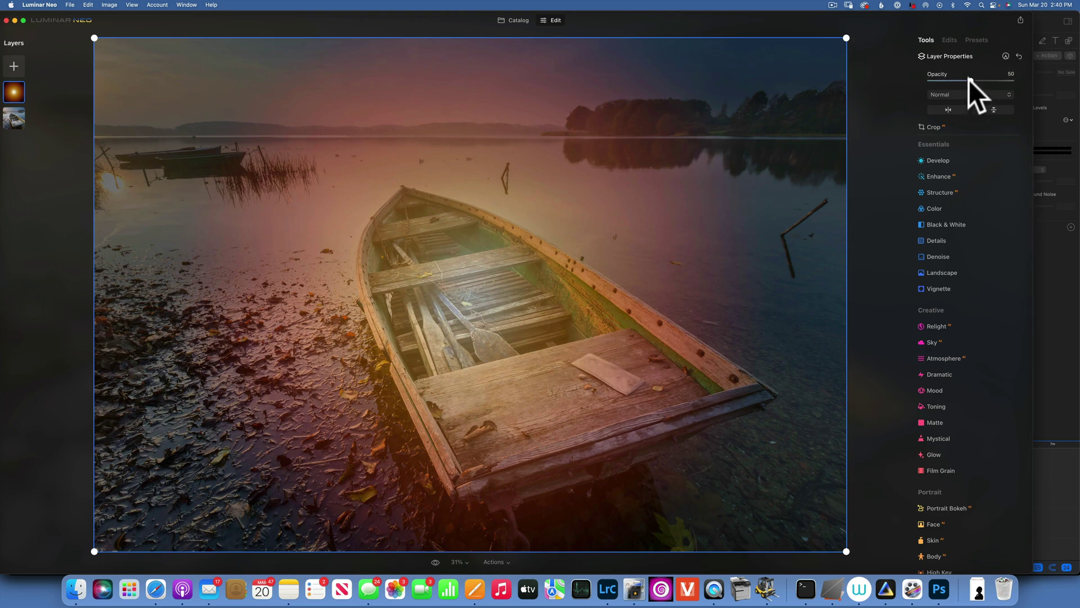
left_click_drag(971, 82, 1062, 97)
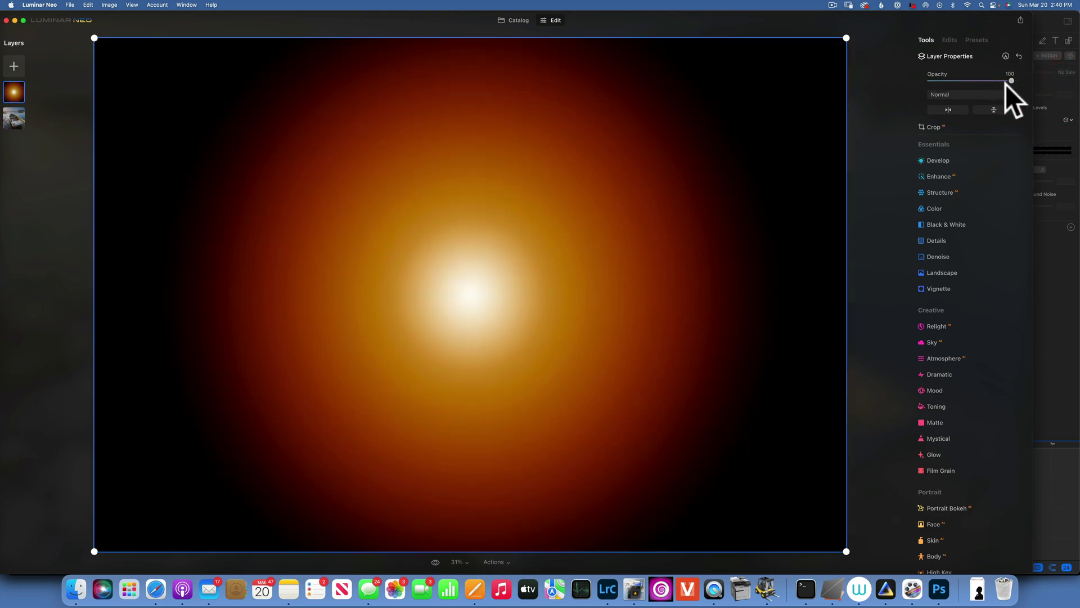
left_click(966, 95)
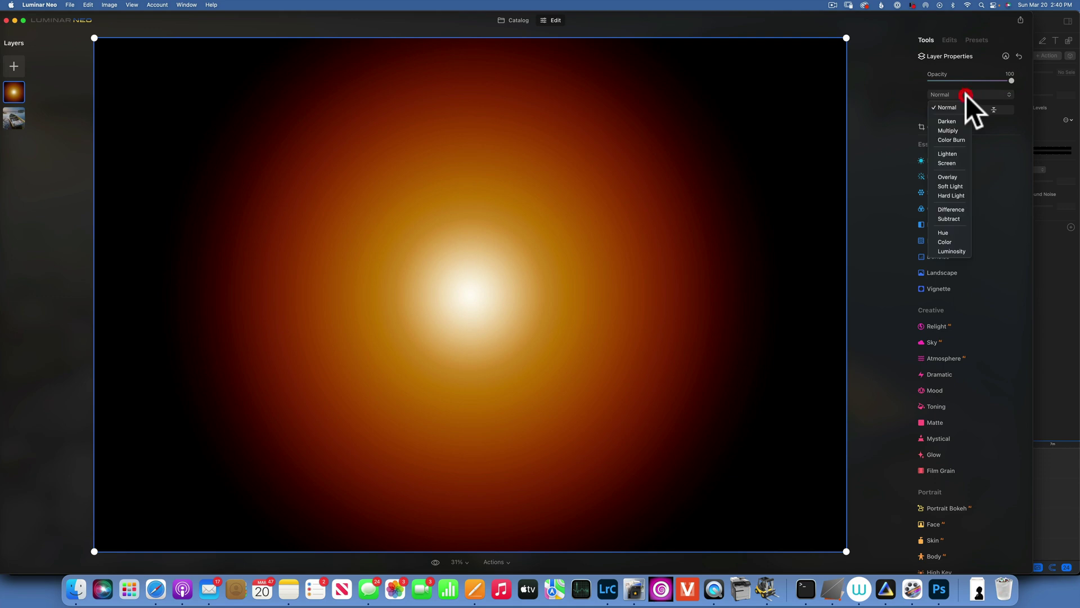
left_click(954, 163)
Step: Enlarge the glow layer and center it on the sky in the photo's upper-left corner, above the sun
left_click_drag(470, 290, 120, 92)
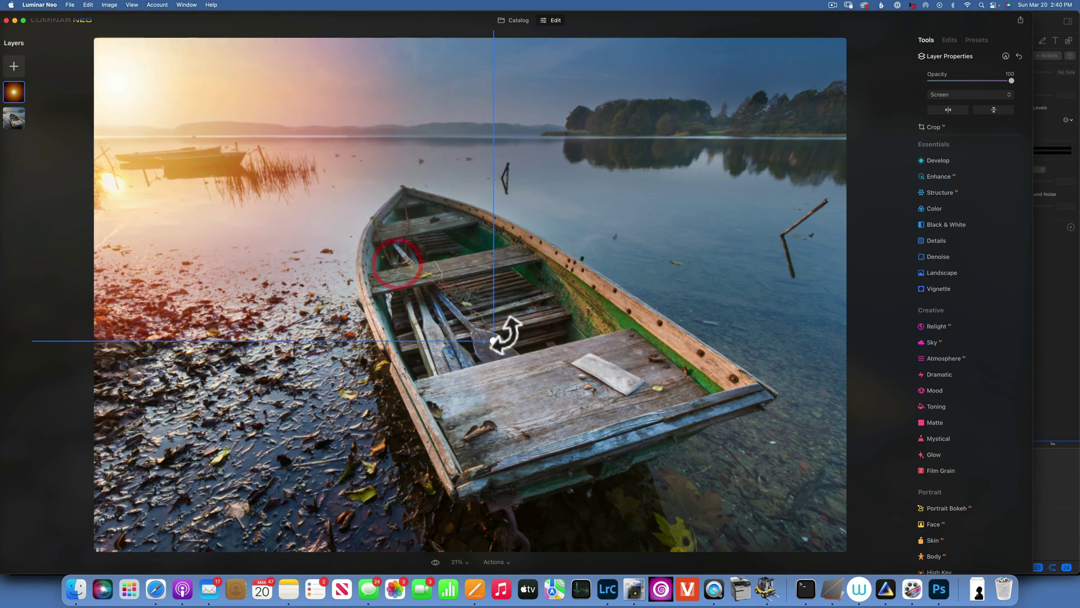
key("super+z")
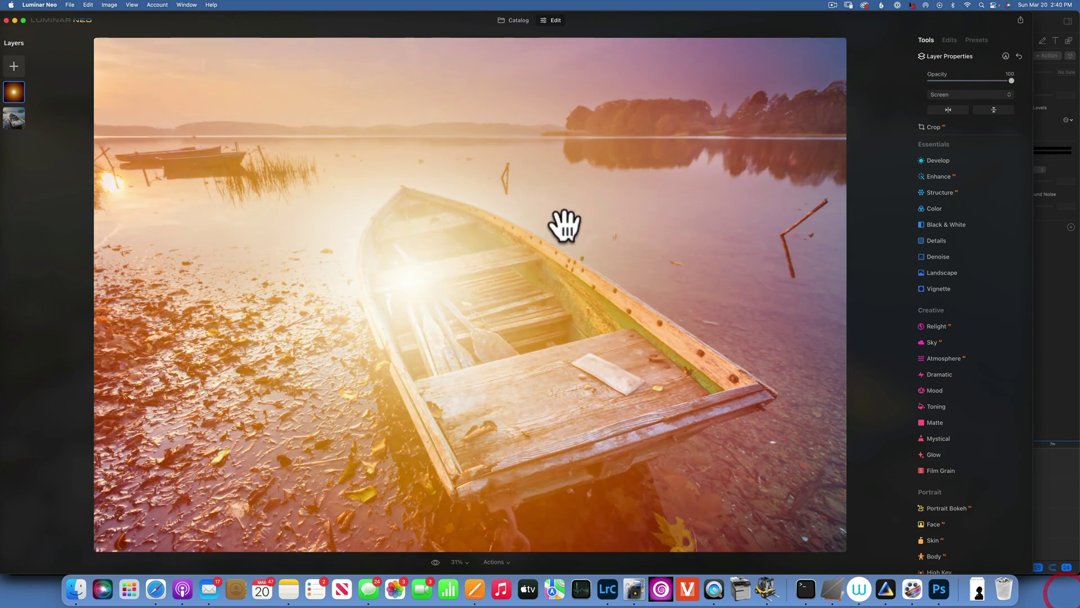
left_click_drag(316, 157, 166, 26)
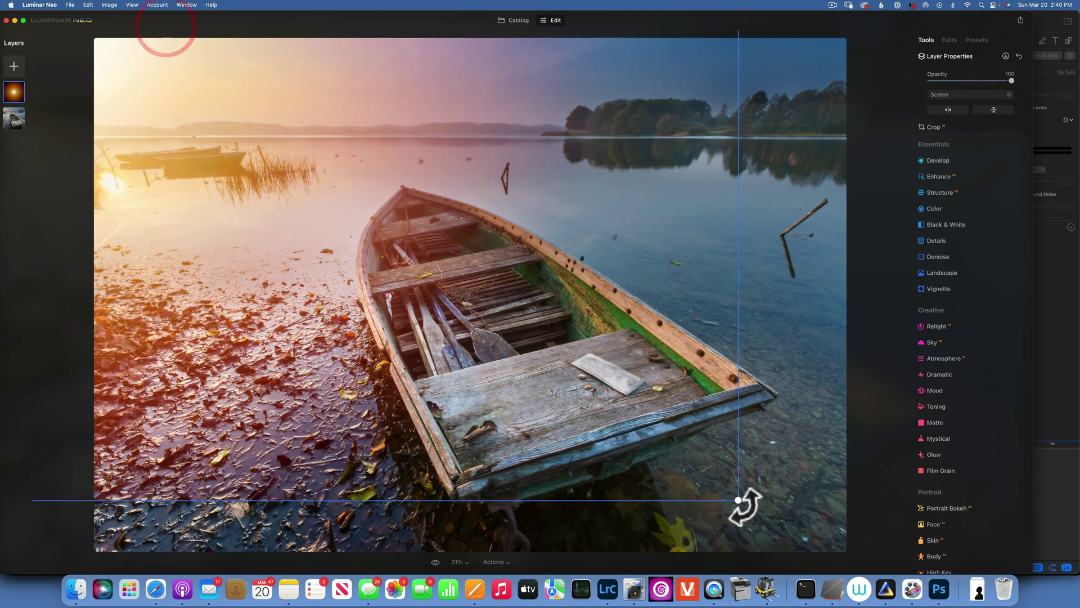
left_click_drag(740, 501, 856, 526)
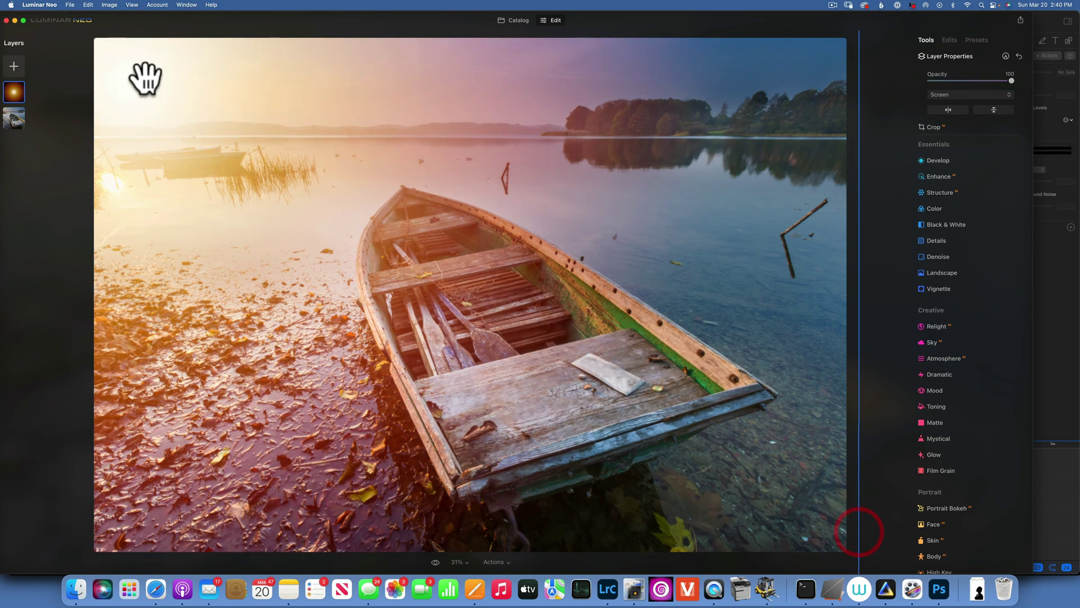
left_click(119, 84)
left_click_drag(816, 564, 877, 558)
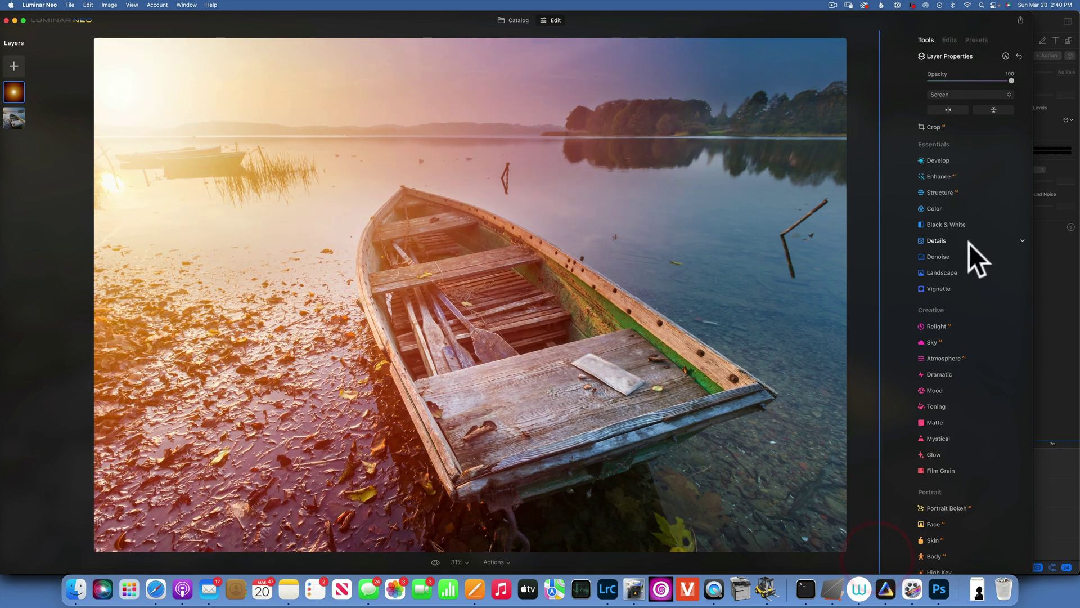
Step: Set the glow layer's opacity to 48 and compare the result with the original rowboat photo
left_click(436, 561)
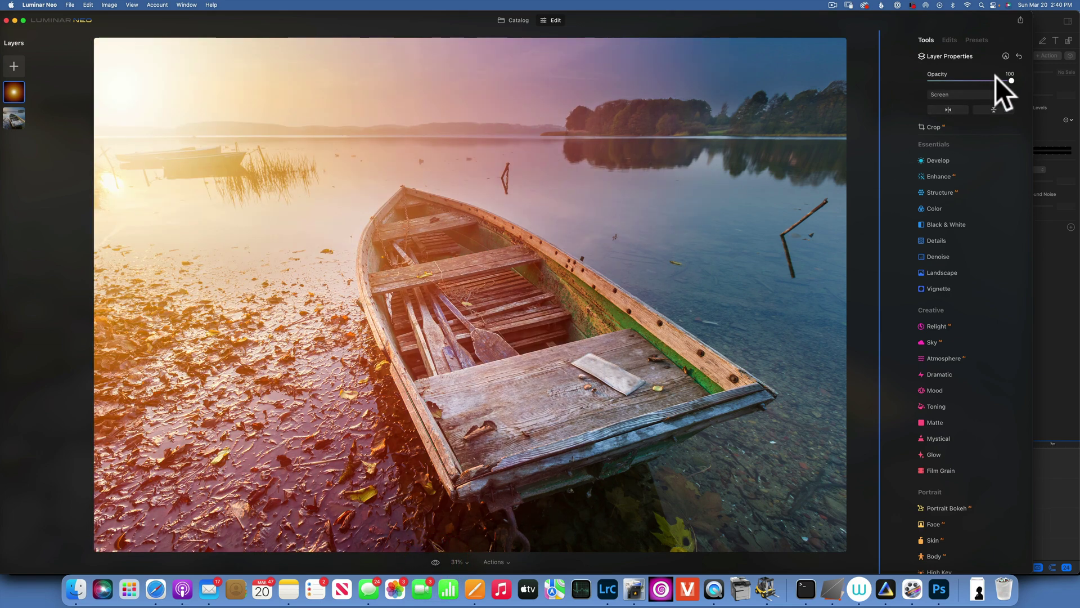
left_click(1008, 79)
left_click_drag(1007, 79, 964, 86)
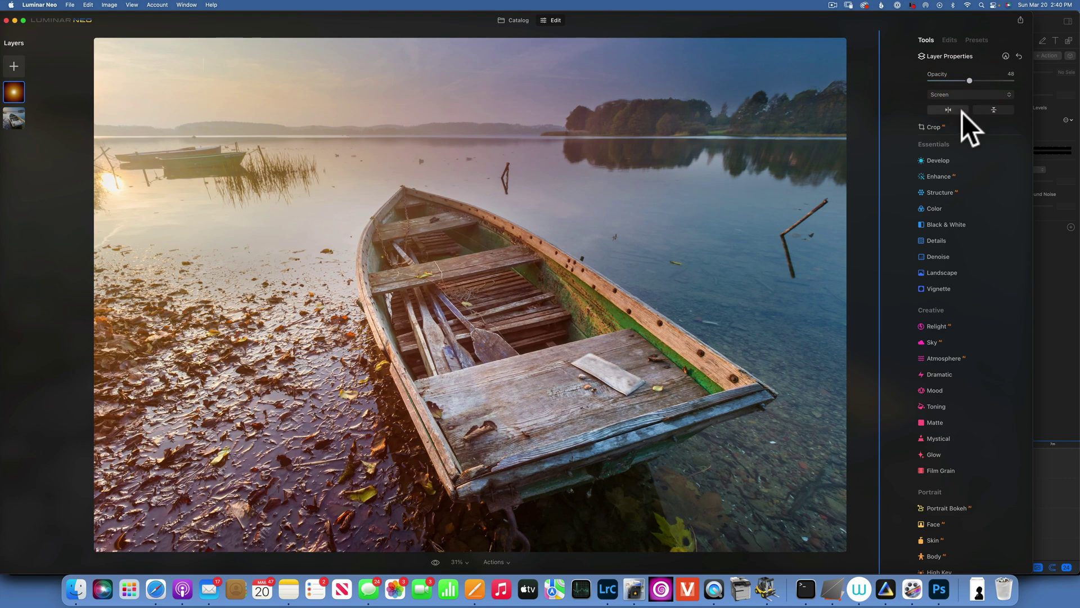
left_click(947, 56)
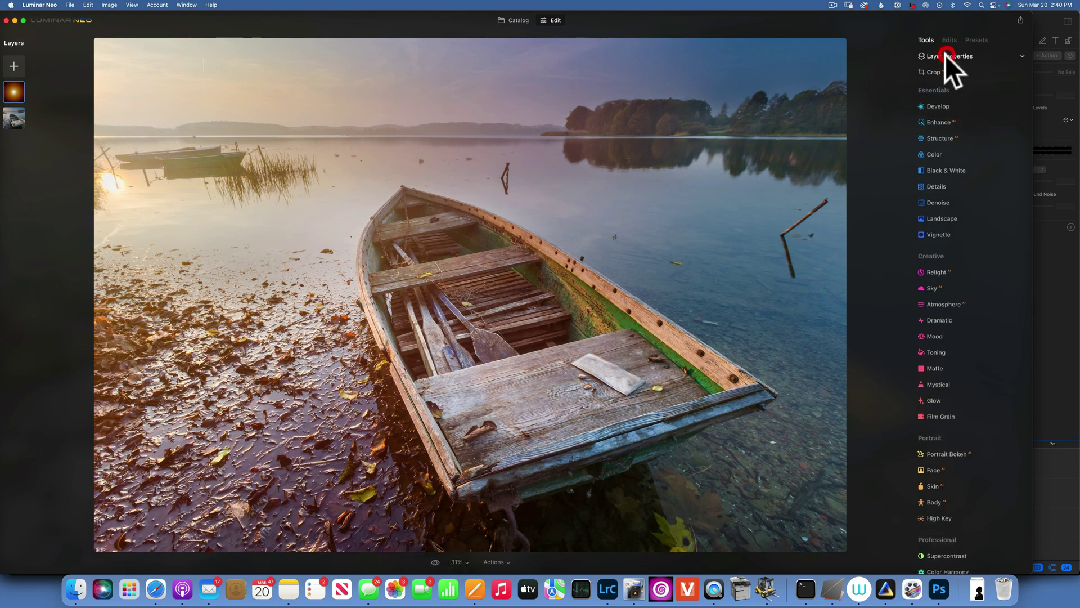
left_click(435, 562)
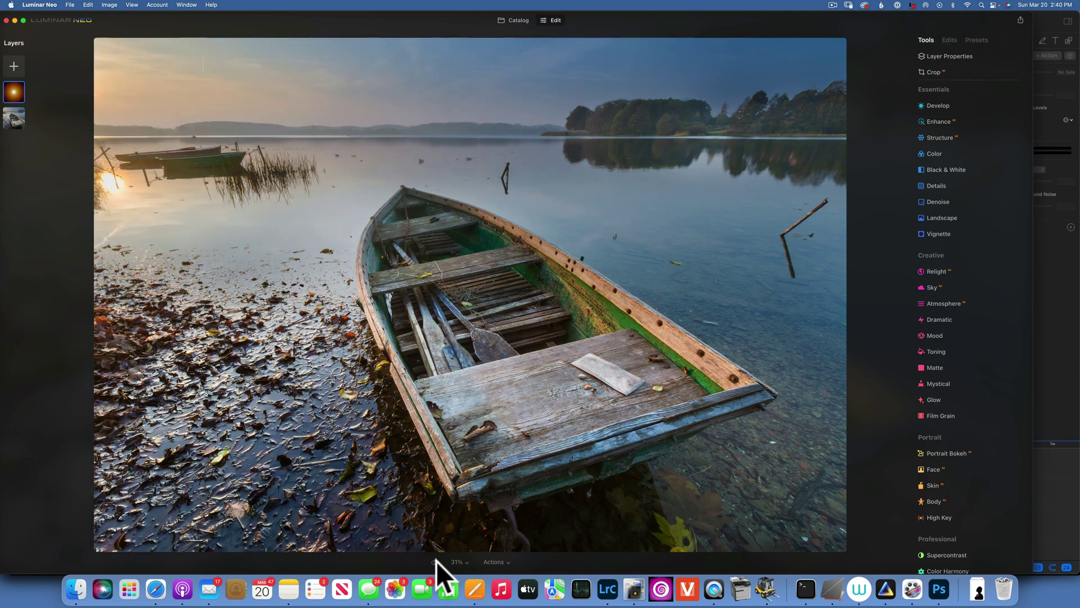
left_click(435, 562)
left_click(435, 562)
left_click(435, 561)
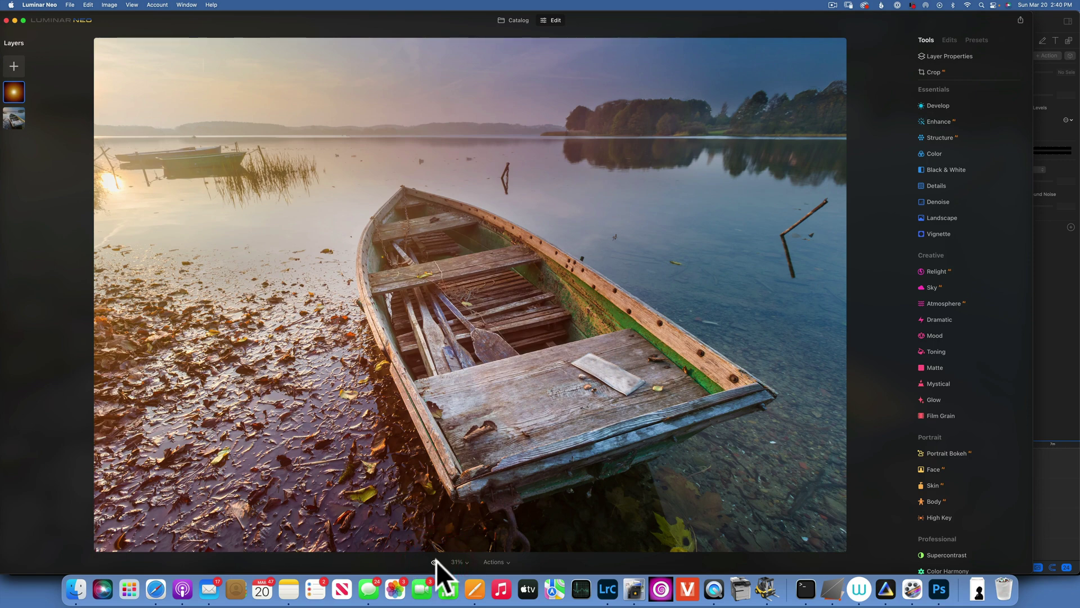
Step: Return to the blend modes album and open the horse photo for editing
left_click(937, 56)
left_click(961, 92)
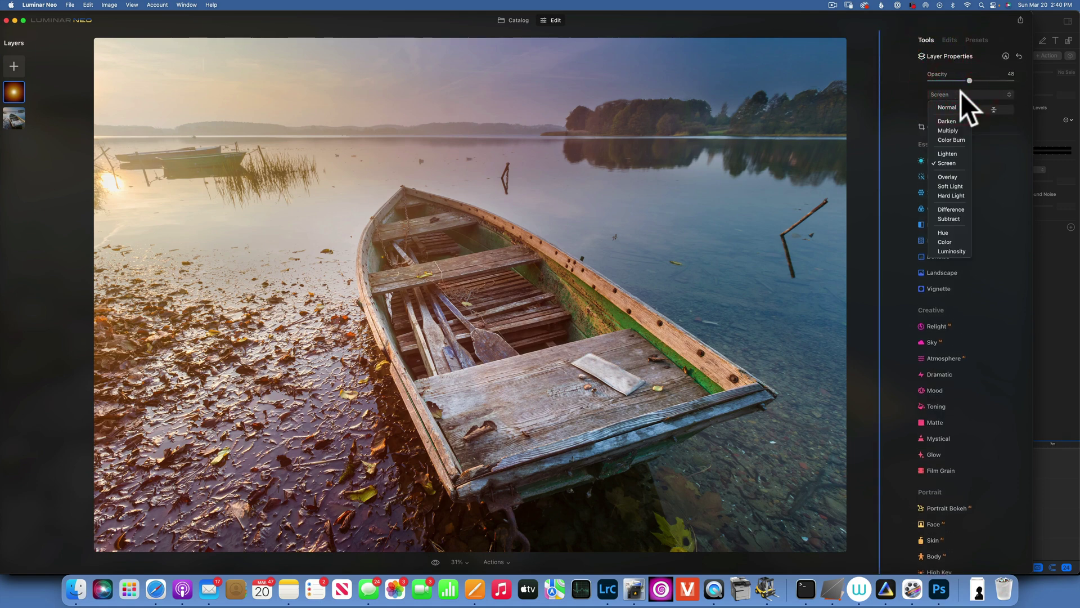
left_click(522, 20)
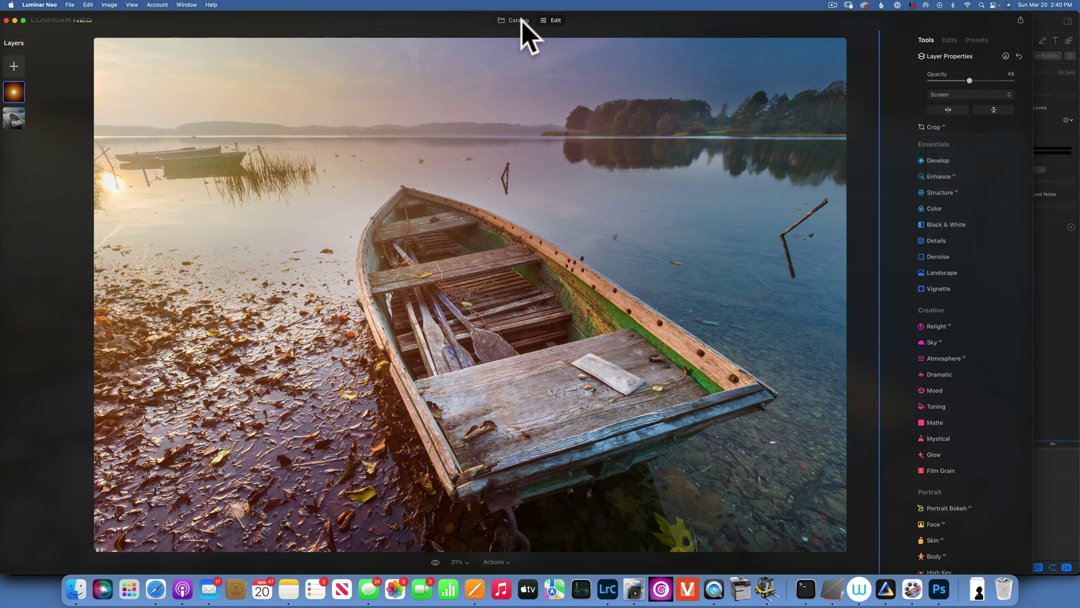
left_click(515, 21)
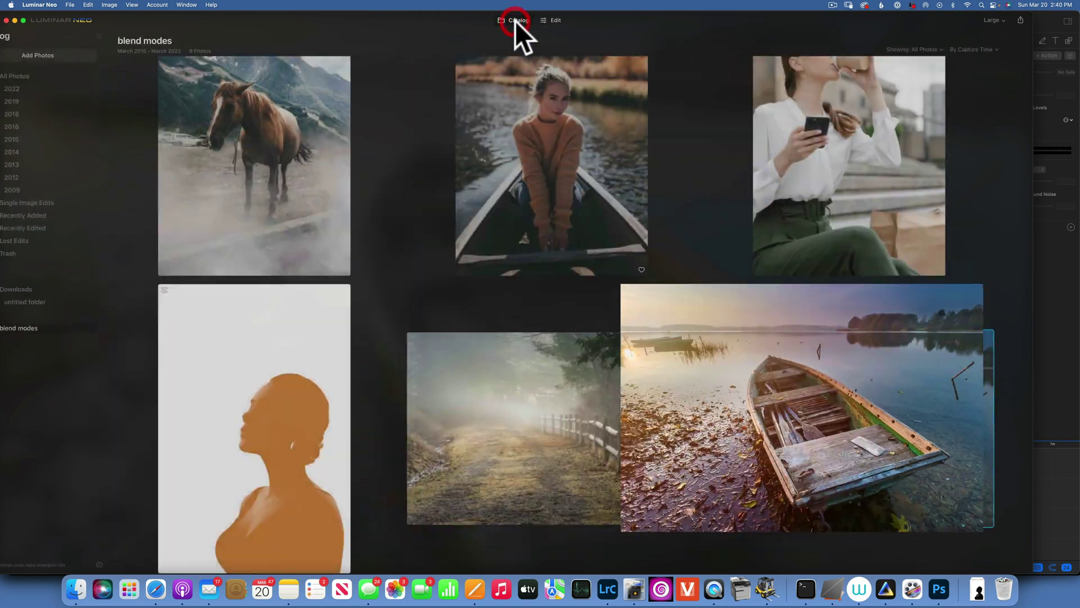
double_click(319, 174)
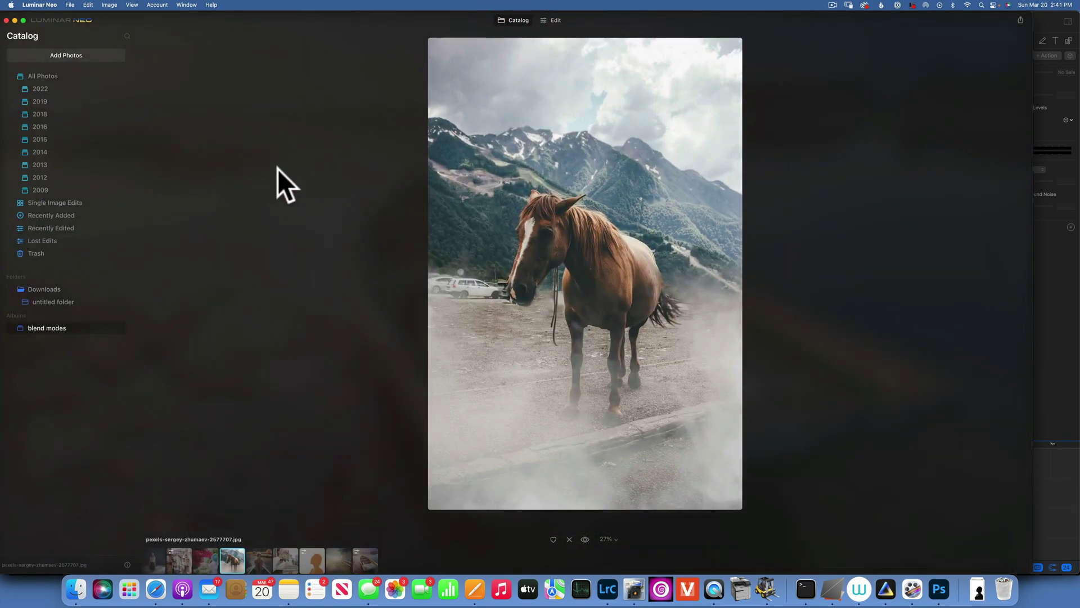
left_click(555, 20)
Step: Add the solid blue image from My Images as a layer over the horse photo and set its opacity to 100
left_click(18, 68)
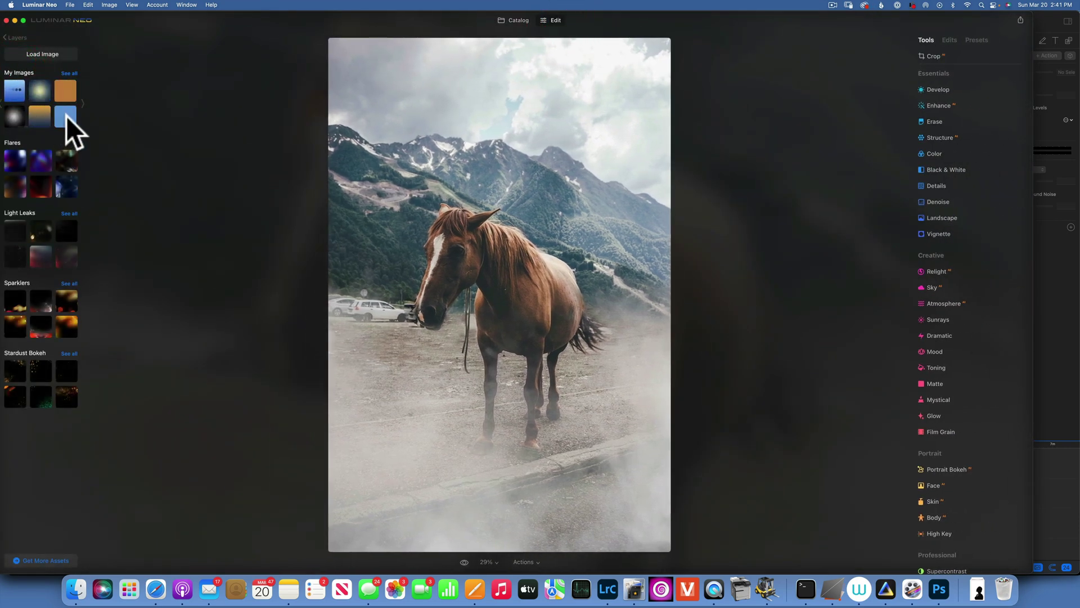
left_click(66, 116)
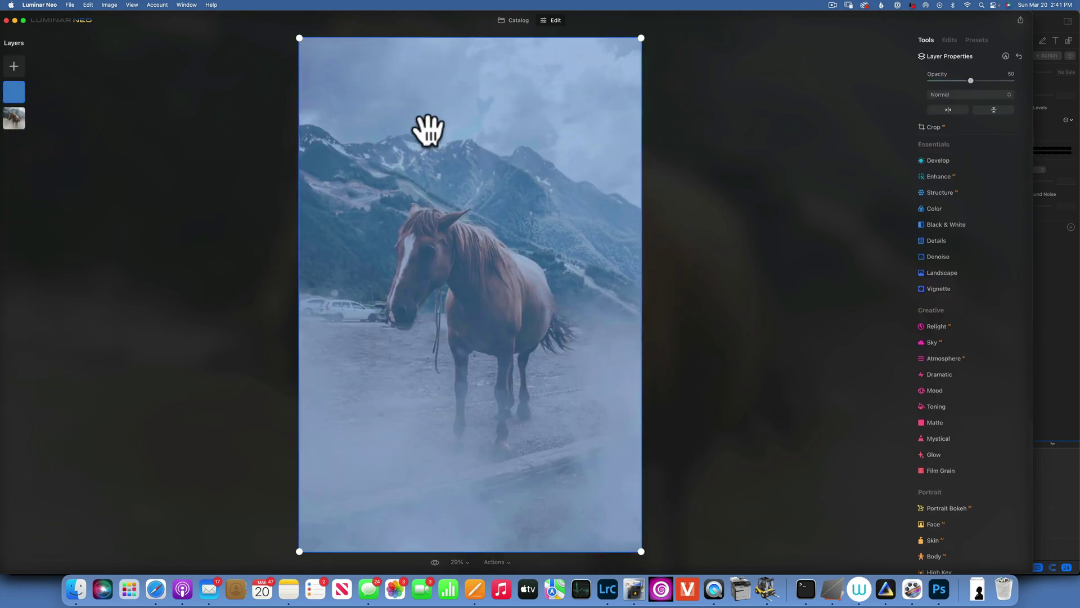
left_click_drag(971, 80, 1051, 83)
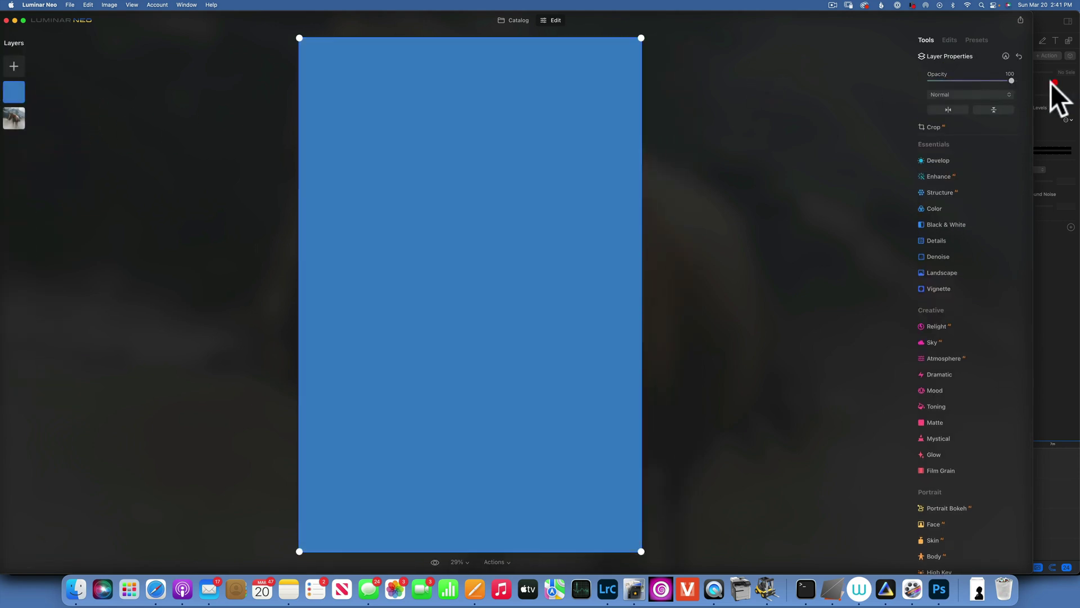
Step: Set the blue layer's blend mode to Overlay and its opacity to 61, and compare the result with the original horse photo
left_click(960, 94)
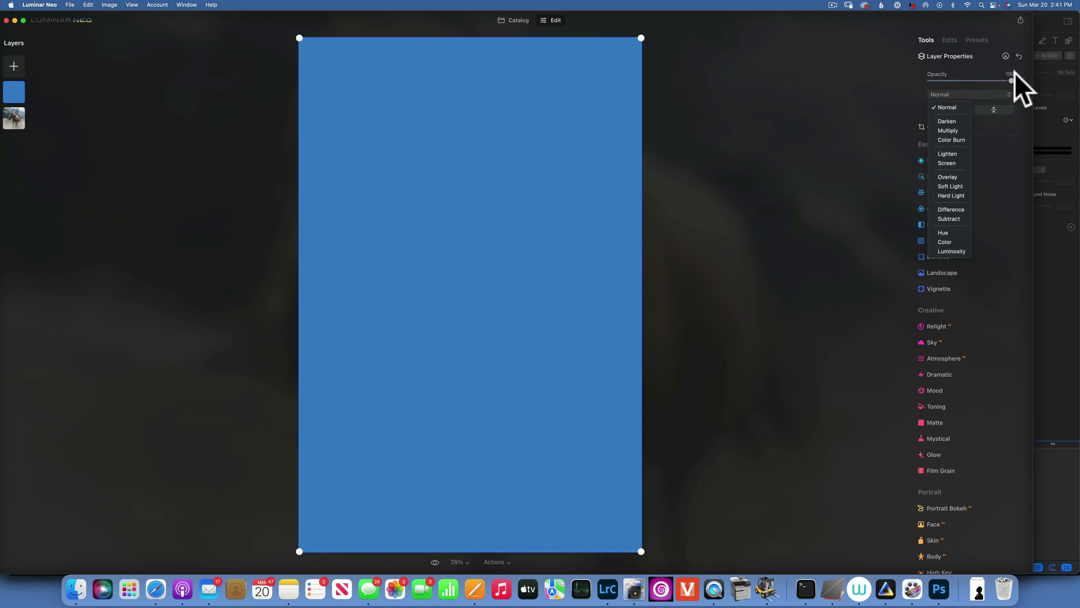
left_click(955, 177)
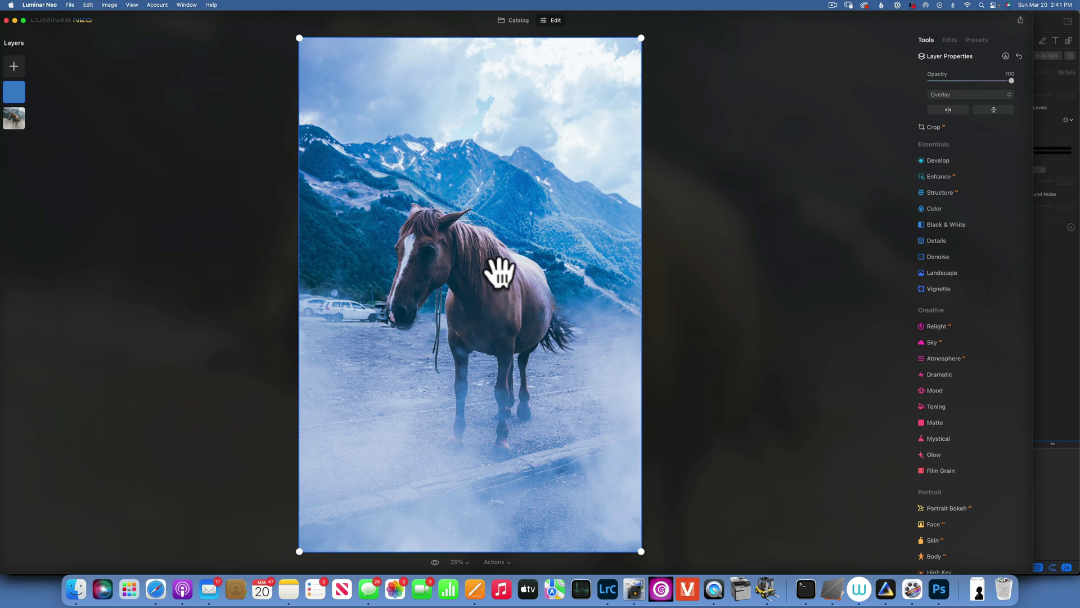
left_click_drag(977, 80, 981, 80)
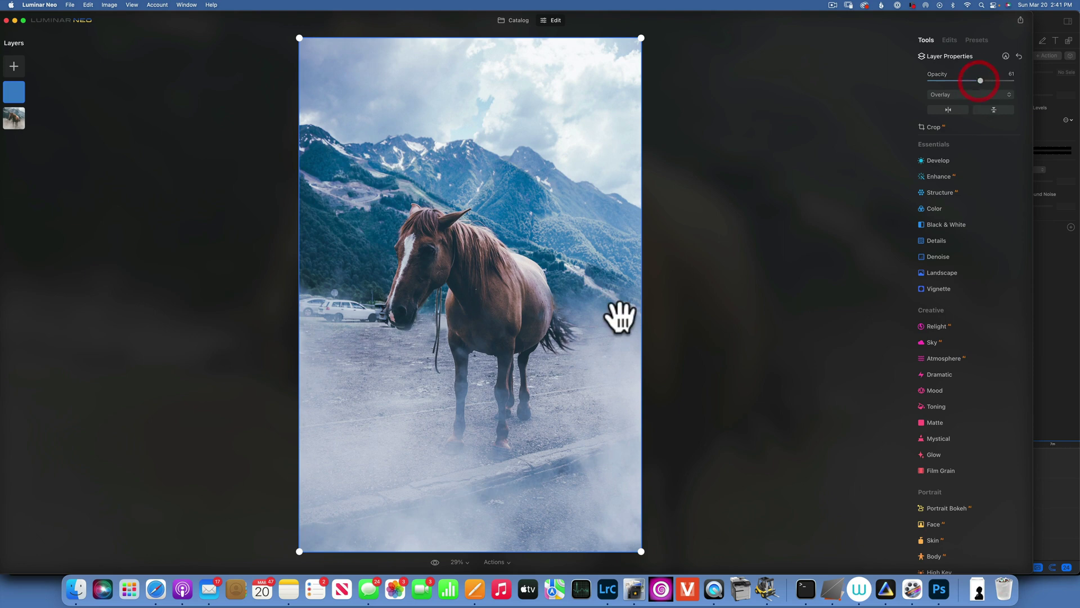
left_click(435, 561)
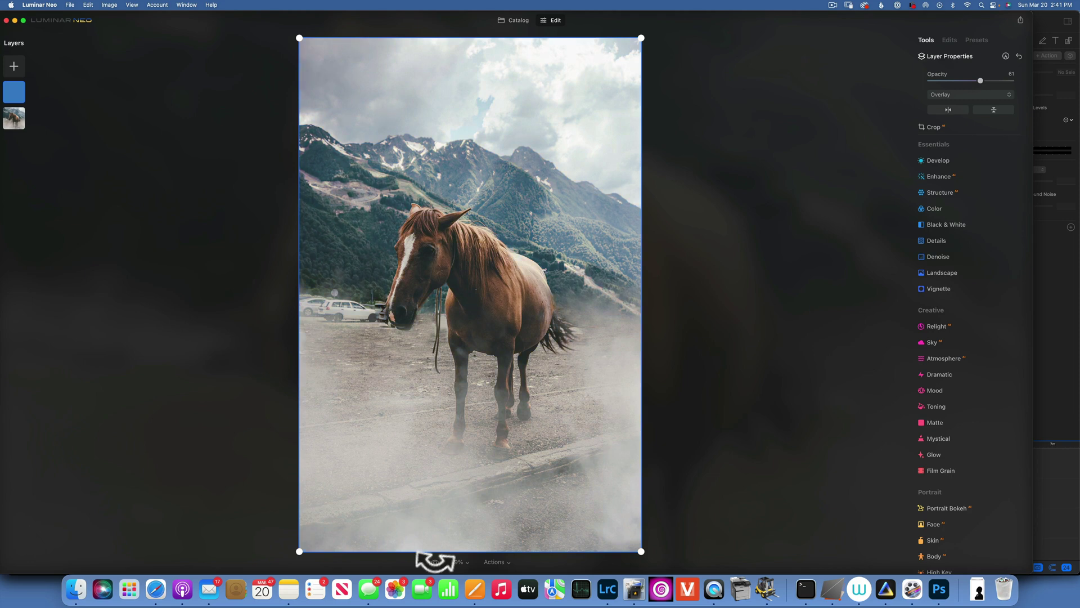
left_click(434, 562)
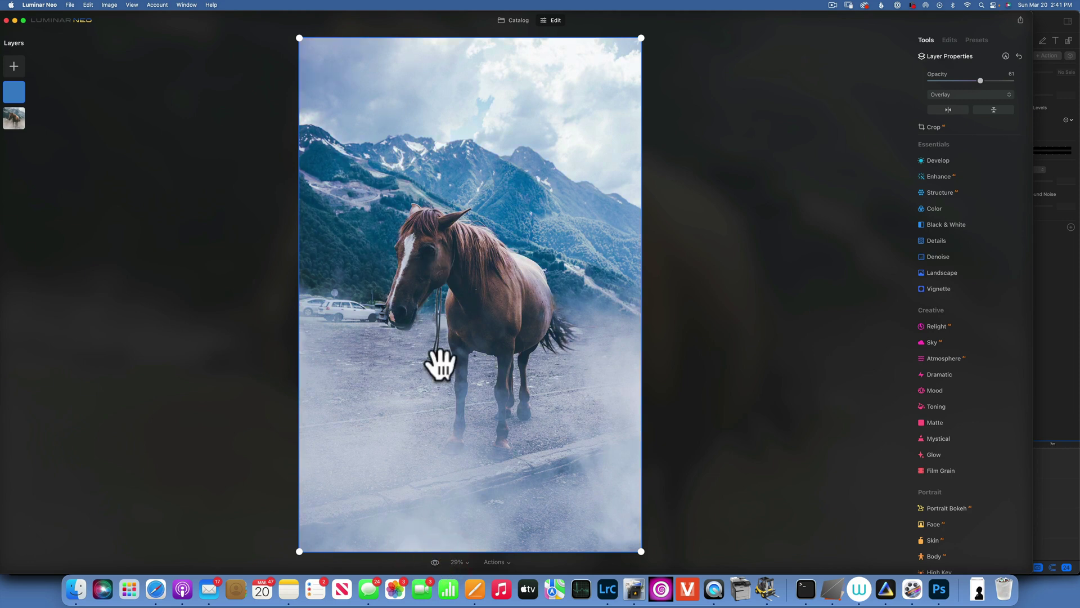
left_click(435, 562)
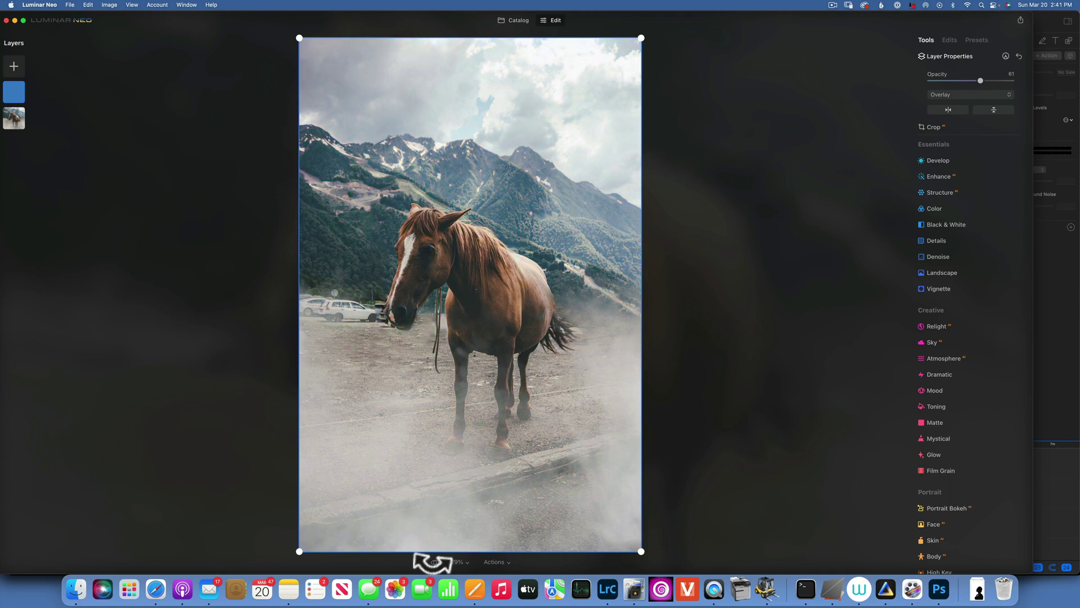
left_click(435, 562)
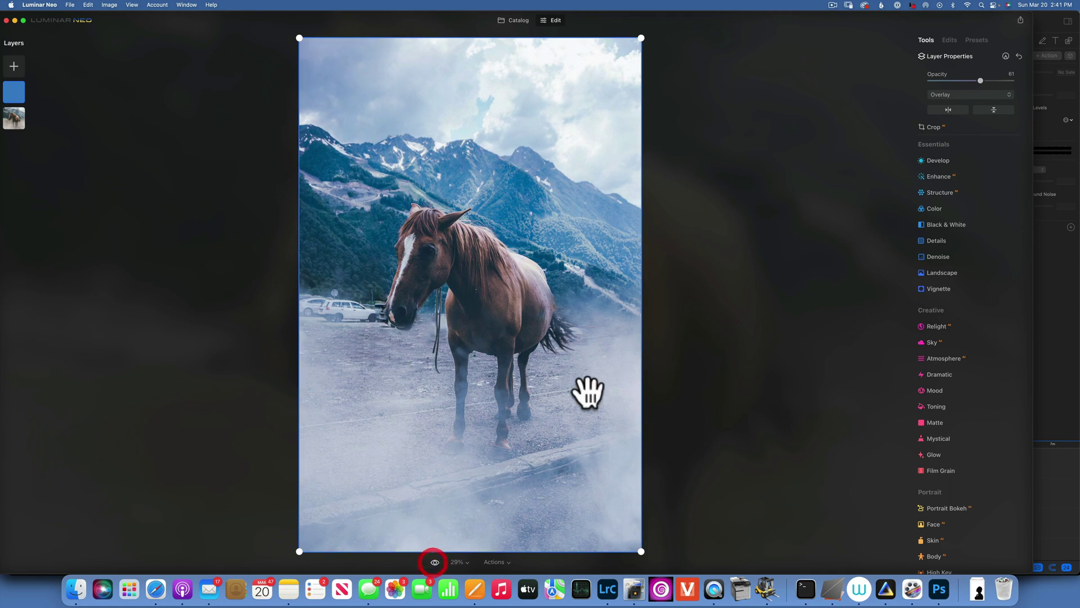
Step: Set the blue layer's blend mode to Soft Light and compare the result with the original horse photo
left_click(960, 94)
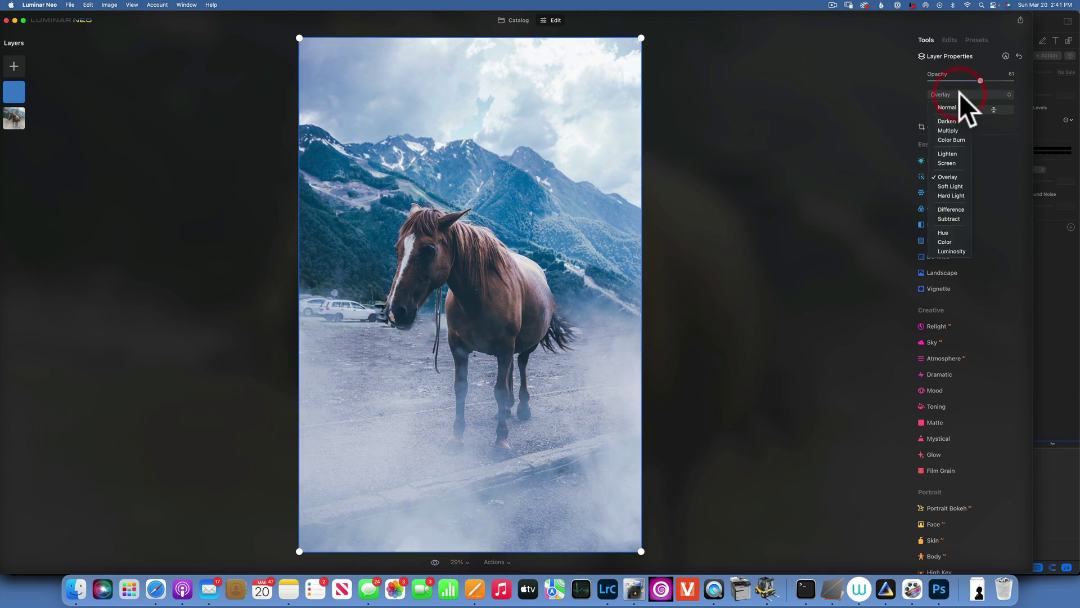
left_click(955, 186)
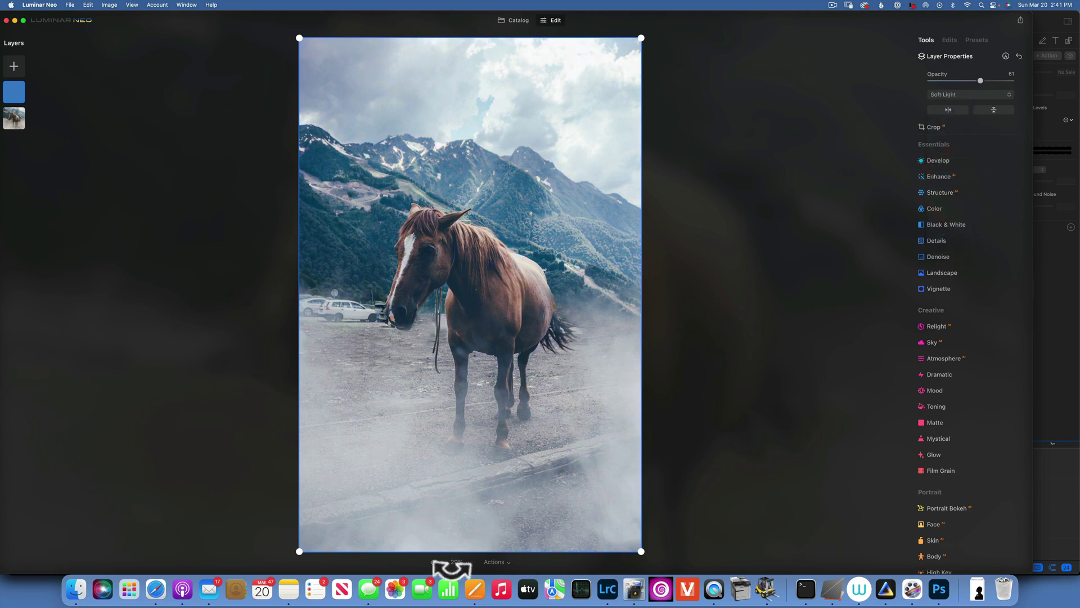
left_click(435, 562)
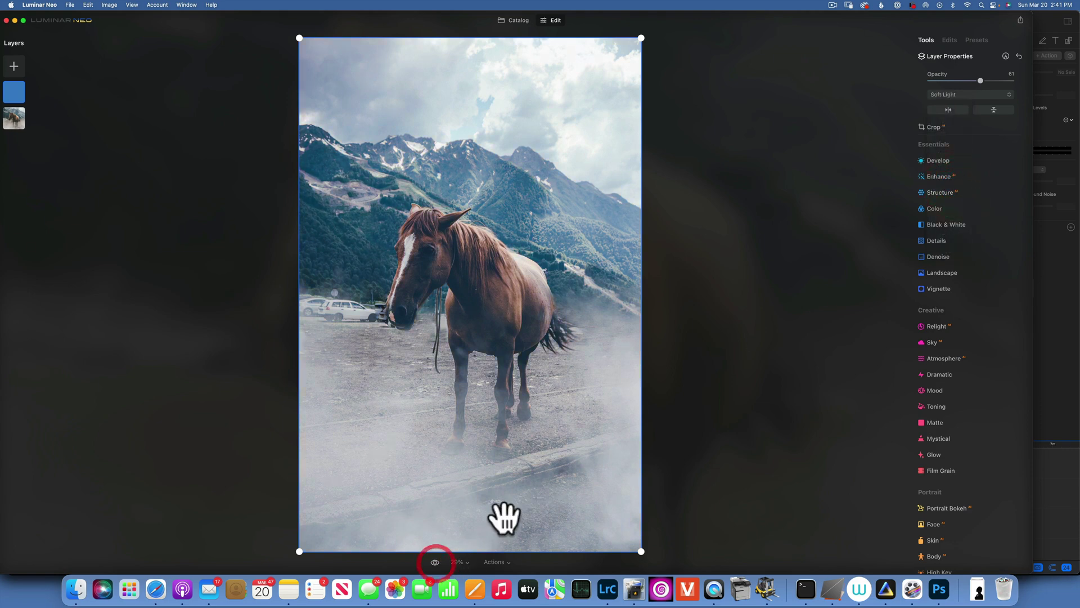
left_click(956, 93)
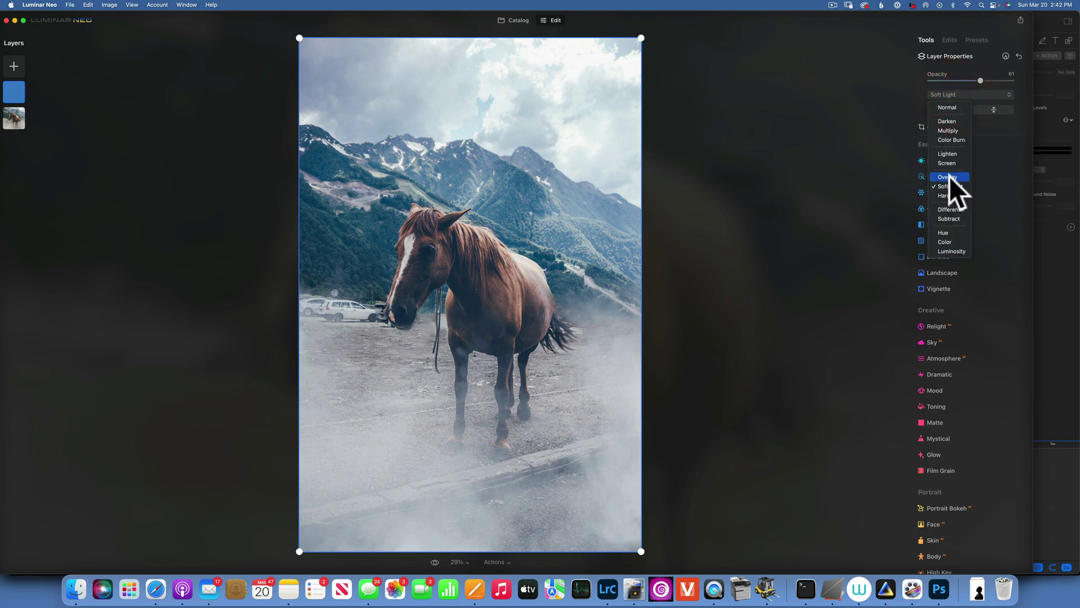
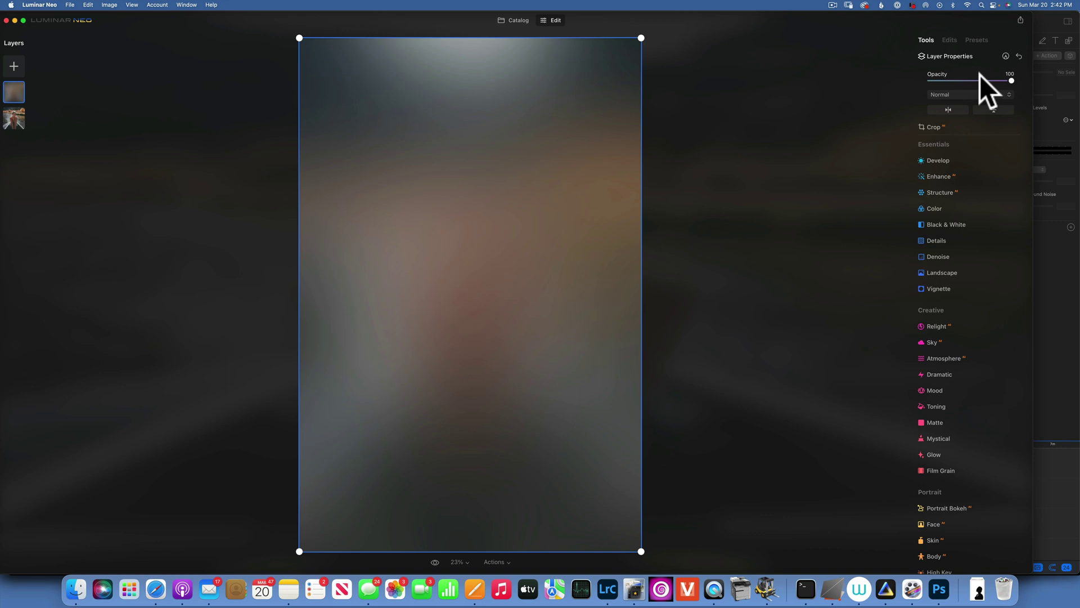
Step: Set the blurred layer over the woman-in-canoe photo to the Hard Light blend mode and its opacity to 97
left_click(954, 93)
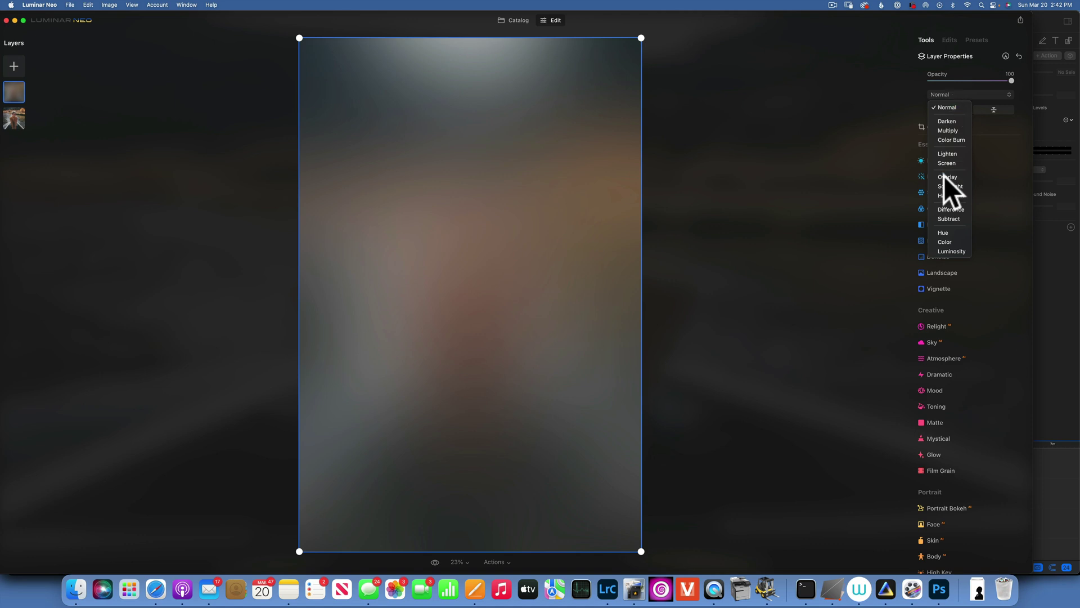
left_click(954, 195)
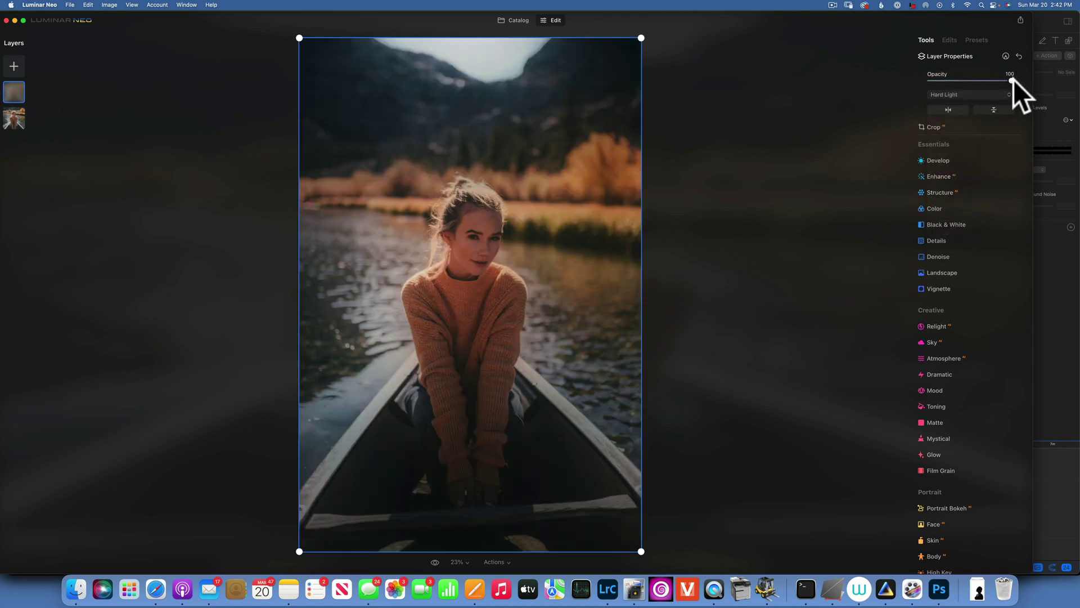
left_click(1010, 80)
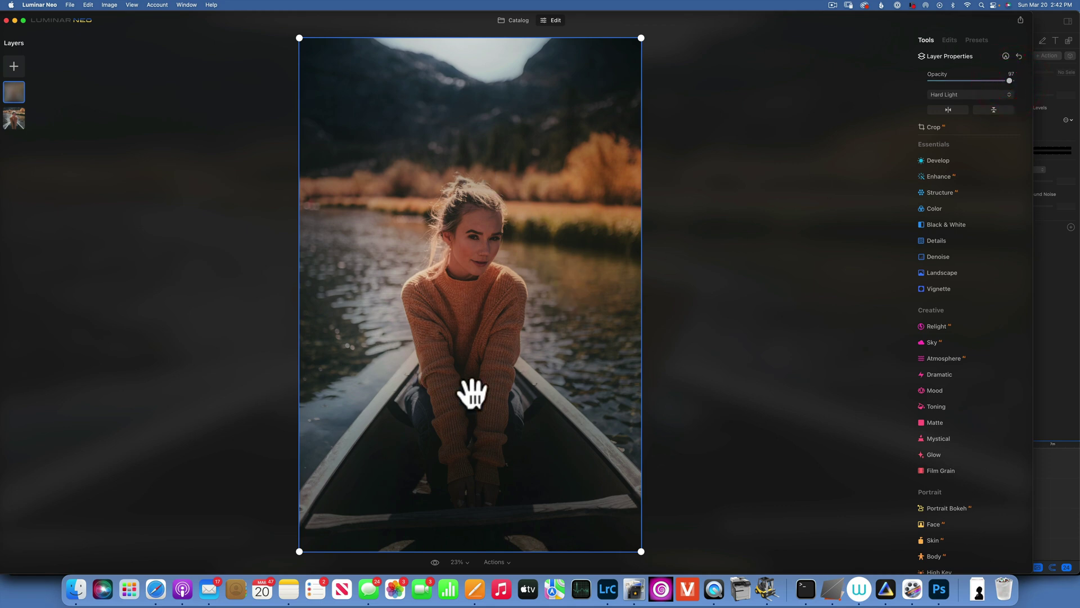
Step: Switch the blurred layer to Overlay to compare the effect and set it back to Hard Light
left_click(955, 94)
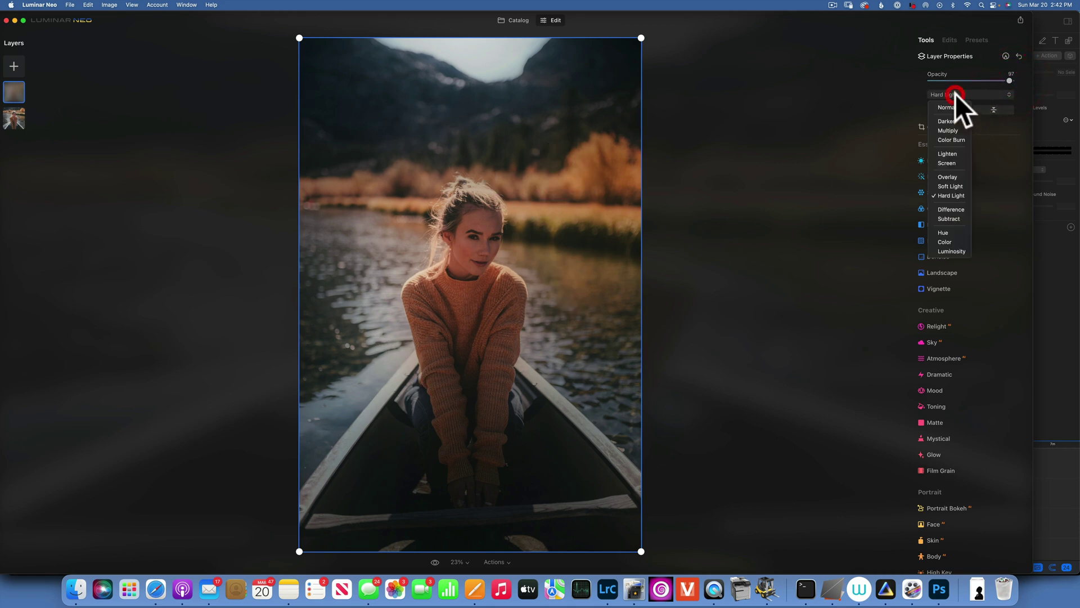
left_click(950, 176)
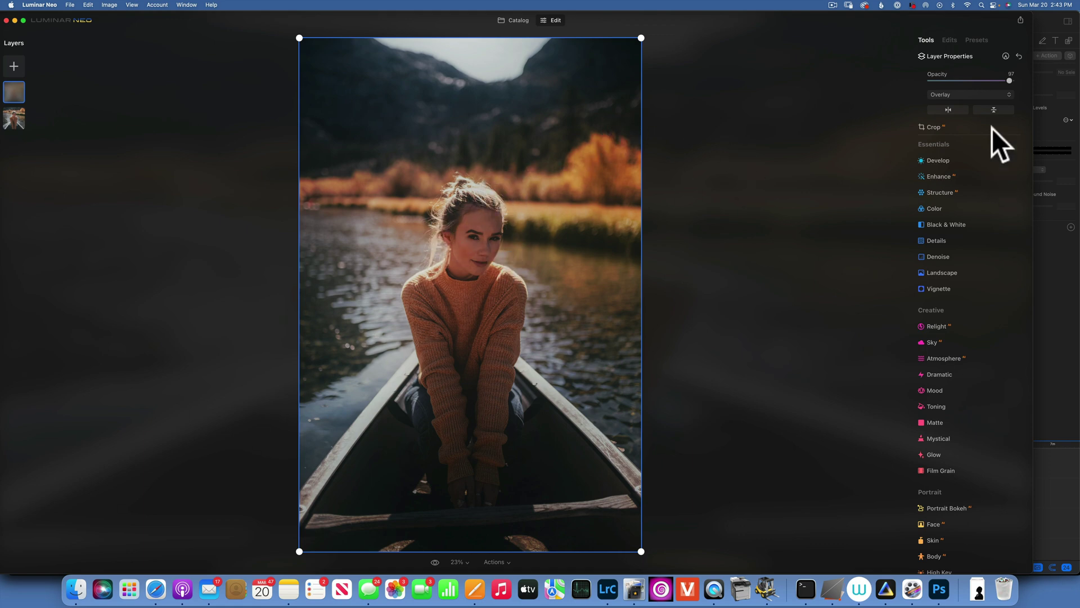
left_click(971, 94)
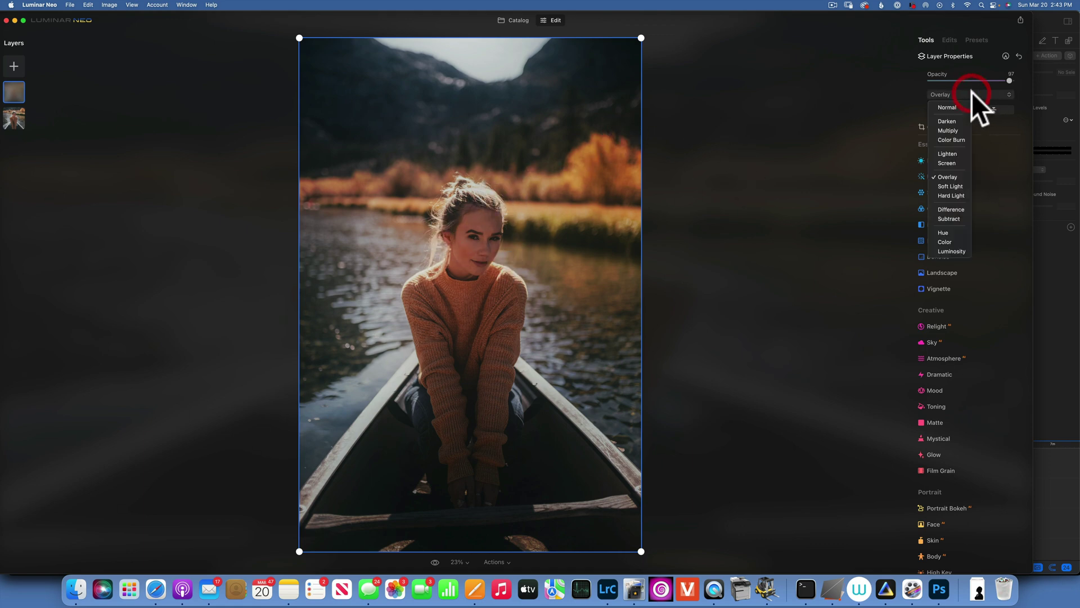
left_click(956, 196)
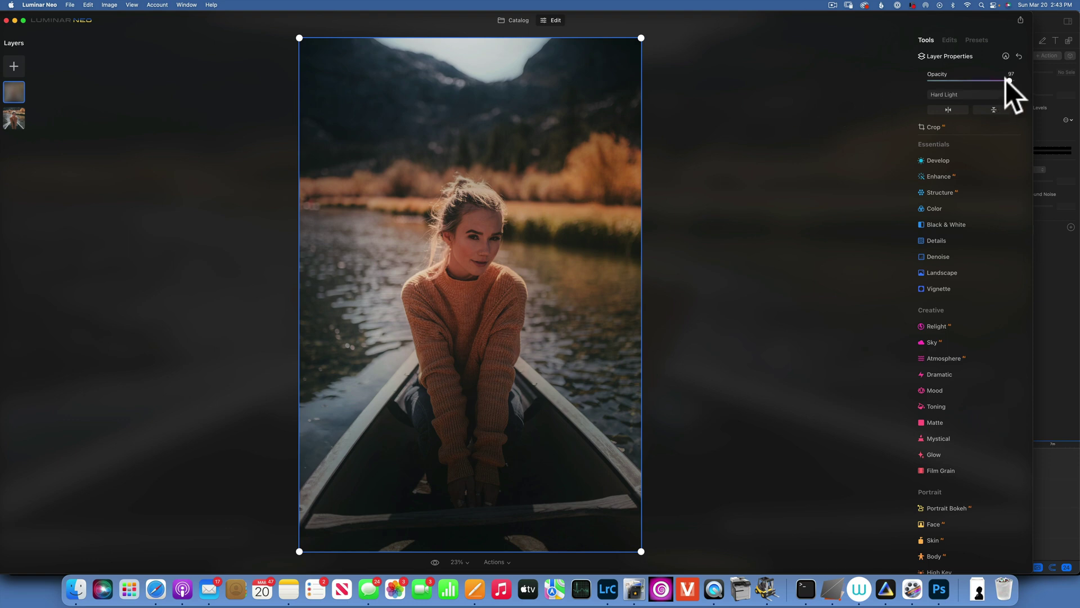
Step: Set the Hard Light layer's opacity to 64 and compare the result with the original canoe photo
left_click_drag(1008, 79, 982, 80)
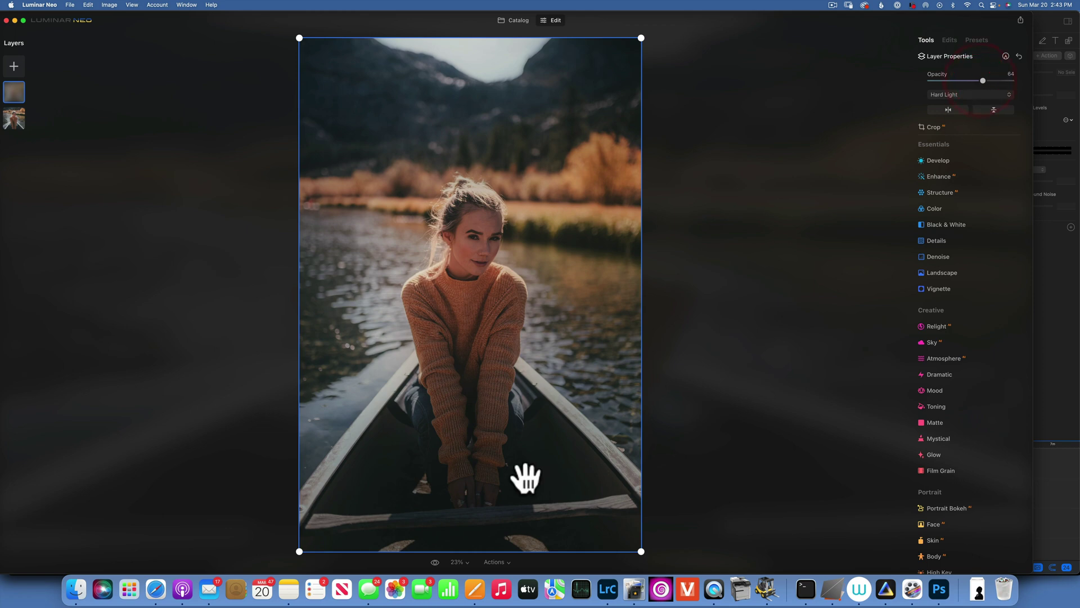
left_click_drag(435, 562, 435, 562)
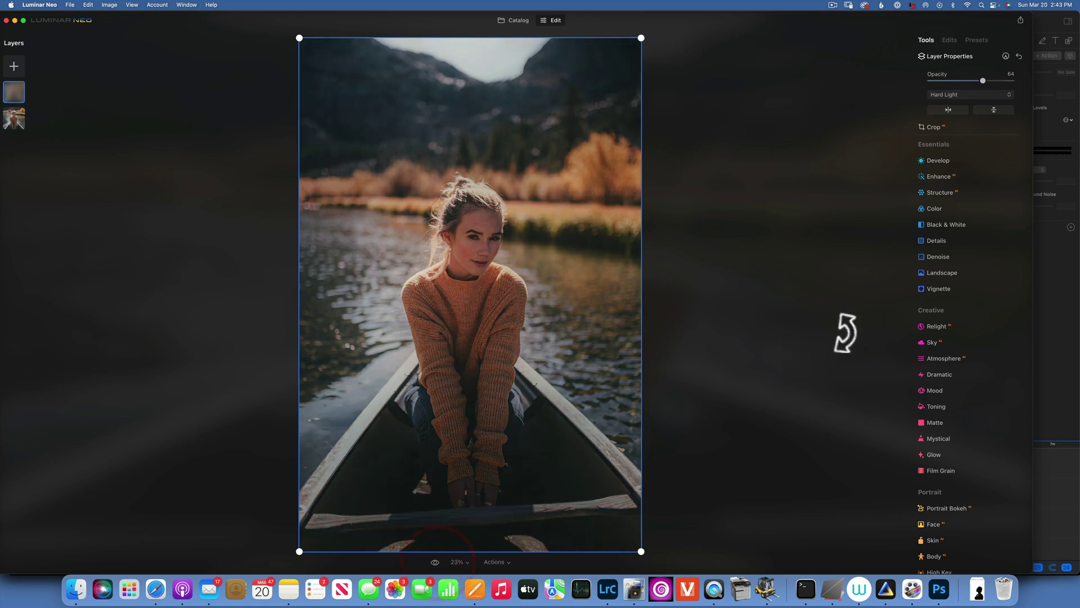
left_click(994, 95)
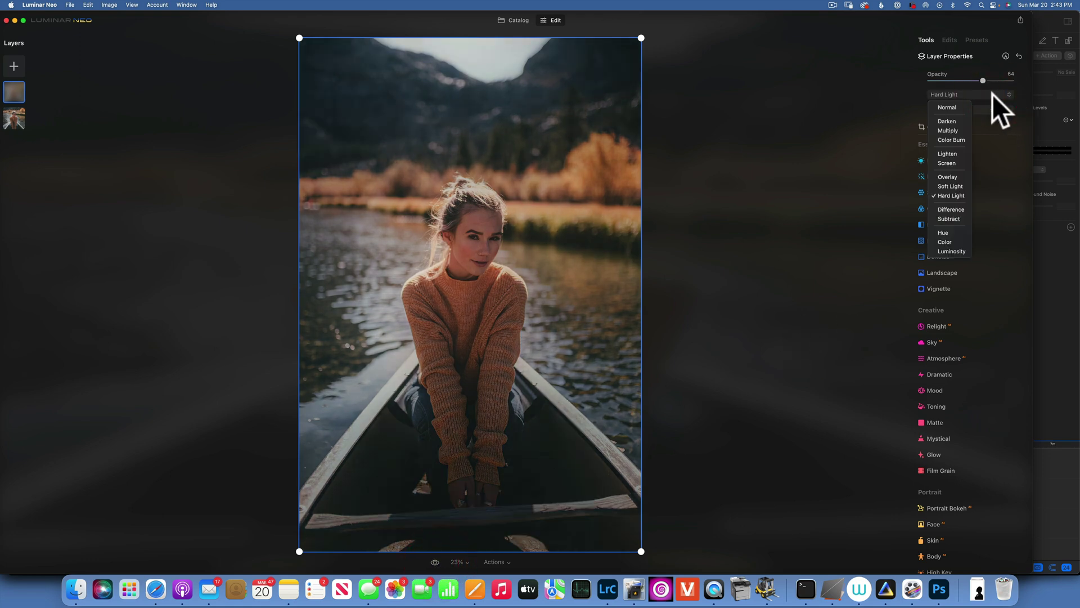
Step: Return to the blend modes album and open the photo of the woman drinking coffee for editing
left_click(518, 19)
left_click(518, 20)
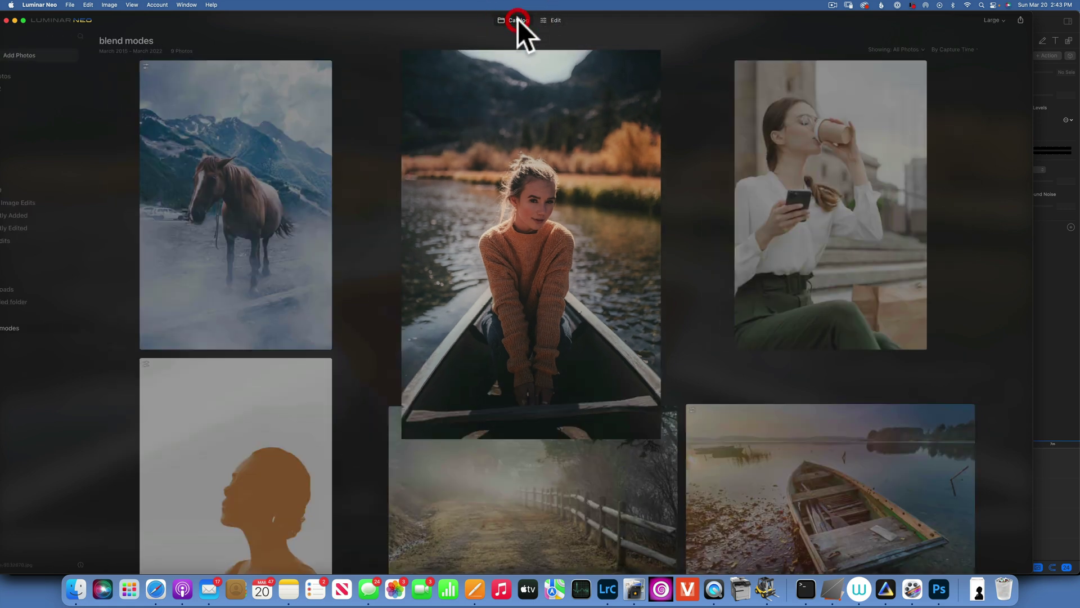
scroll(609, 343, "down", 2)
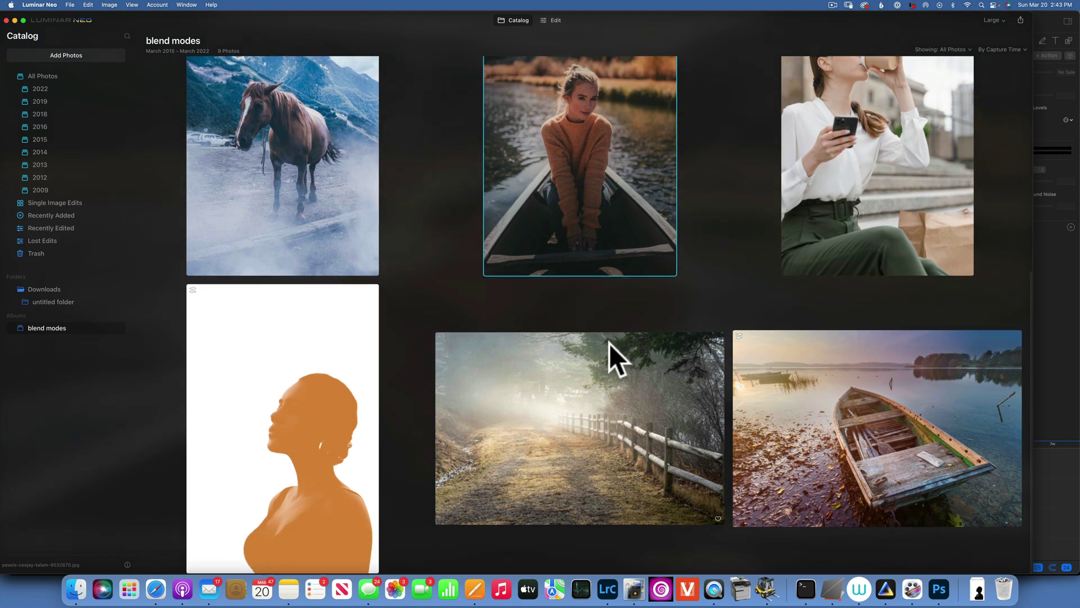
scroll(610, 343, "up", 5)
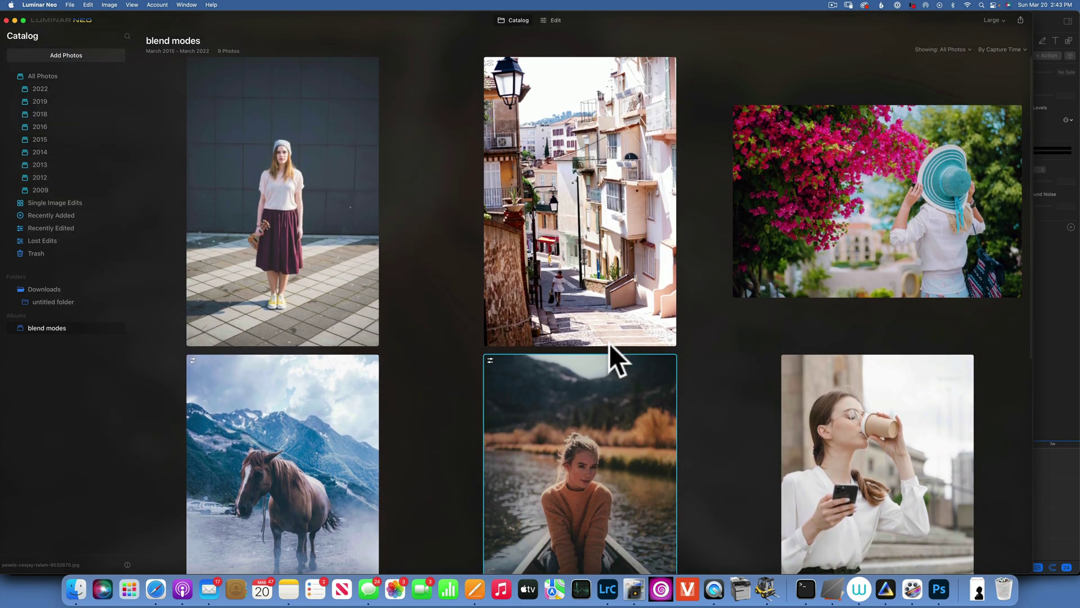
scroll(610, 344, "down", 3)
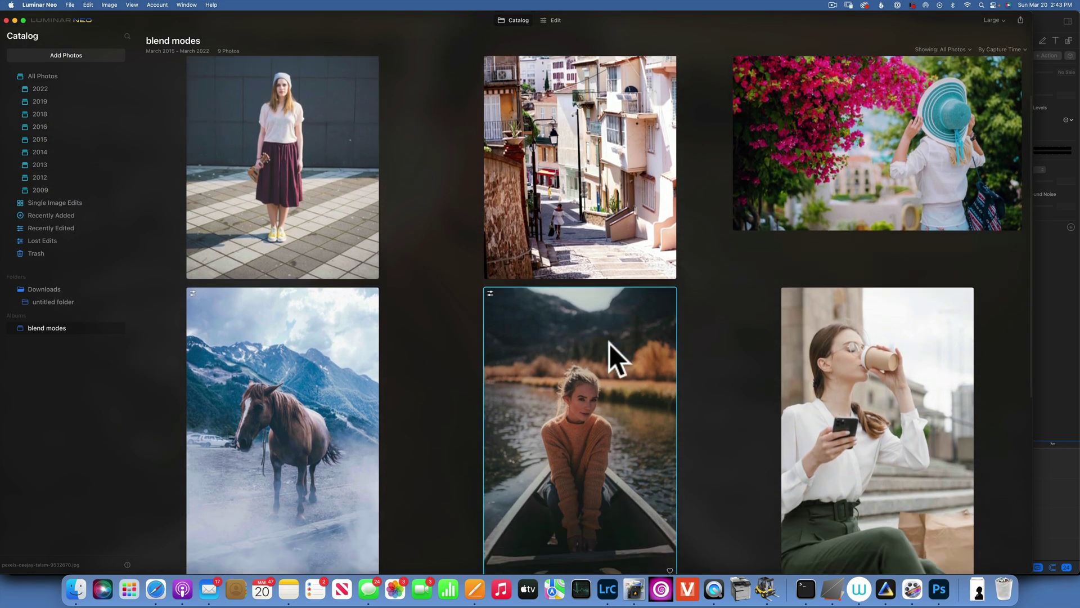
double_click(933, 445)
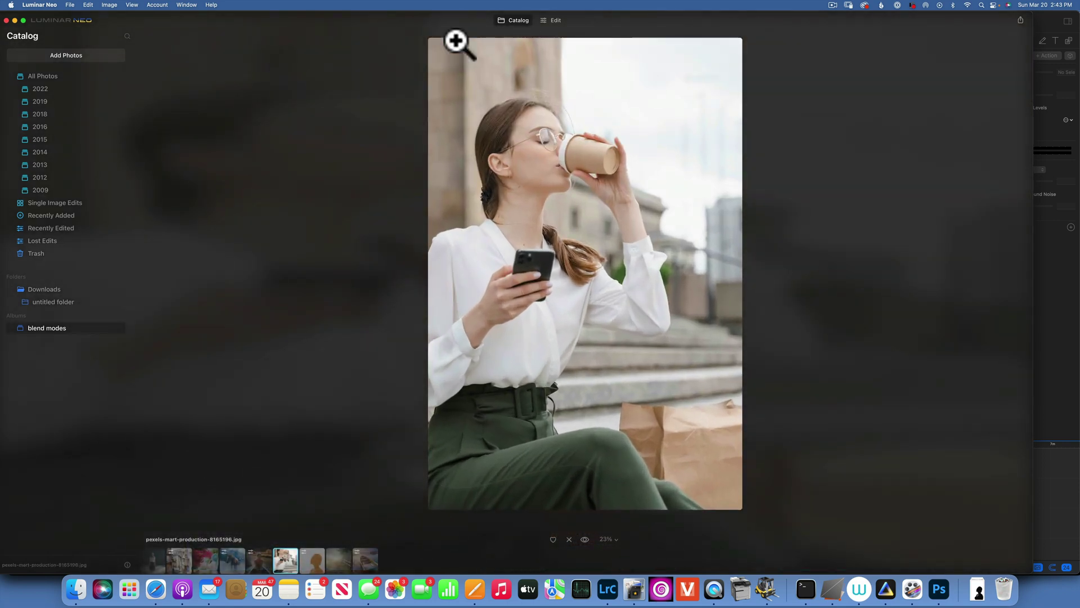
left_click(555, 19)
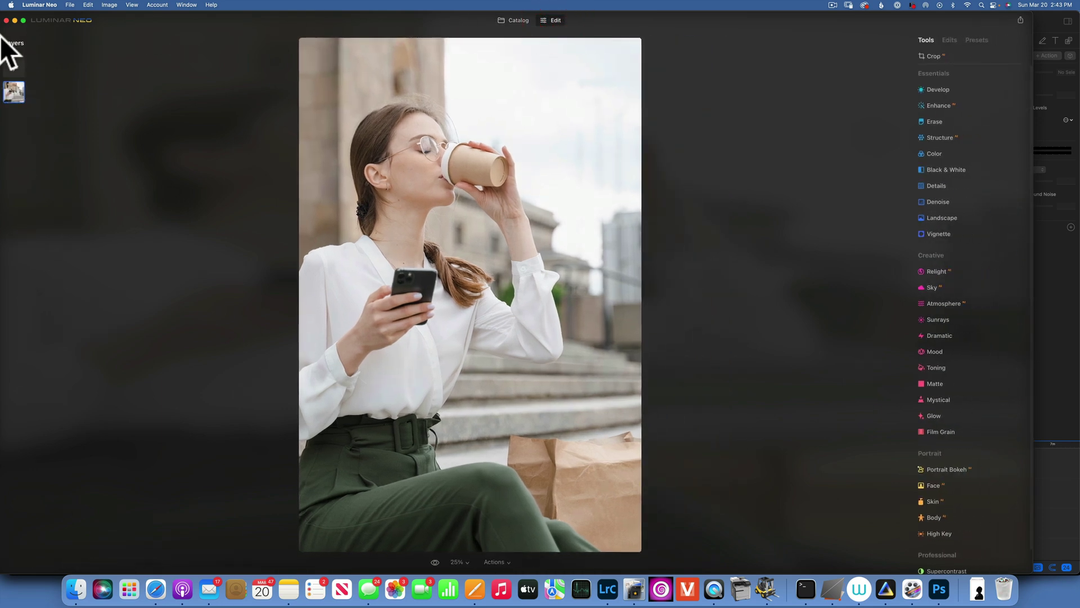
Step: Add the same coffee photo from My Images as a layer over itself and set its opacity to 100
left_click(14, 67)
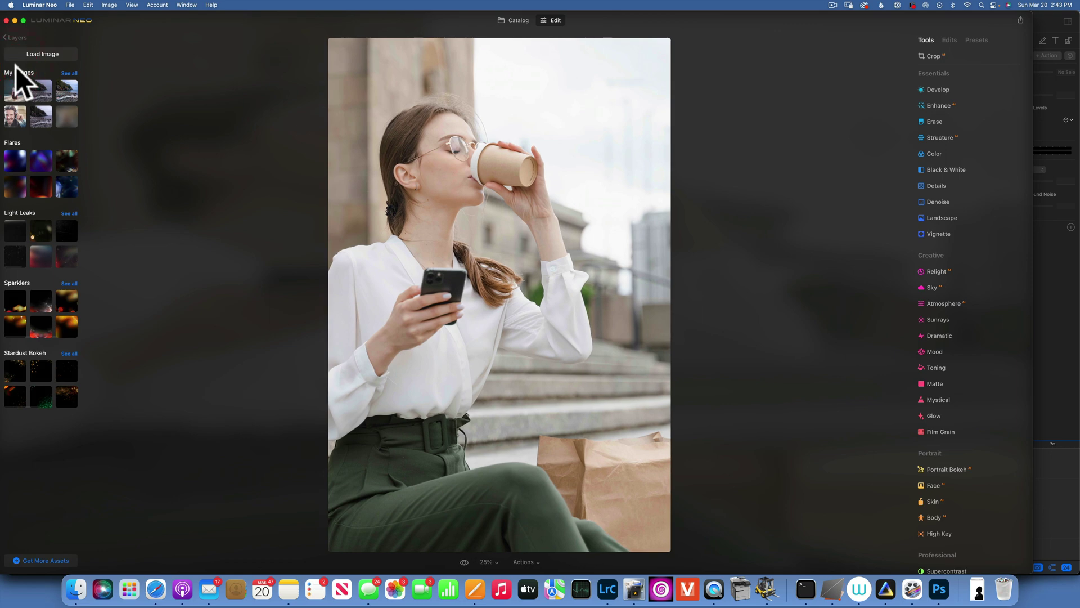
scroll(53, 100, "right", 3)
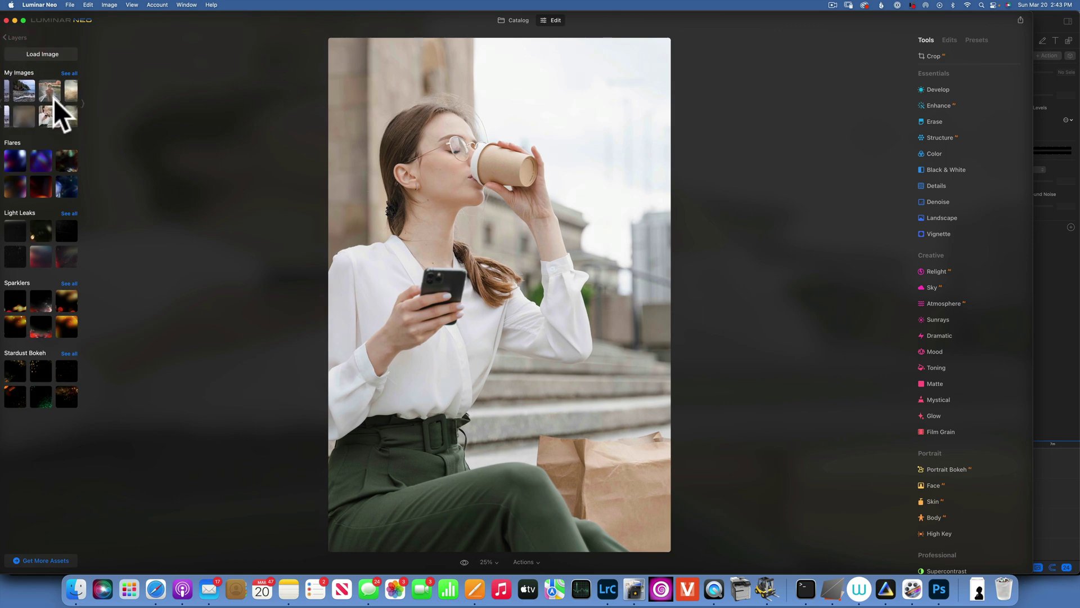
left_click(51, 116)
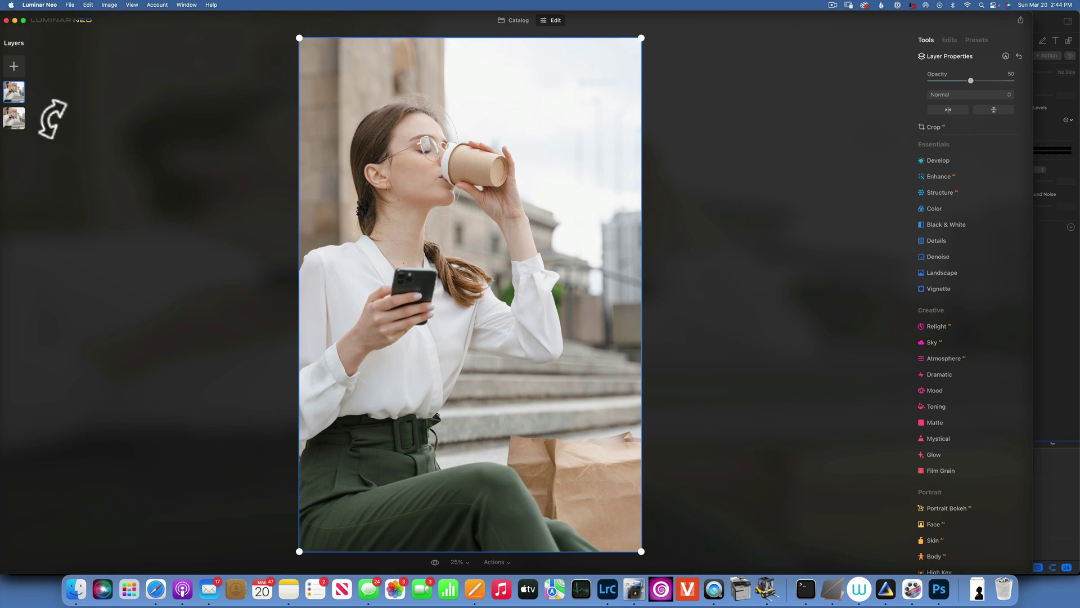
left_click(956, 94)
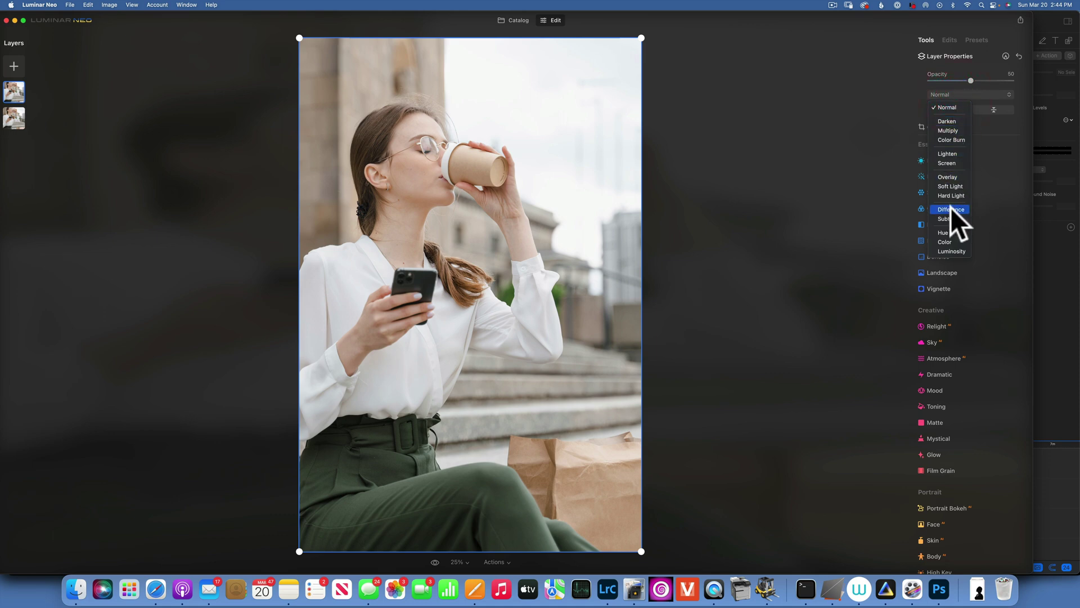
left_click(970, 93)
left_click_drag(971, 80, 1041, 90)
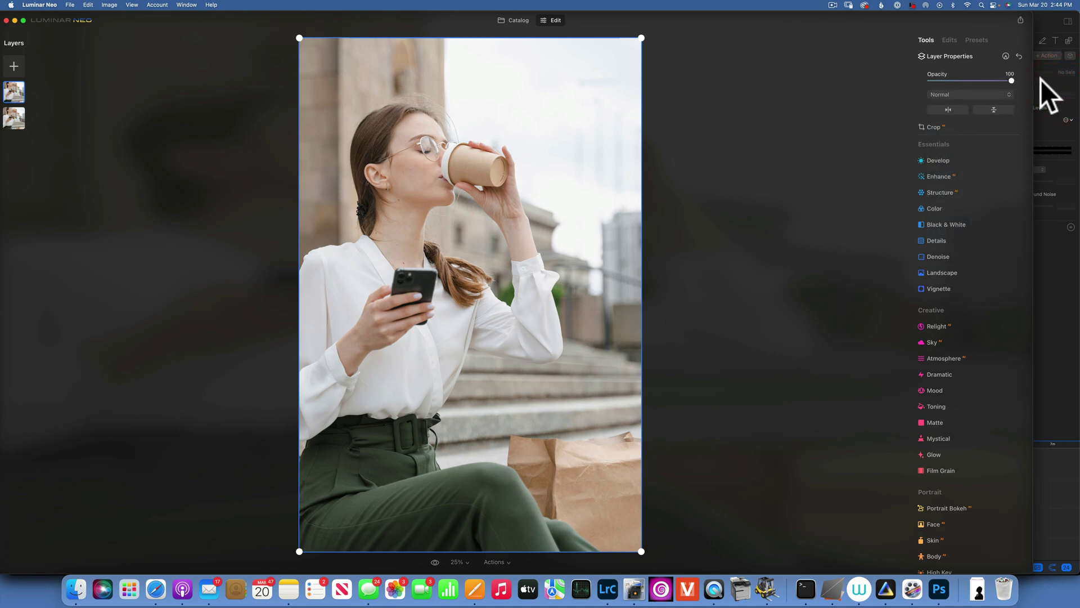
Step: Check both layers in the stack and set the top copy's blend mode to Difference
left_click(16, 120)
left_click(15, 90)
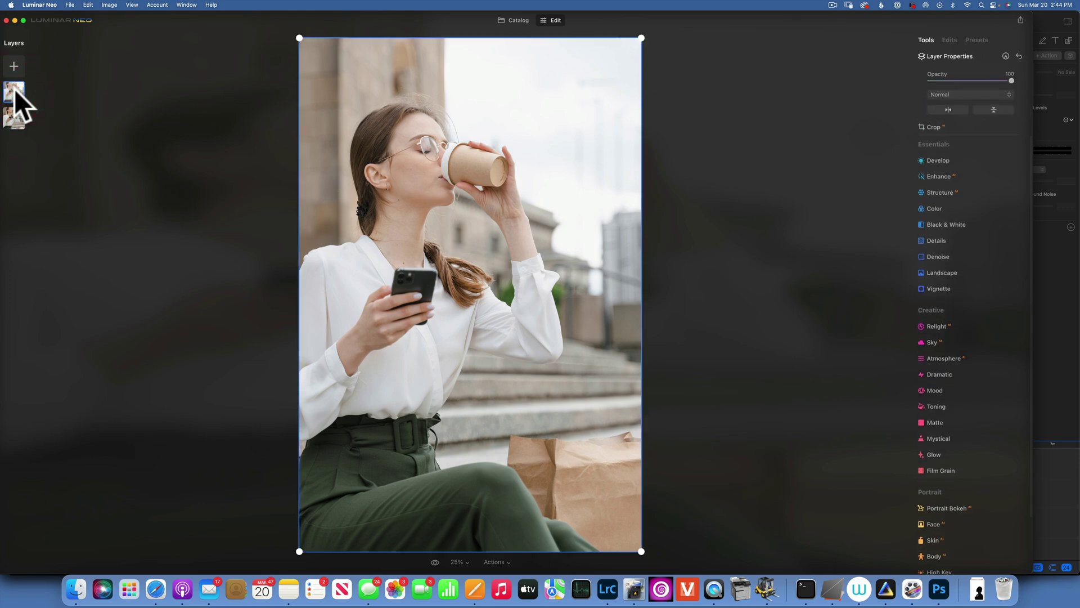
left_click(979, 96)
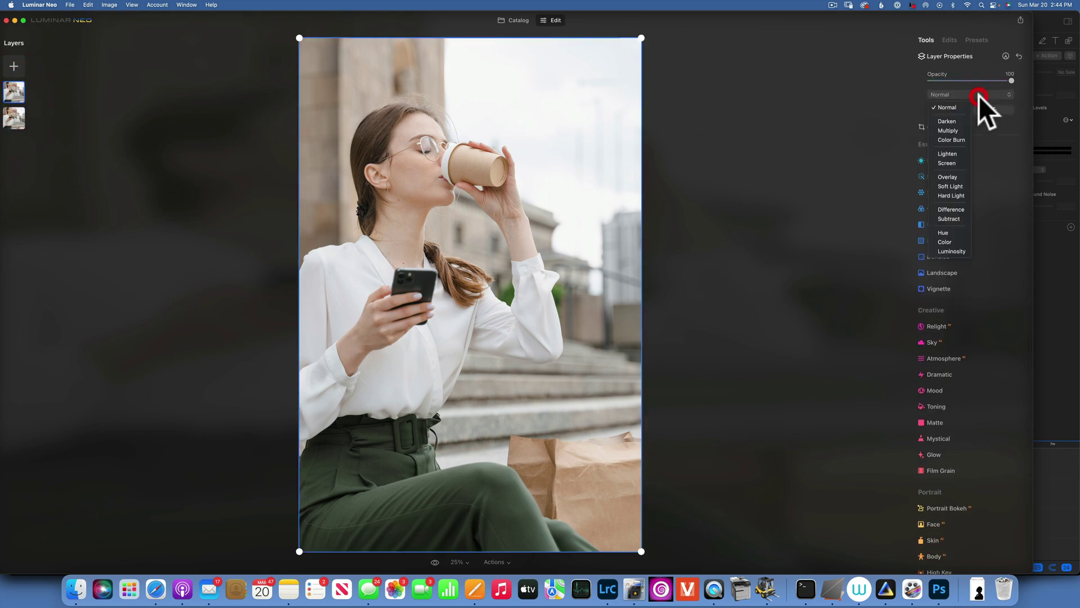
left_click(958, 209)
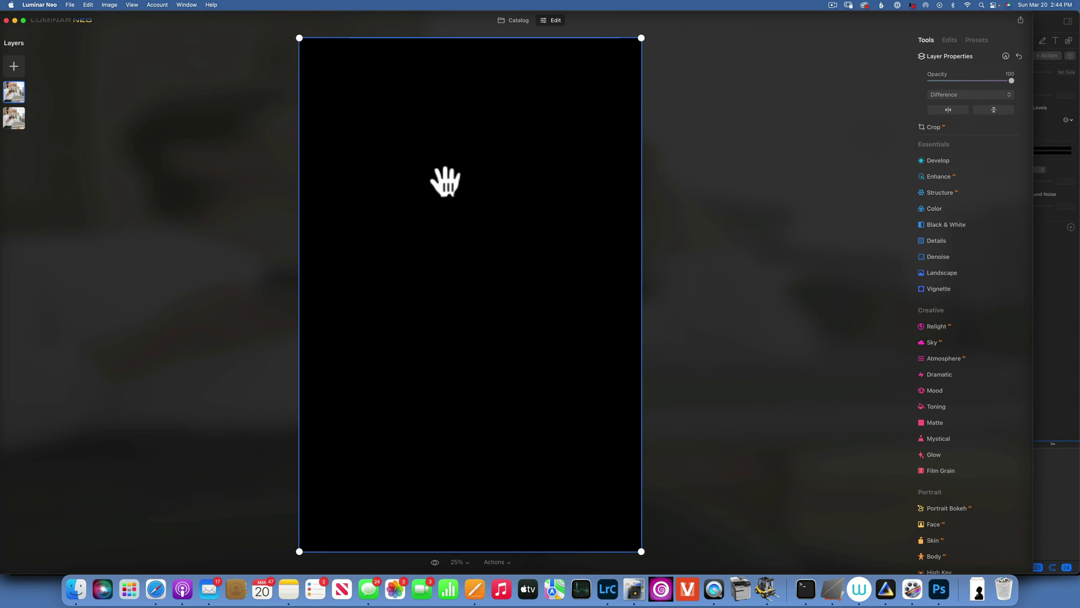
Step: Shift the top copy slightly off the base photo and move it back into alignment
left_click_drag(446, 182, 451, 184)
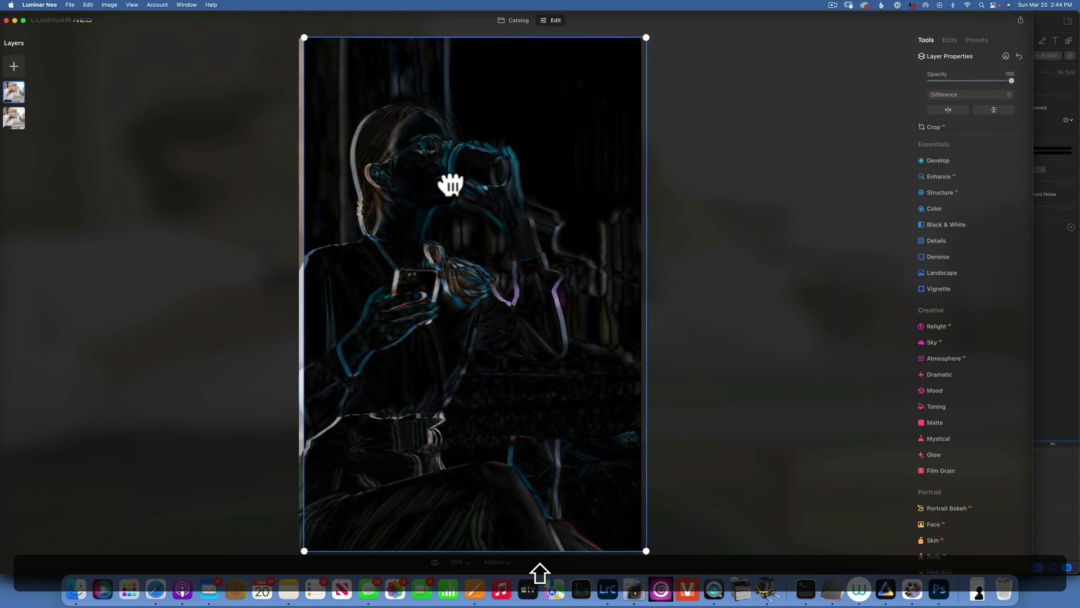
left_click_drag(451, 184, 444, 182)
left_click(444, 182)
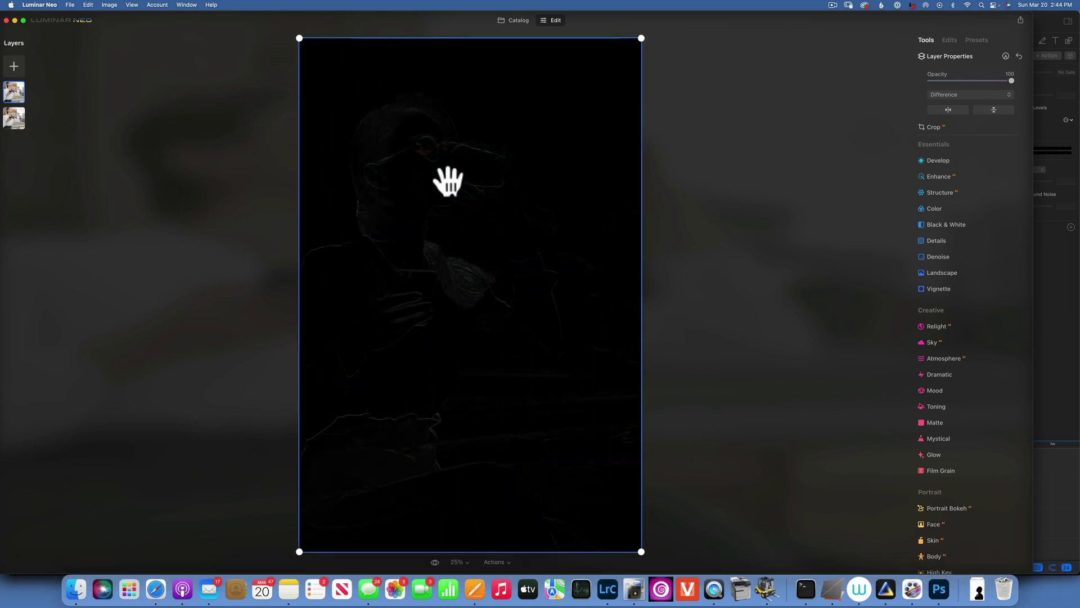
left_click(970, 94)
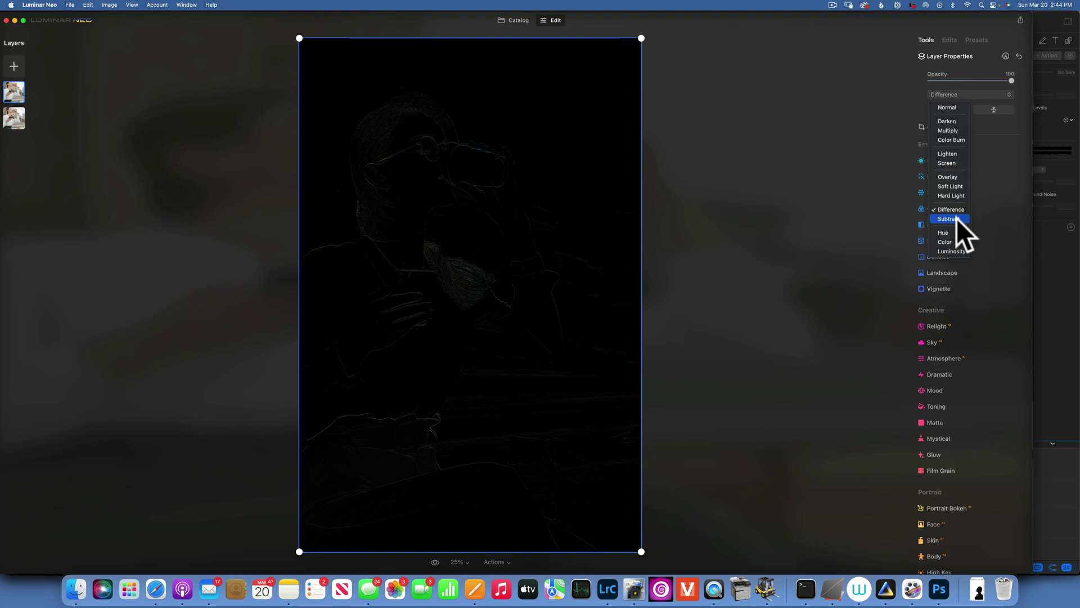
Step: Return to the blend modes album and open the photo of the woman in the straw hat for editing
left_click(516, 21)
left_click(516, 20)
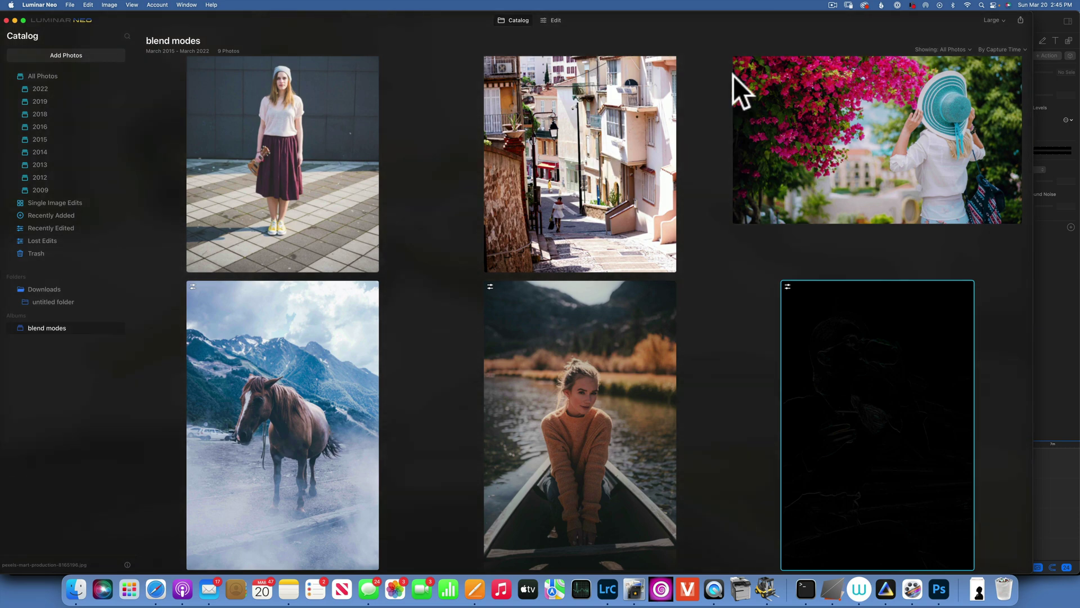
double_click(819, 124)
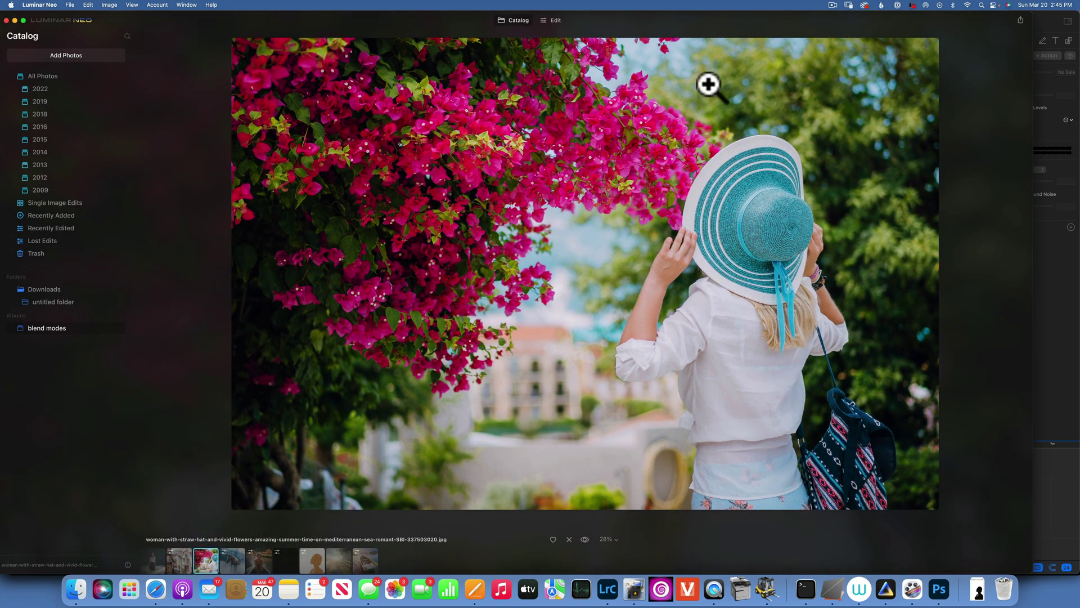
left_click(557, 19)
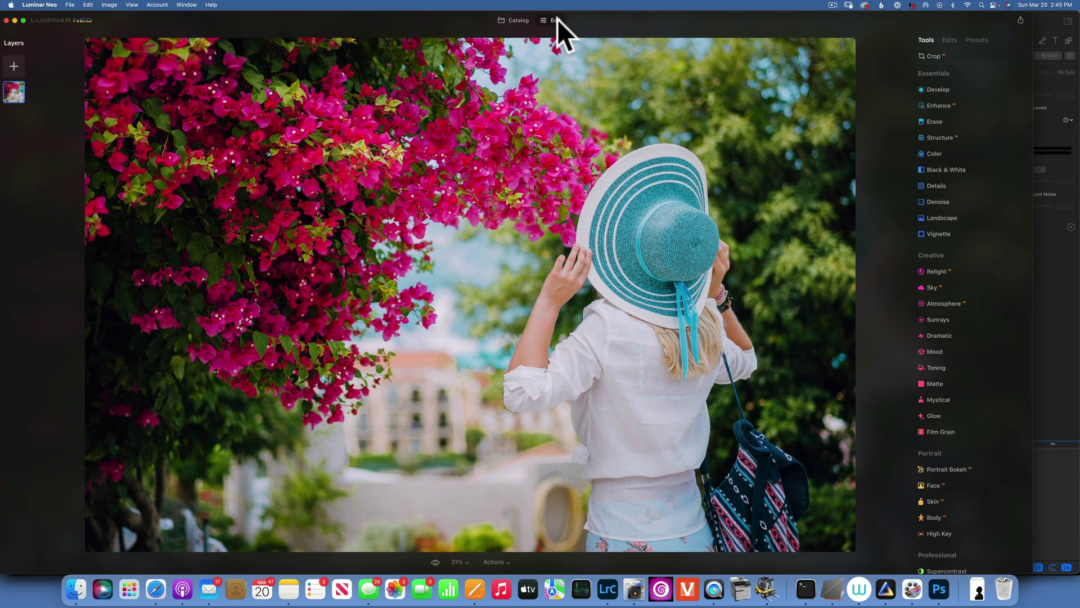
Step: Add the solid blue image from My Images as a layer over the straw hat photo with opacity 100 and blend mode Hue
left_click(14, 66)
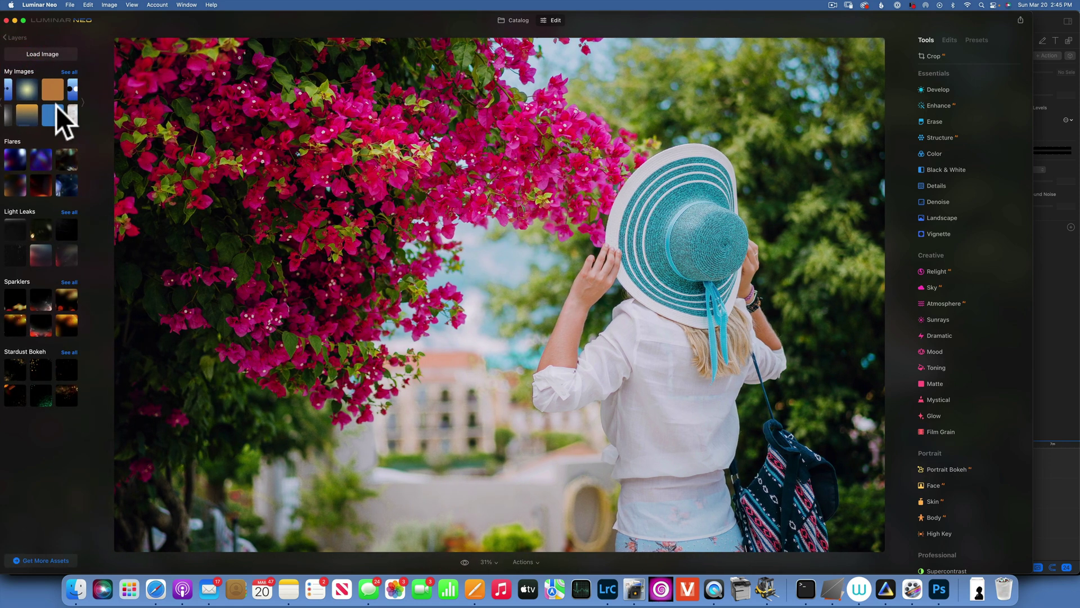
left_click(52, 116)
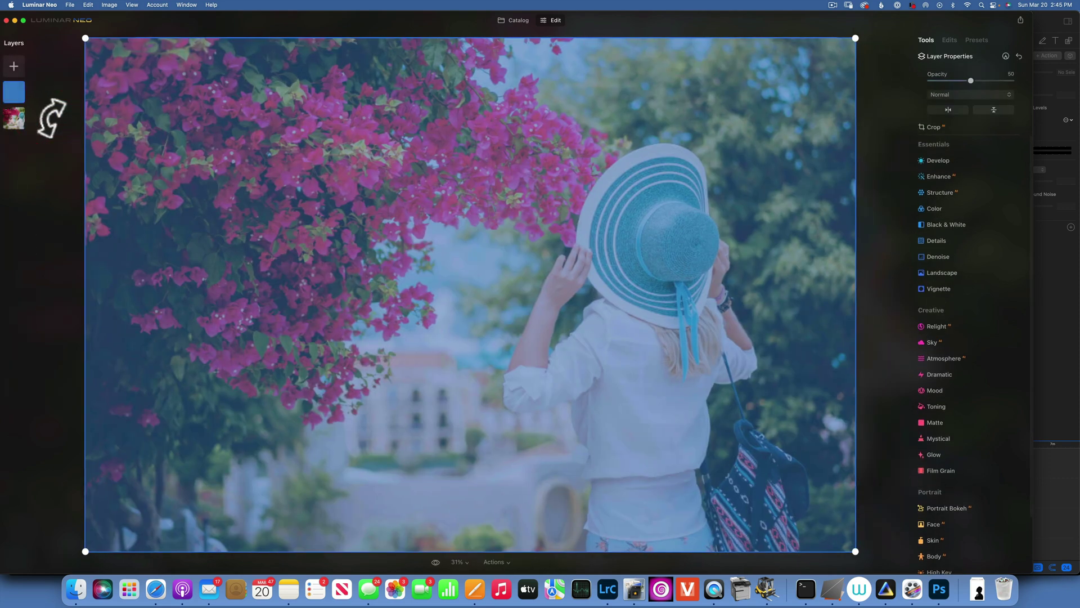
double_click(973, 83)
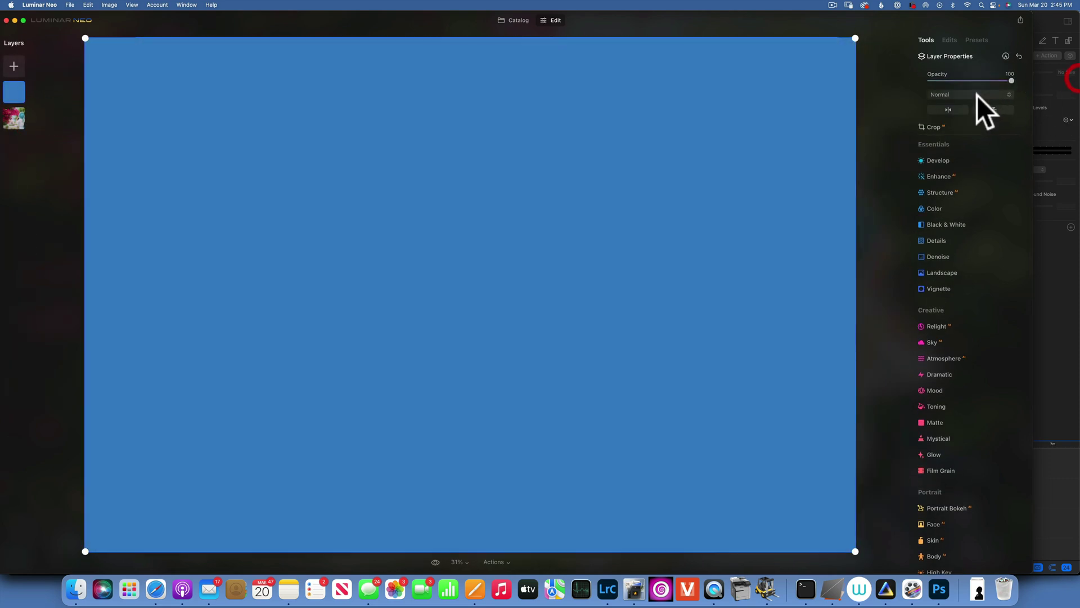
left_click(977, 95)
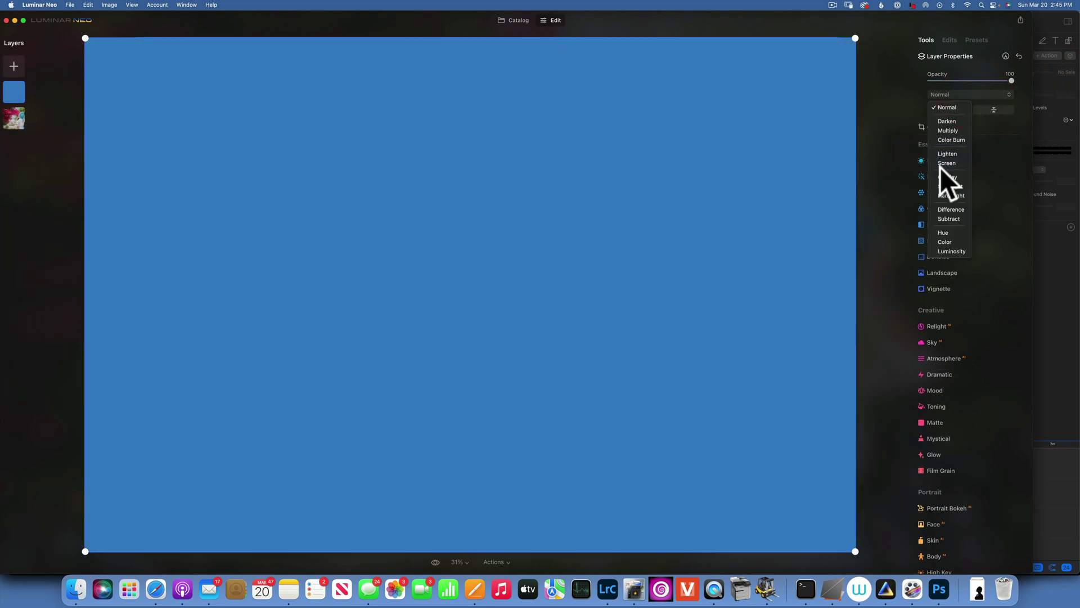
left_click(948, 232)
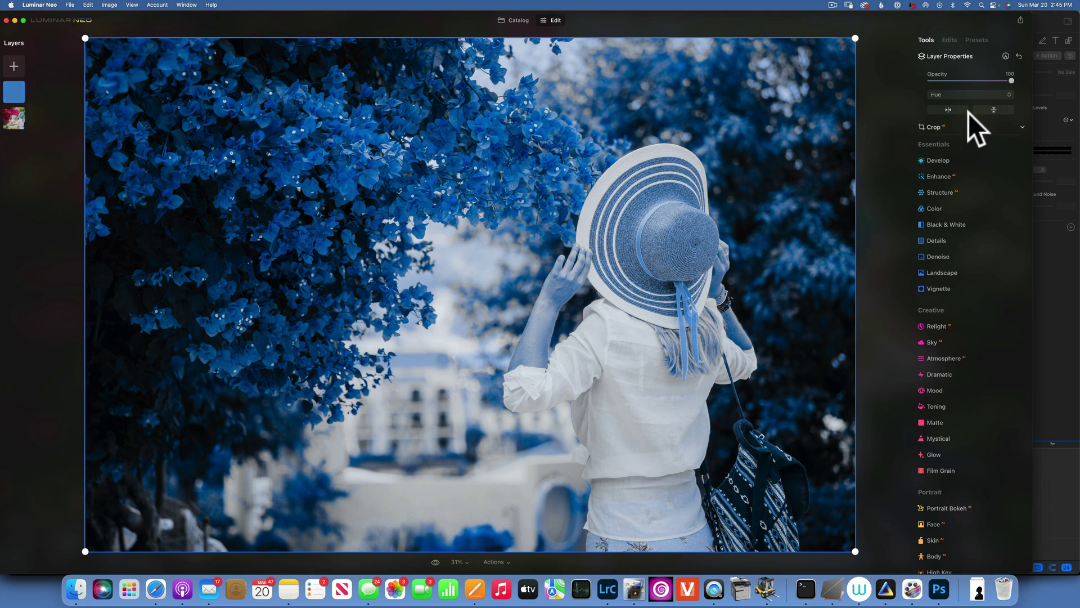
Step: Switch the solid blue layer's blend mode to Color and set it back to Hue for comparison
left_click(956, 96)
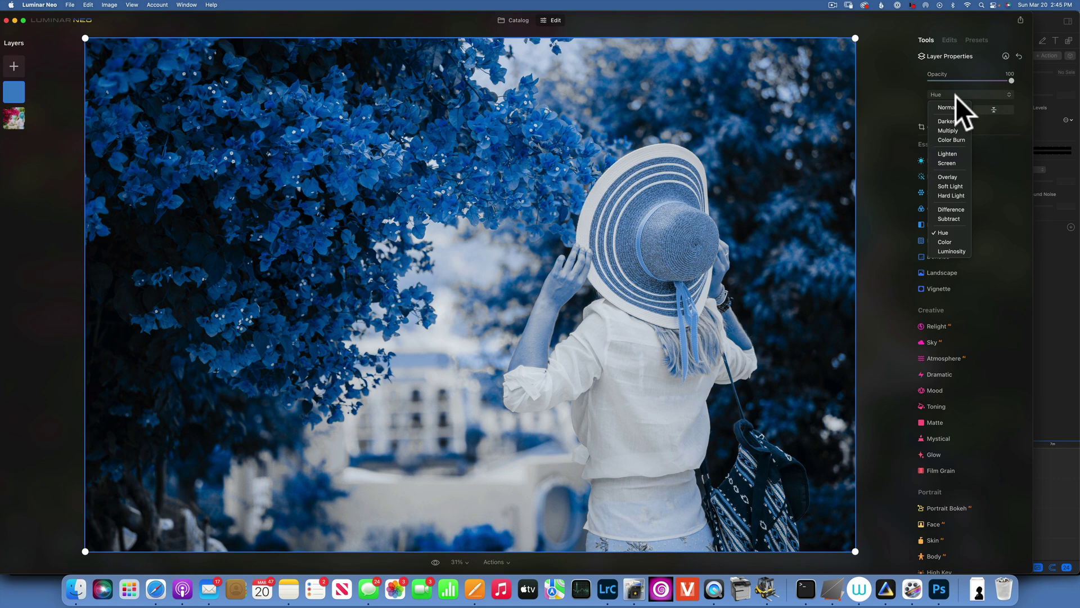
left_click(948, 241)
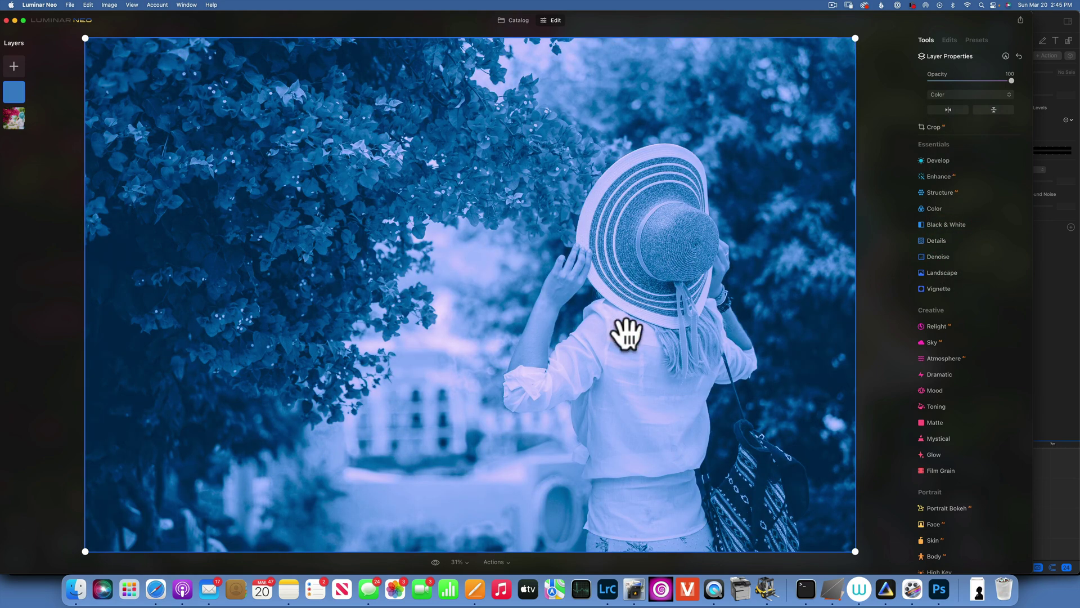
left_click(955, 94)
left_click(950, 231)
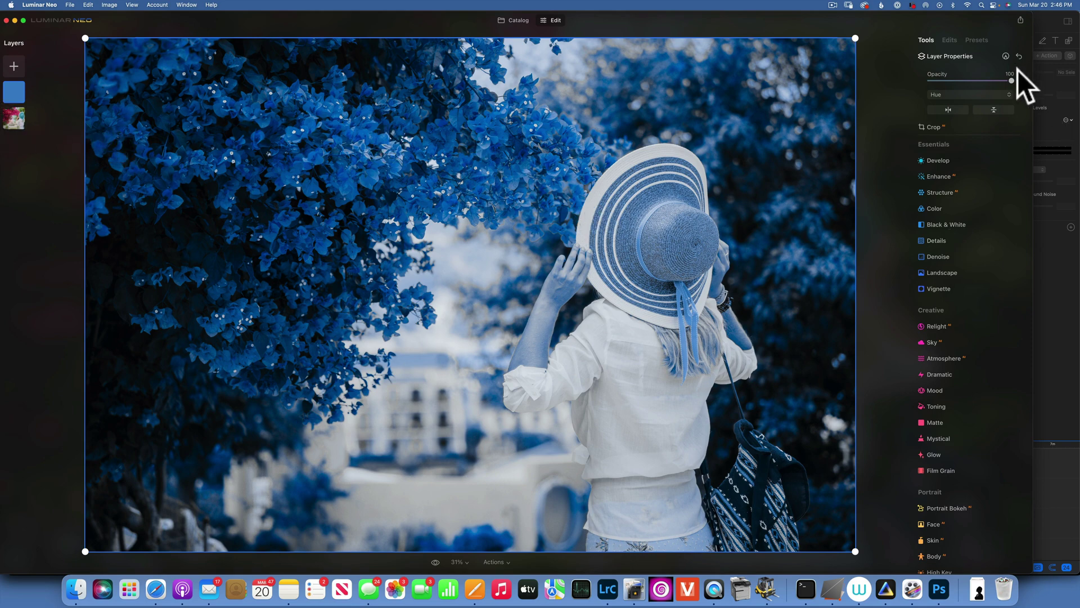
Step: Return to the blend modes album and open the photo of the woman holding a ukulele for editing
left_click(968, 93)
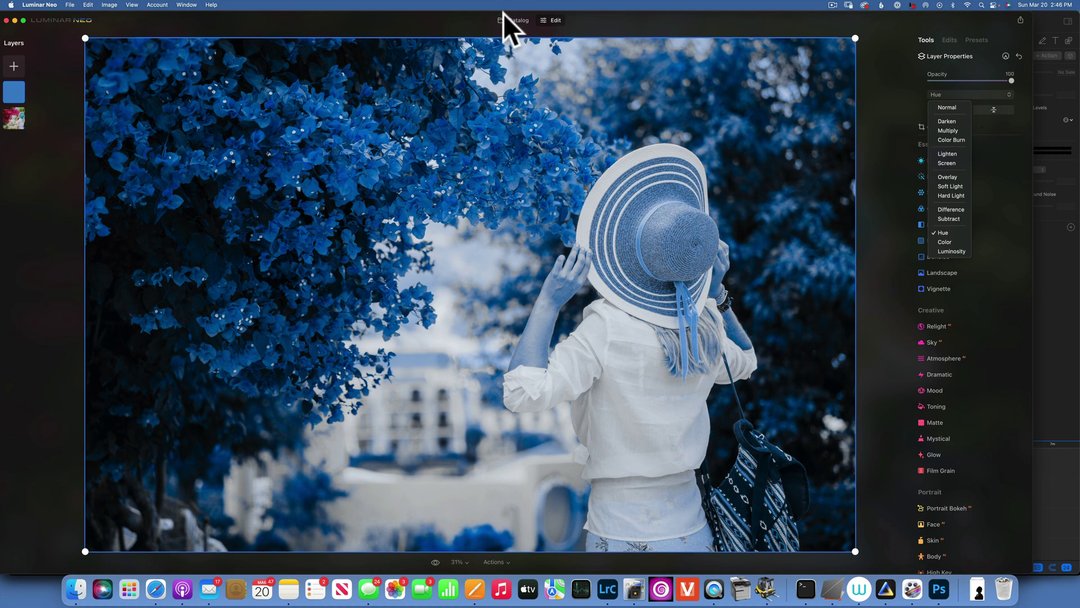
left_click(522, 21)
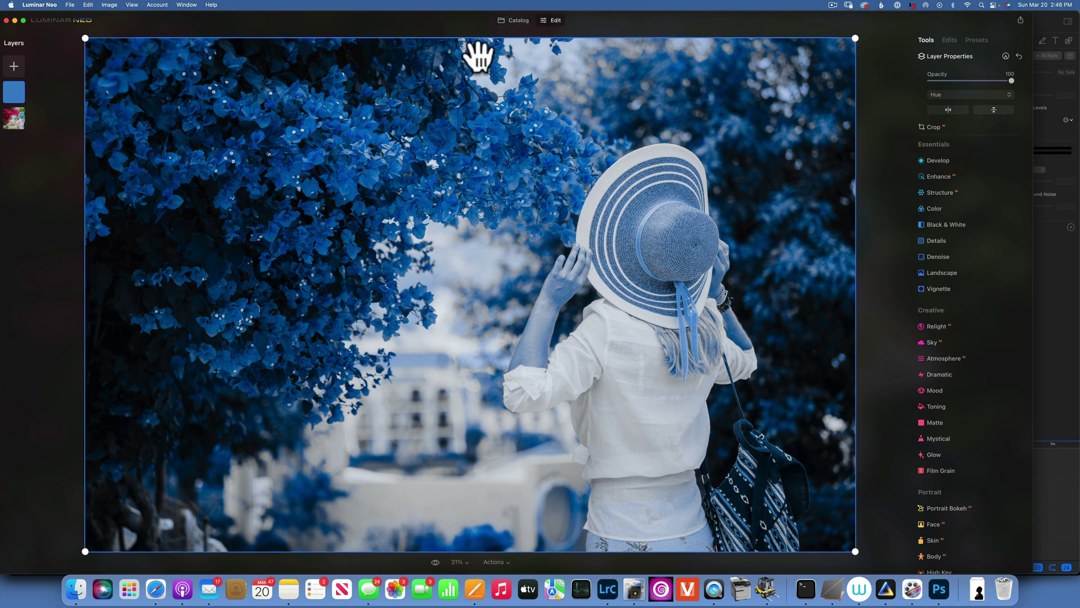
left_click(518, 20)
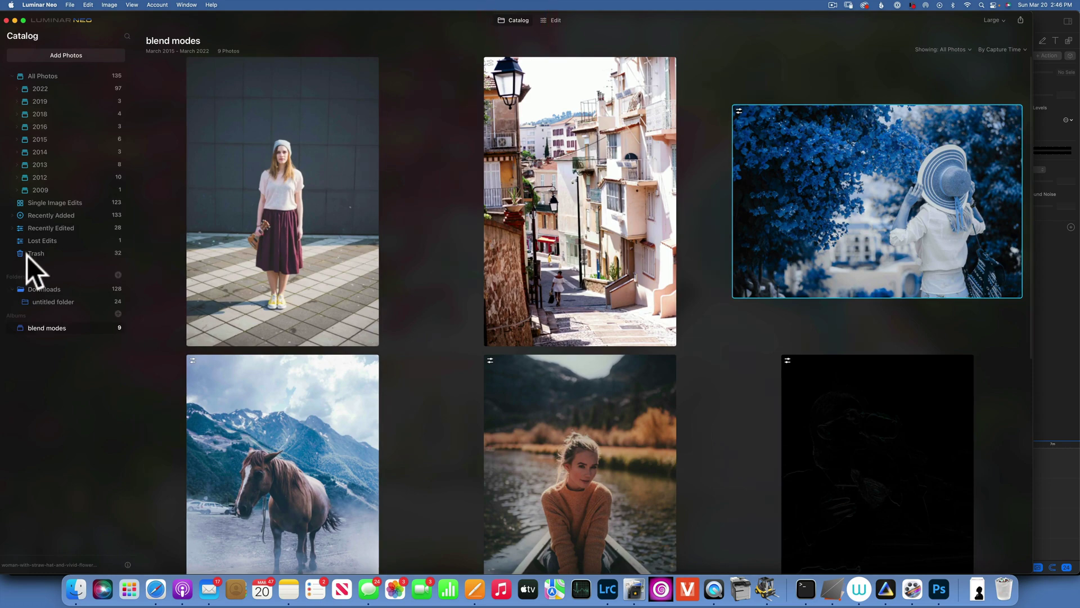
double_click(278, 211)
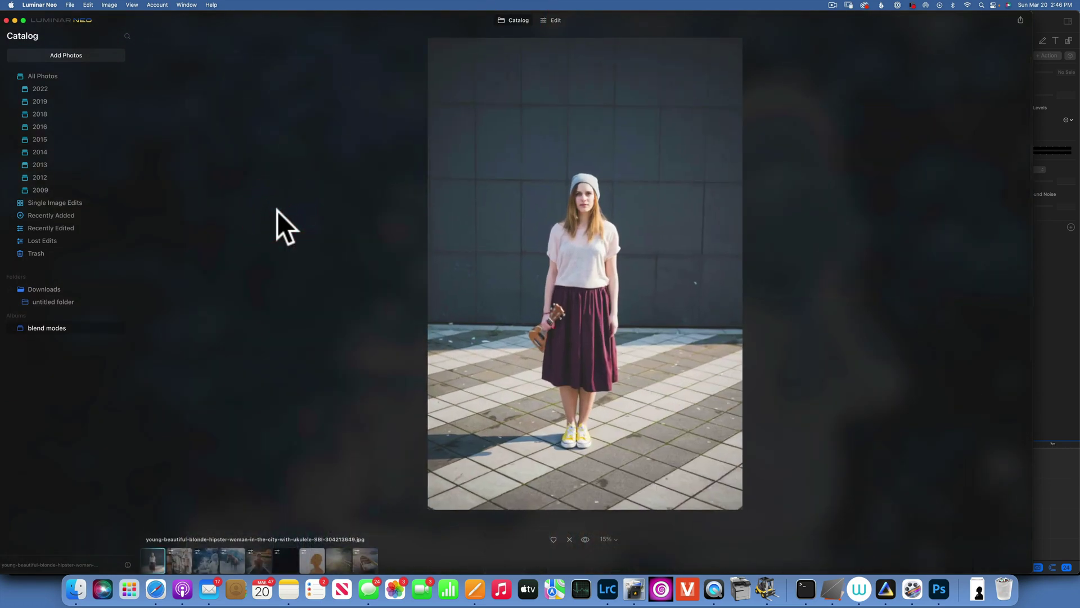
left_click(555, 20)
Step: Add the same ukulele photo from My Images as a layer over the base, set its opacity to 100 and keep this top copy selected
left_click(14, 66)
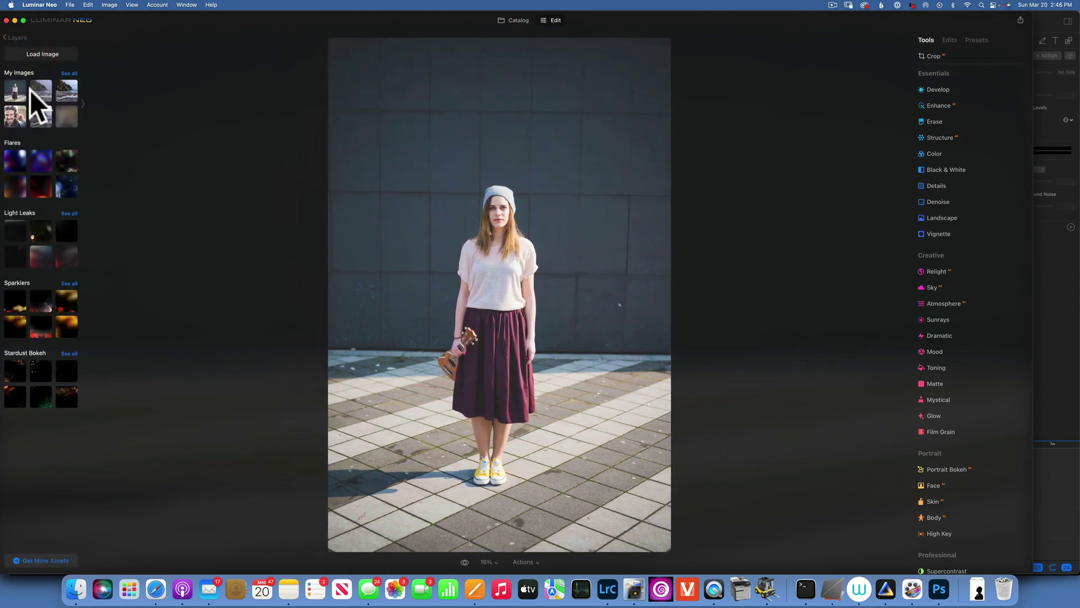
left_click(17, 89)
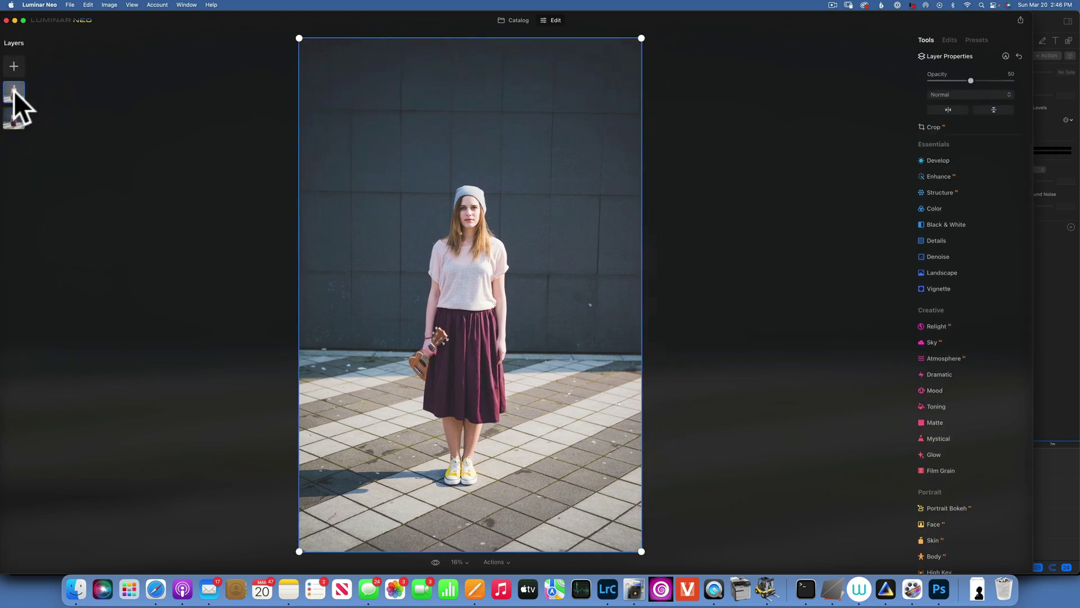
left_click_drag(971, 80, 1069, 93)
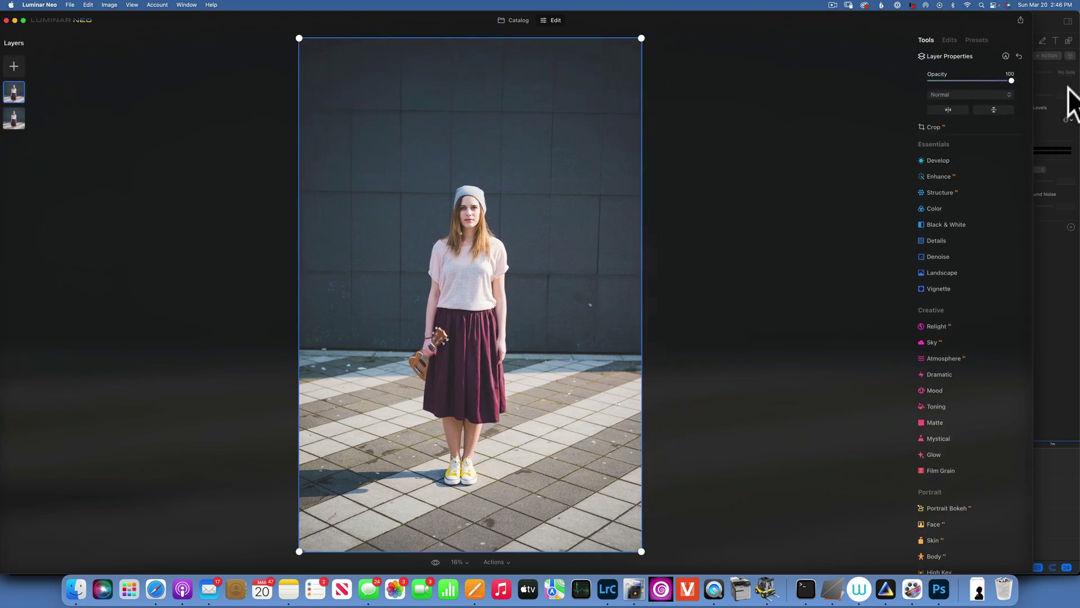
left_click(12, 117)
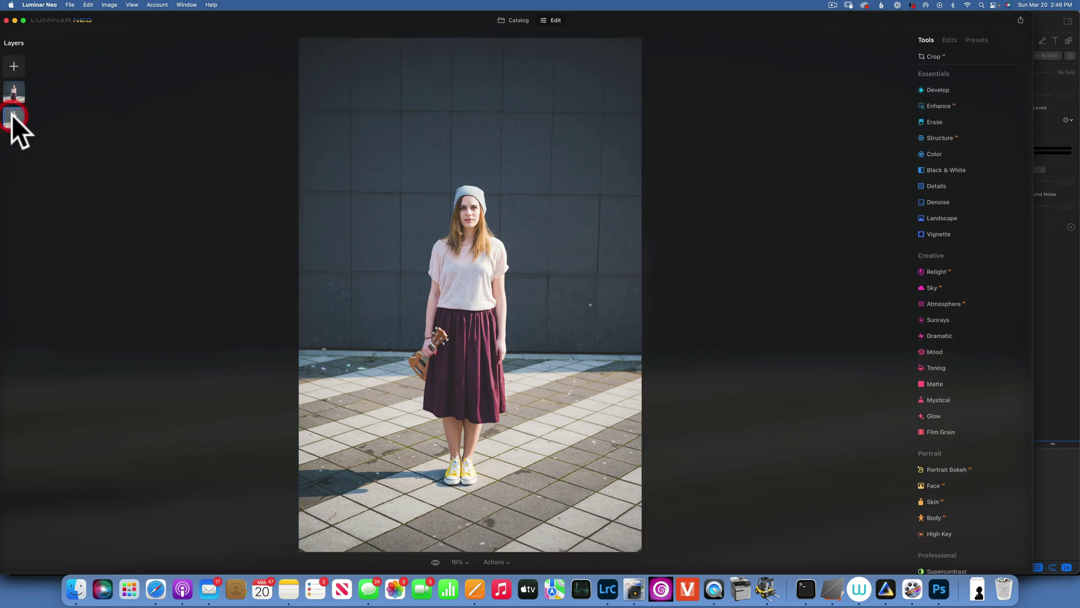
left_click(12, 92)
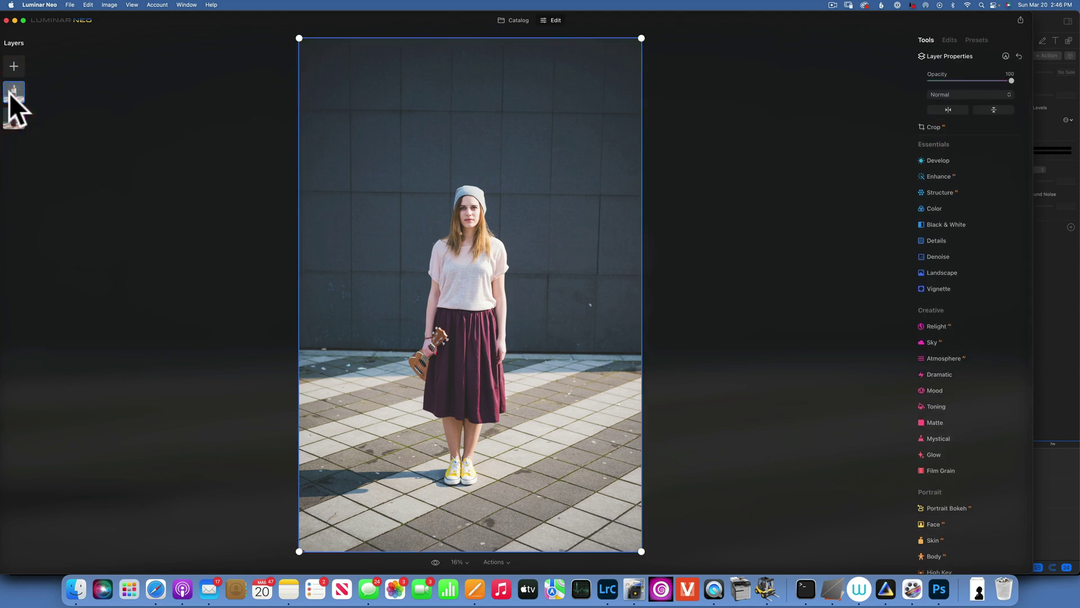
Step: Shape an S-curve on the top copy in Develop, lowering the shadows and raising the highlights, and preview it against the original
left_click(941, 160)
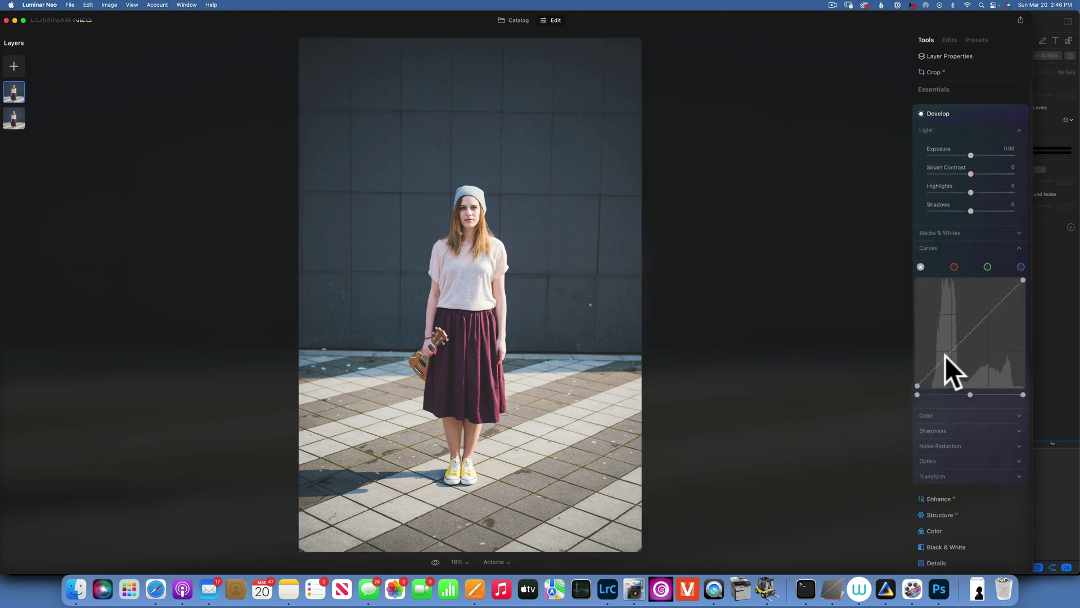
left_click_drag(946, 356, 953, 362)
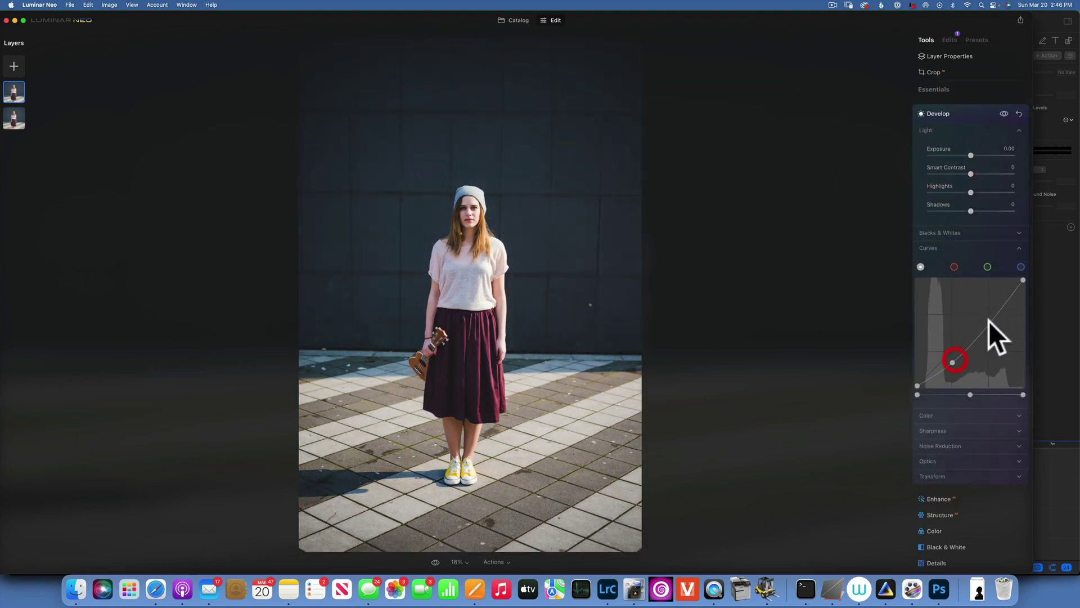
left_click_drag(989, 323, 984, 317)
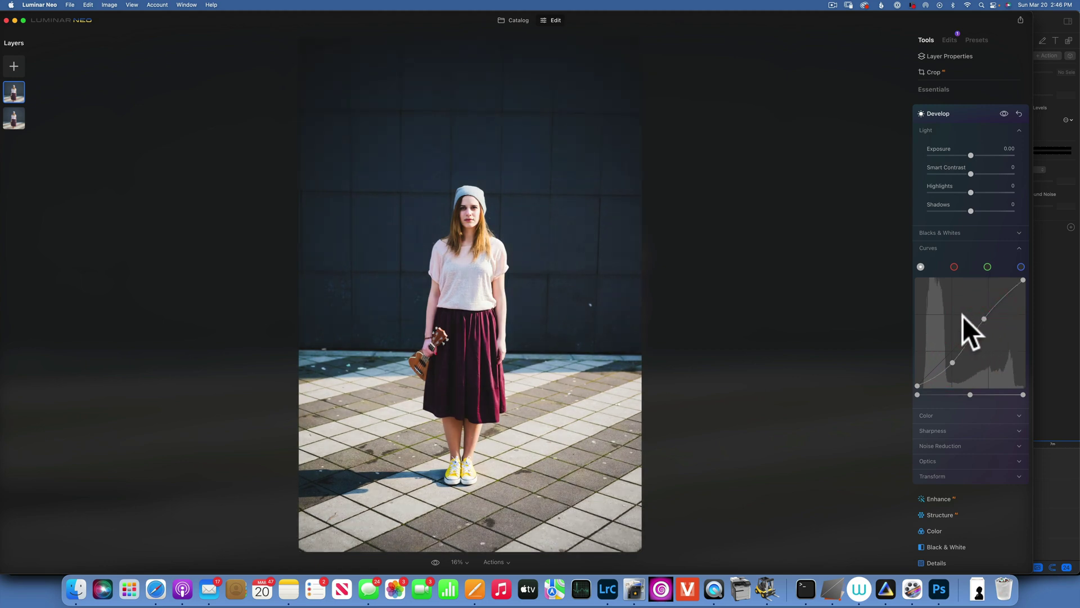
left_click(434, 562)
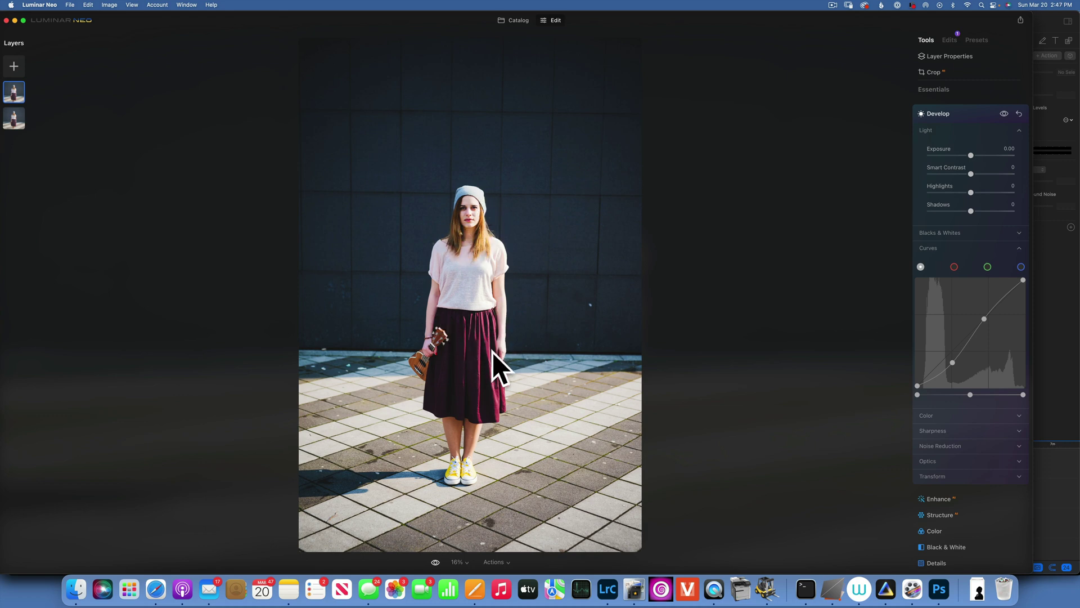
Step: Set the top copy's blend mode to Luminosity in its layer properties
left_click(952, 56)
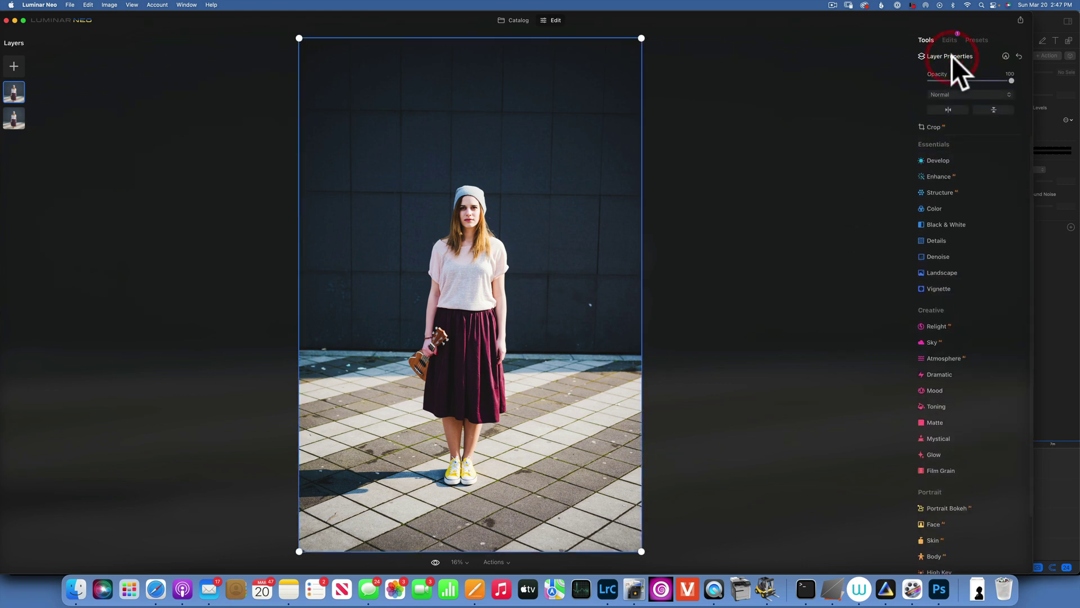
left_click(961, 94)
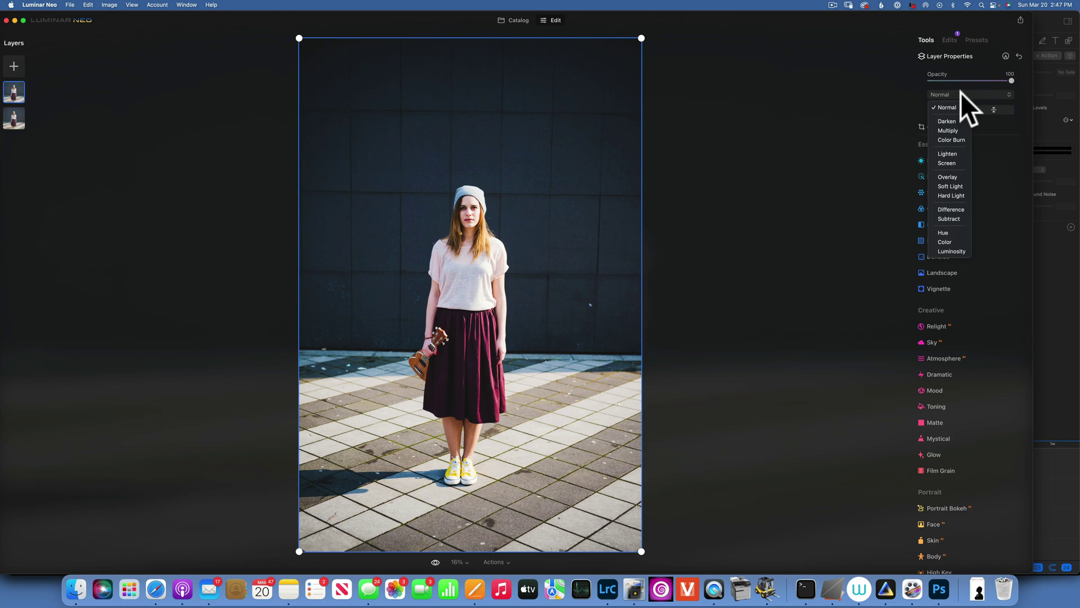
left_click(956, 250)
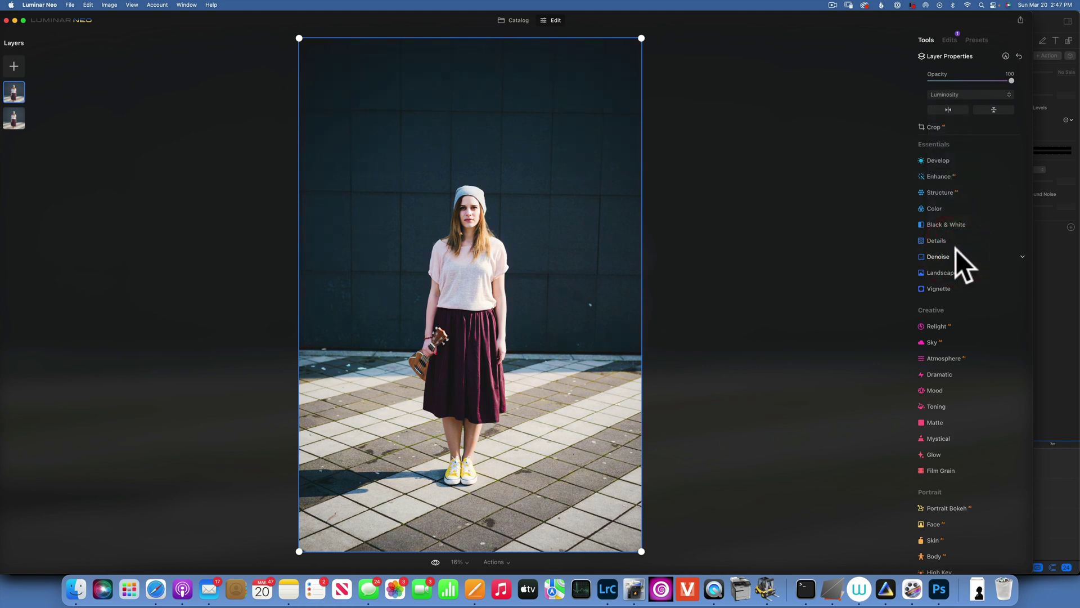
Step: Switch the top copy's blend mode to Normal and back to Luminosity to compare the colors
left_click(968, 93)
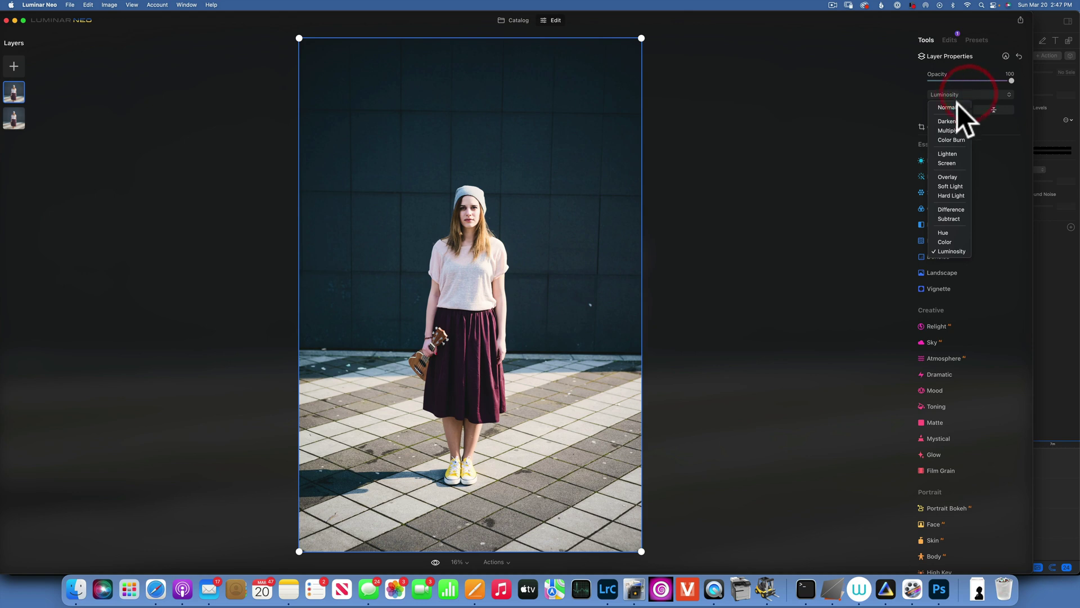
left_click(955, 106)
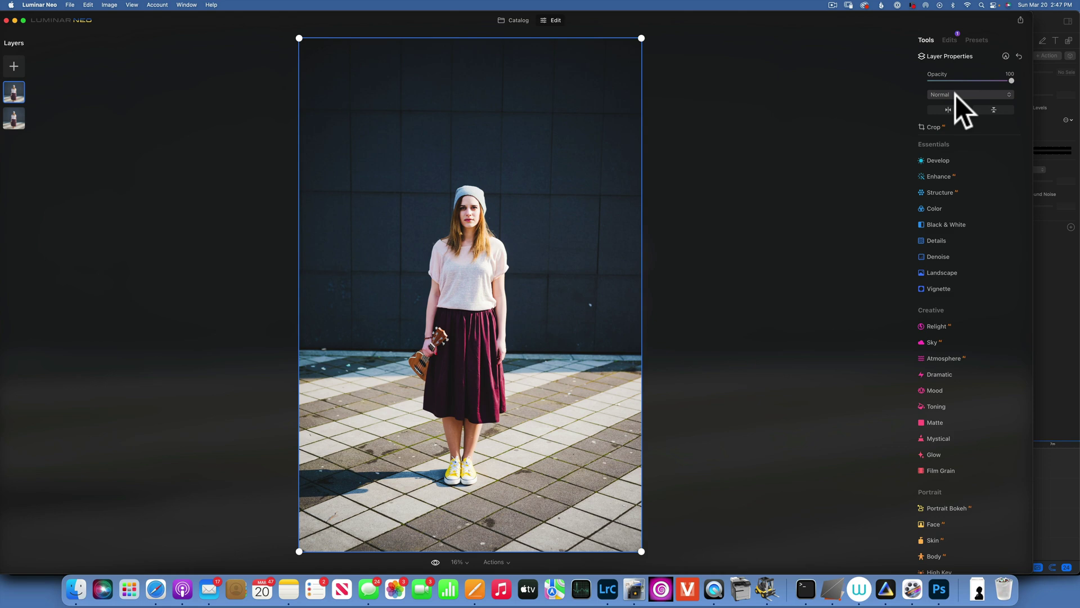
left_click(955, 95)
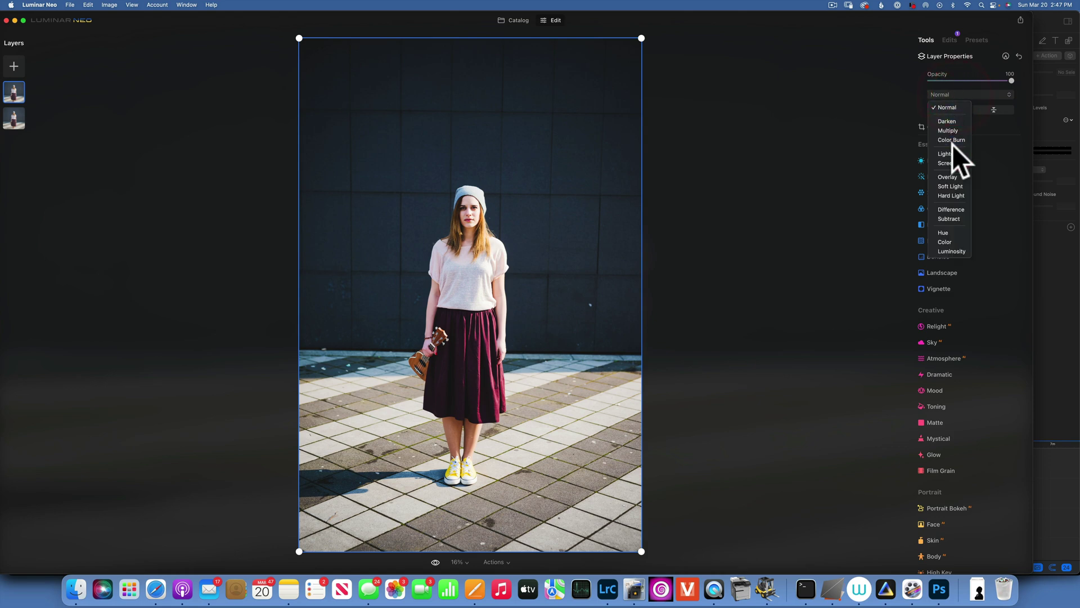
left_click(954, 251)
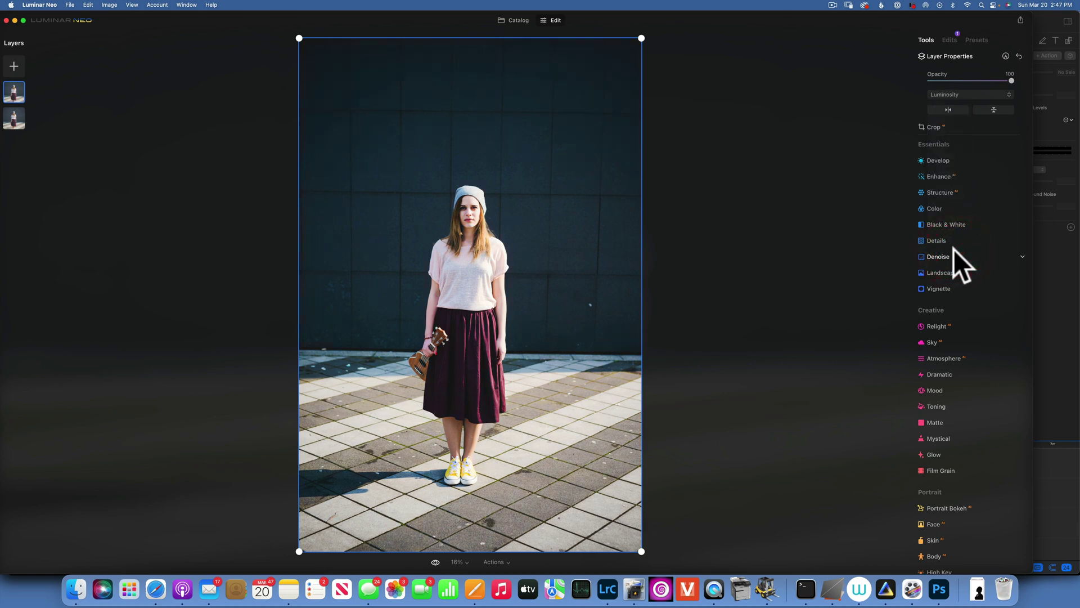
Step: Compare the ukulele photo before and after the Luminosity layer edit several times
left_click(436, 562)
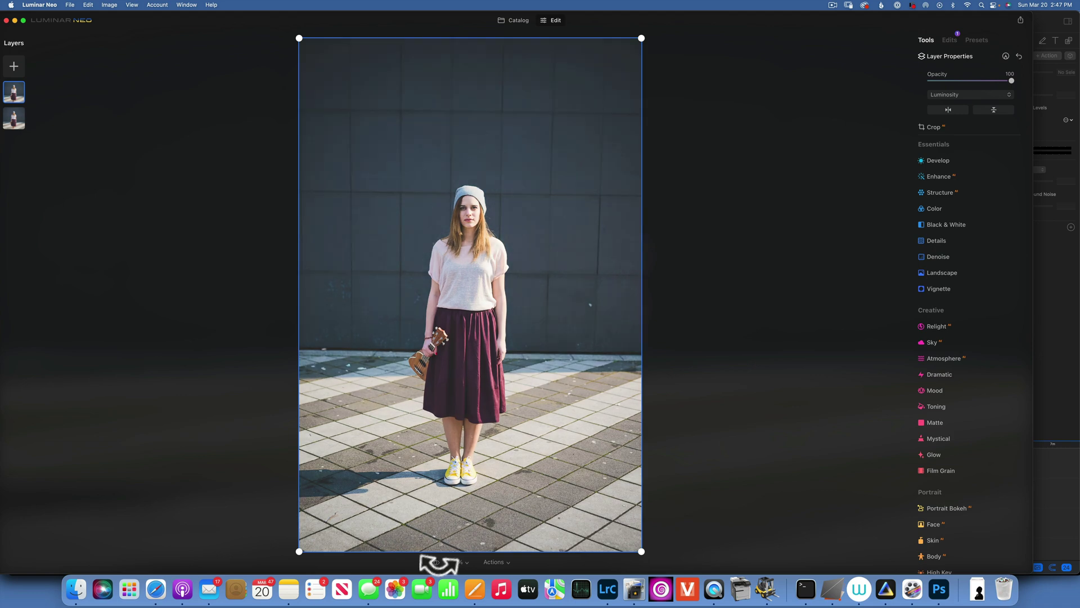
left_click(436, 561)
left_click(435, 561)
left_click(435, 561)
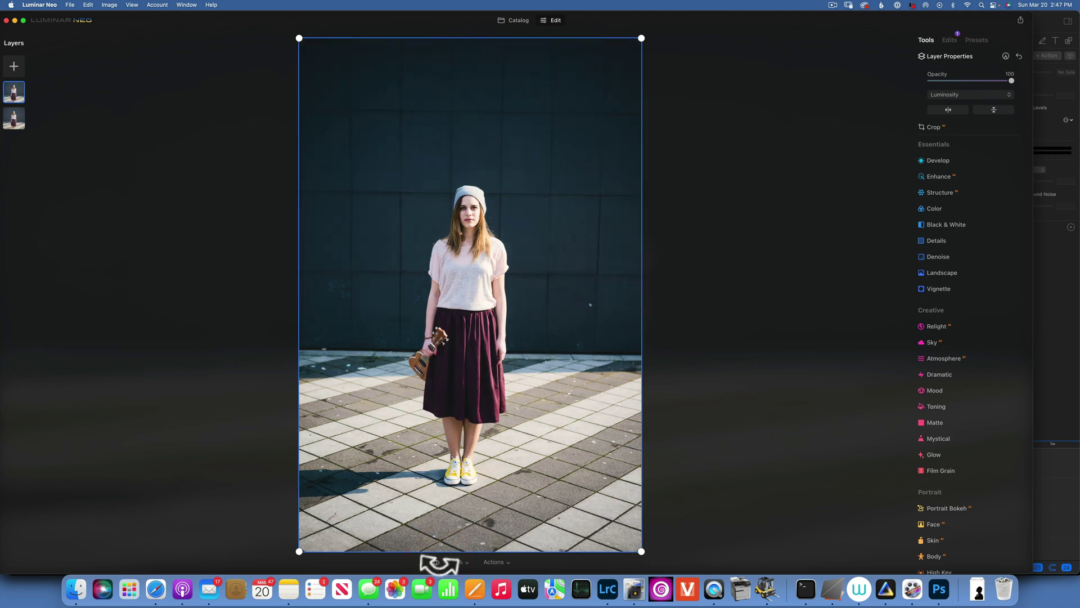
left_click(435, 561)
left_click(436, 562)
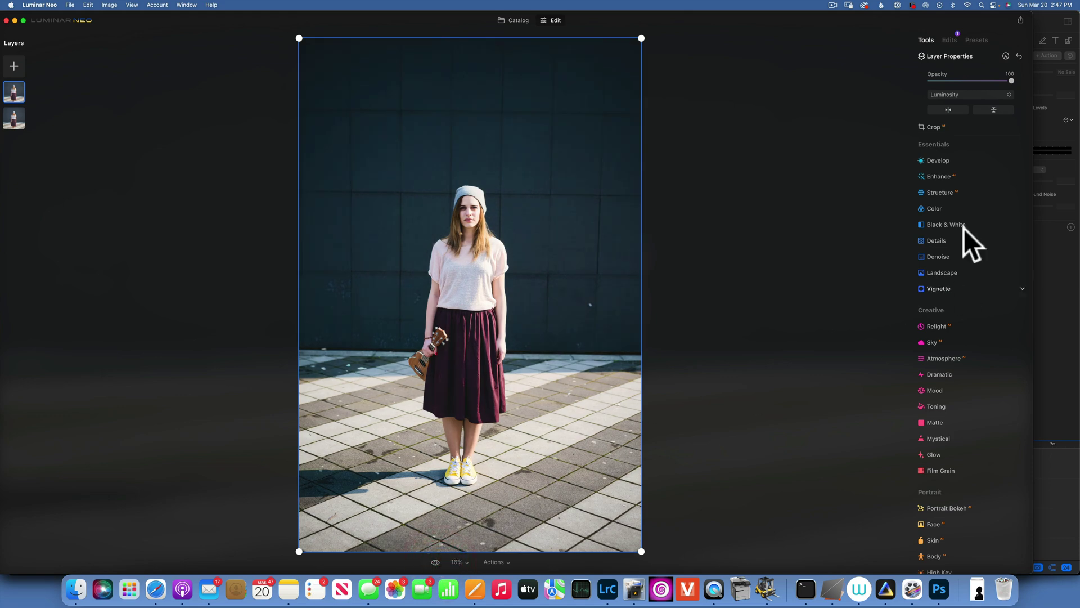
Step: Review the available blend modes for the top copy and return to the blend modes album
left_click(964, 93)
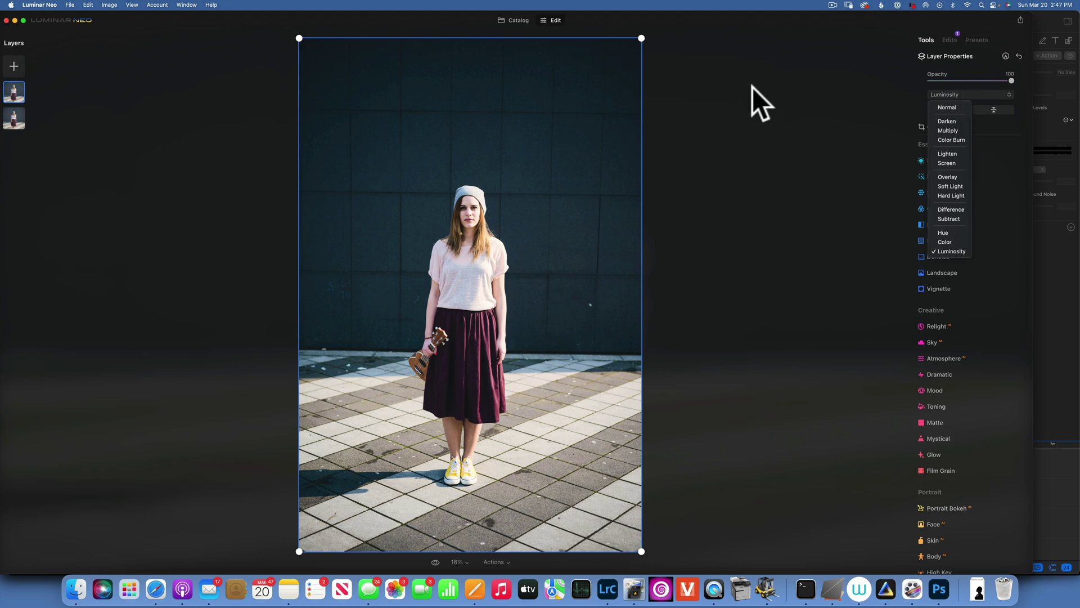
left_click(520, 21)
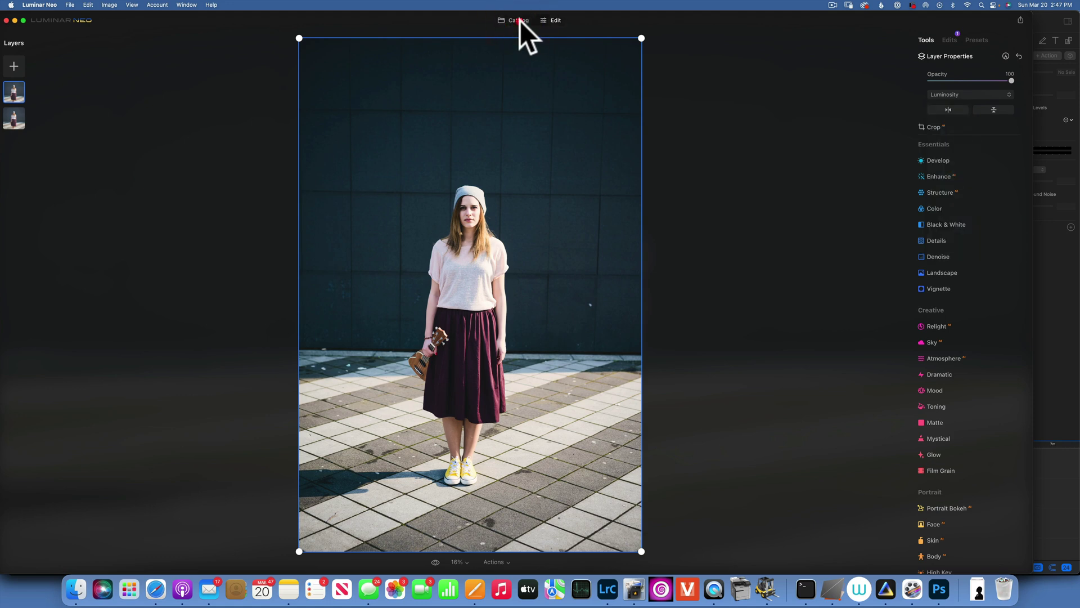
left_click(519, 21)
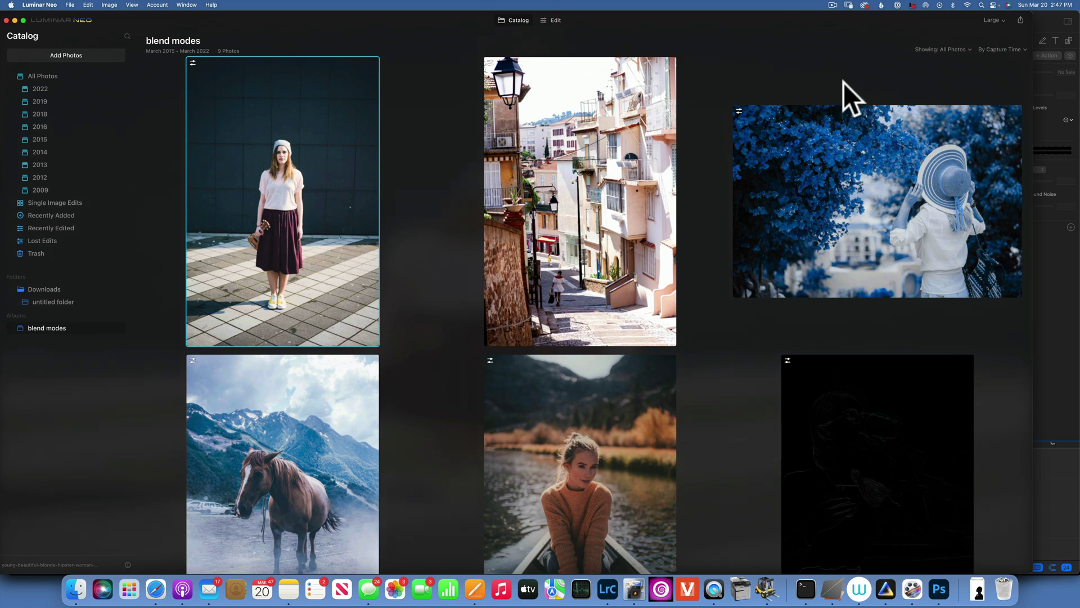